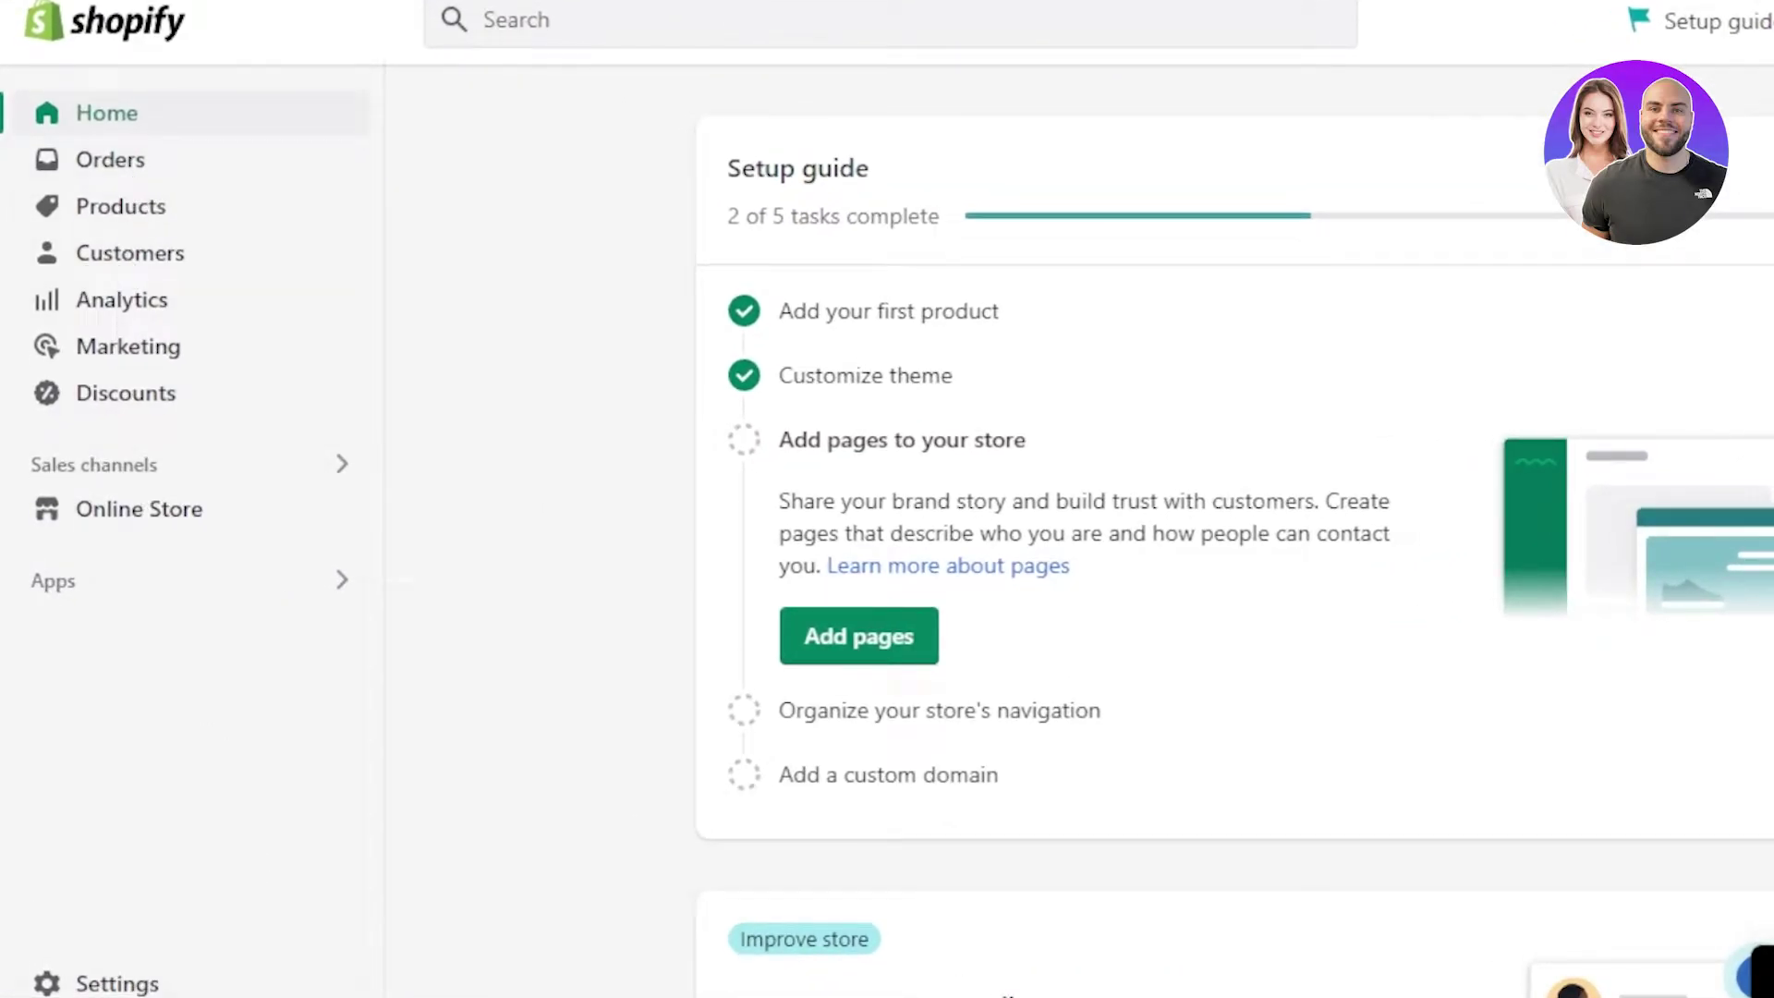
# Step: Open the store's payment settings and review the payment providers, supported payment methods and manual payment methods sections
pyautogui.click(53, 985)
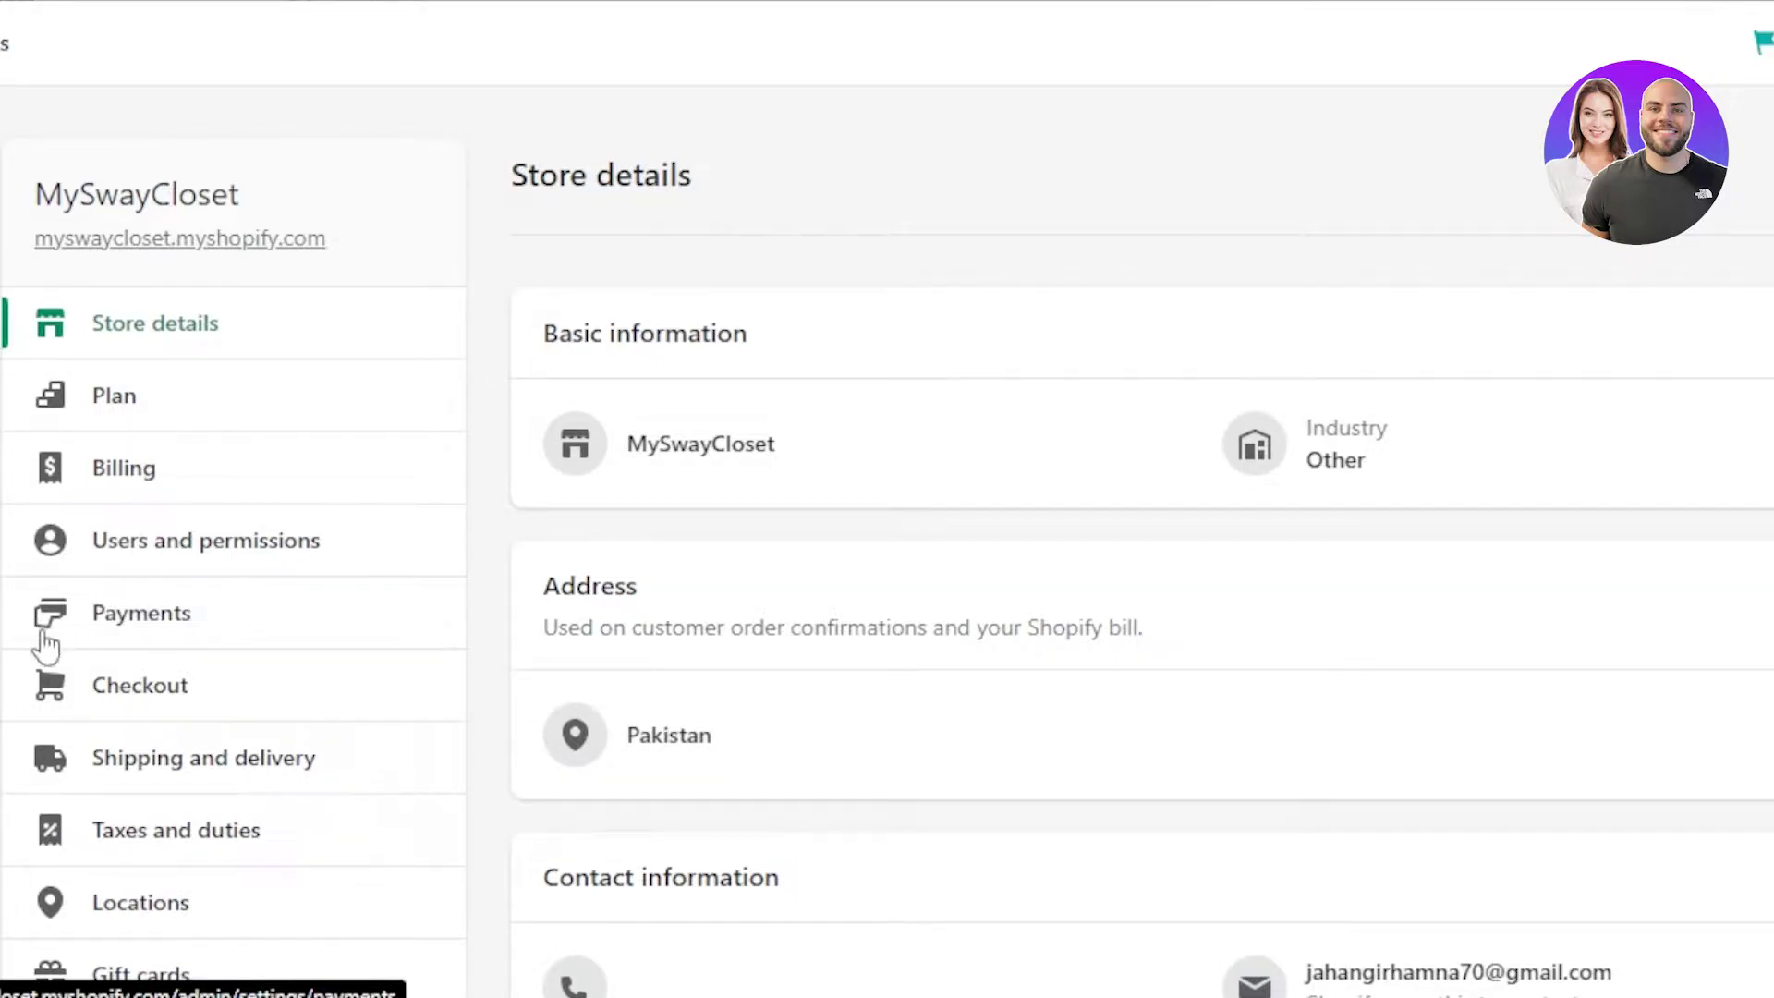
pyautogui.click(97, 644)
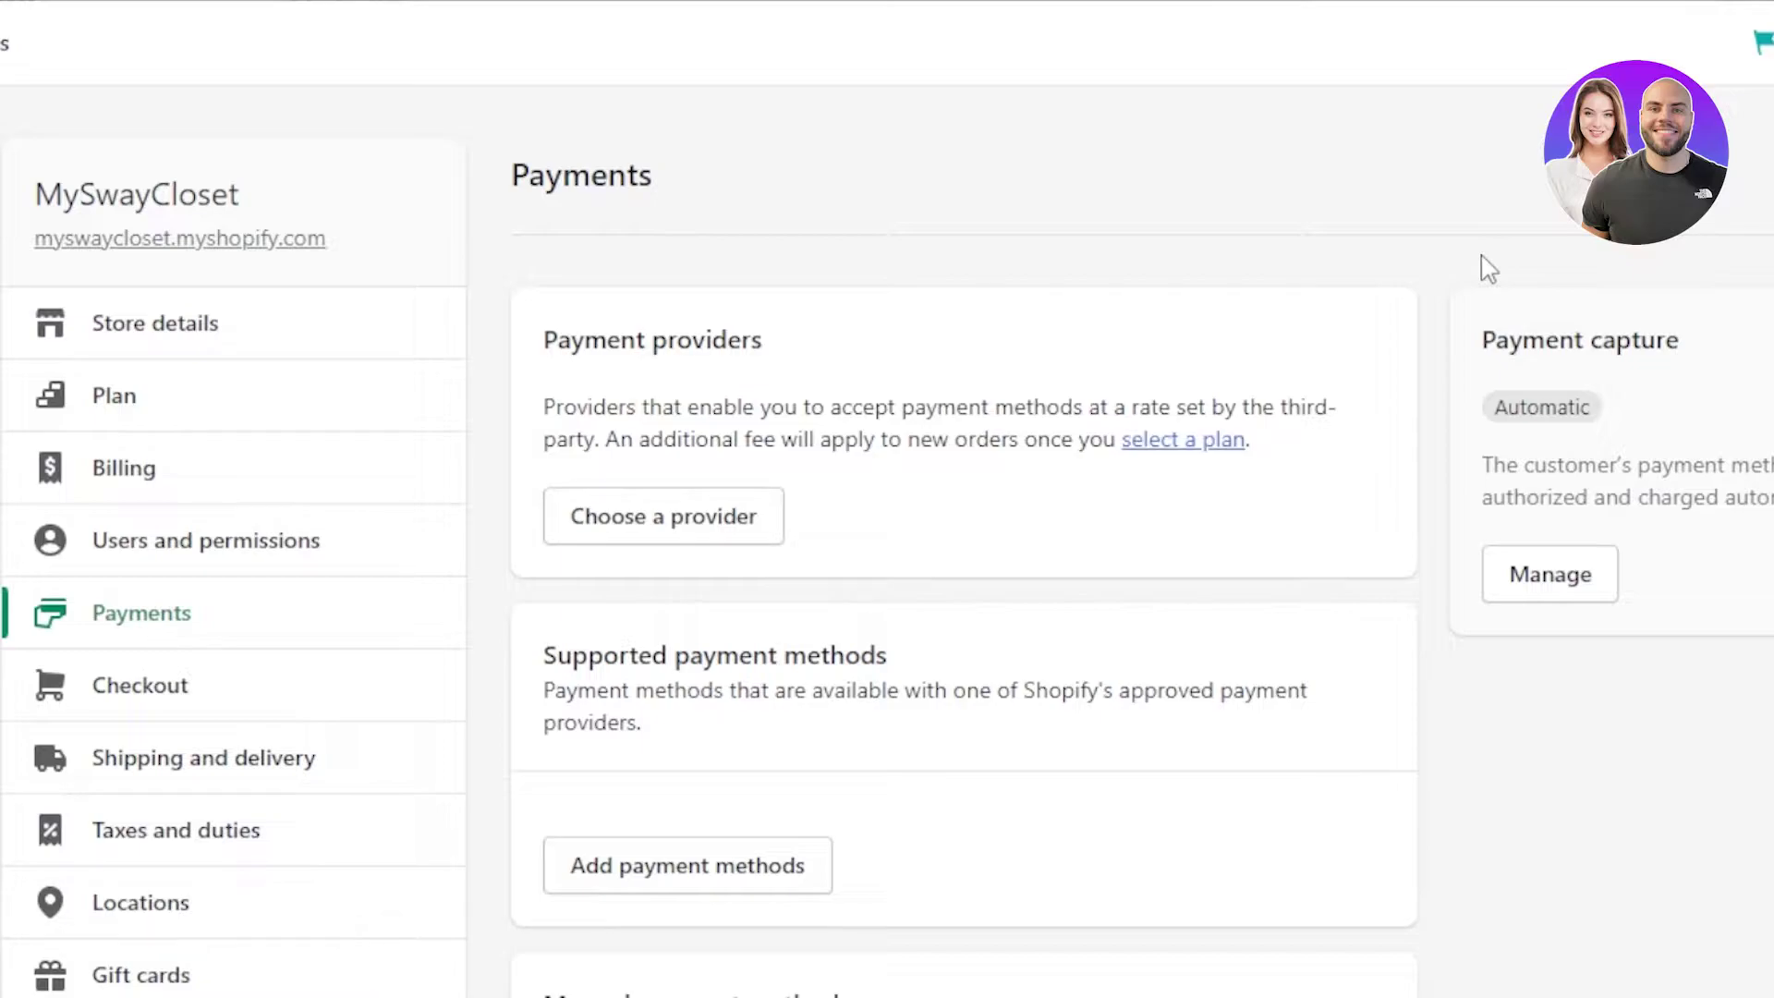
pyautogui.scroll(-2, 1497, 265)
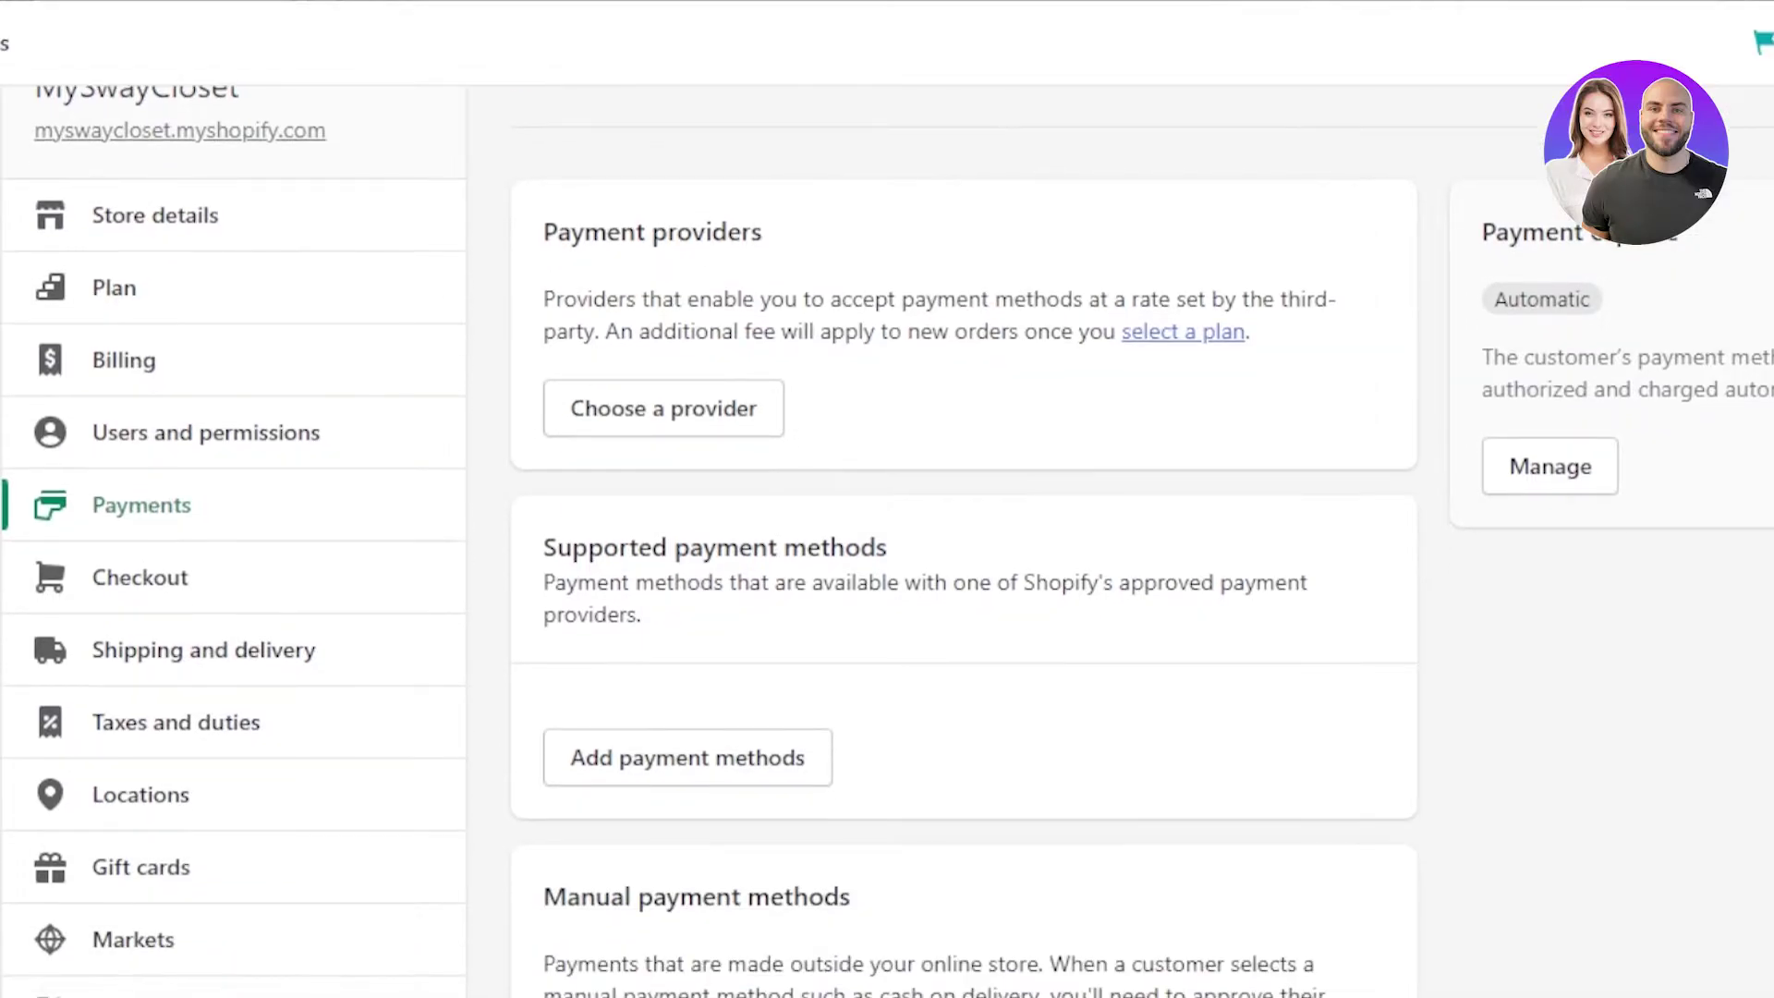
pyautogui.scroll(-3, 887, 541)
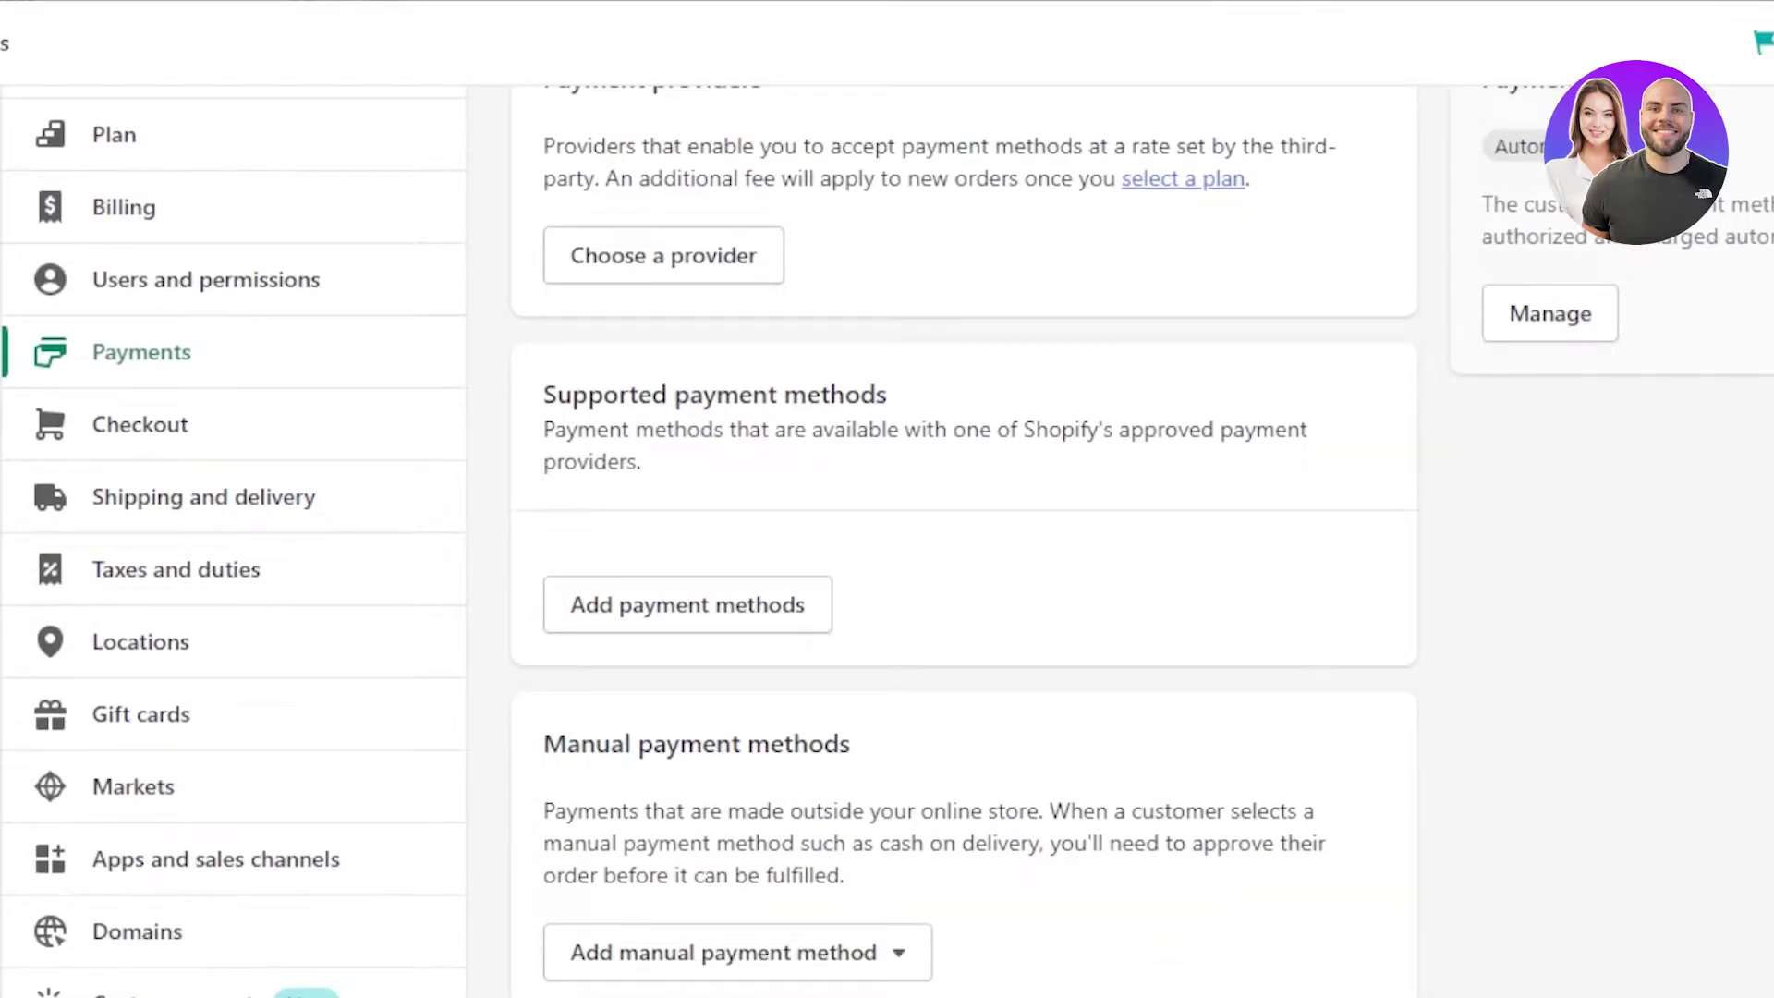
pyautogui.scroll(-2, 887, 541)
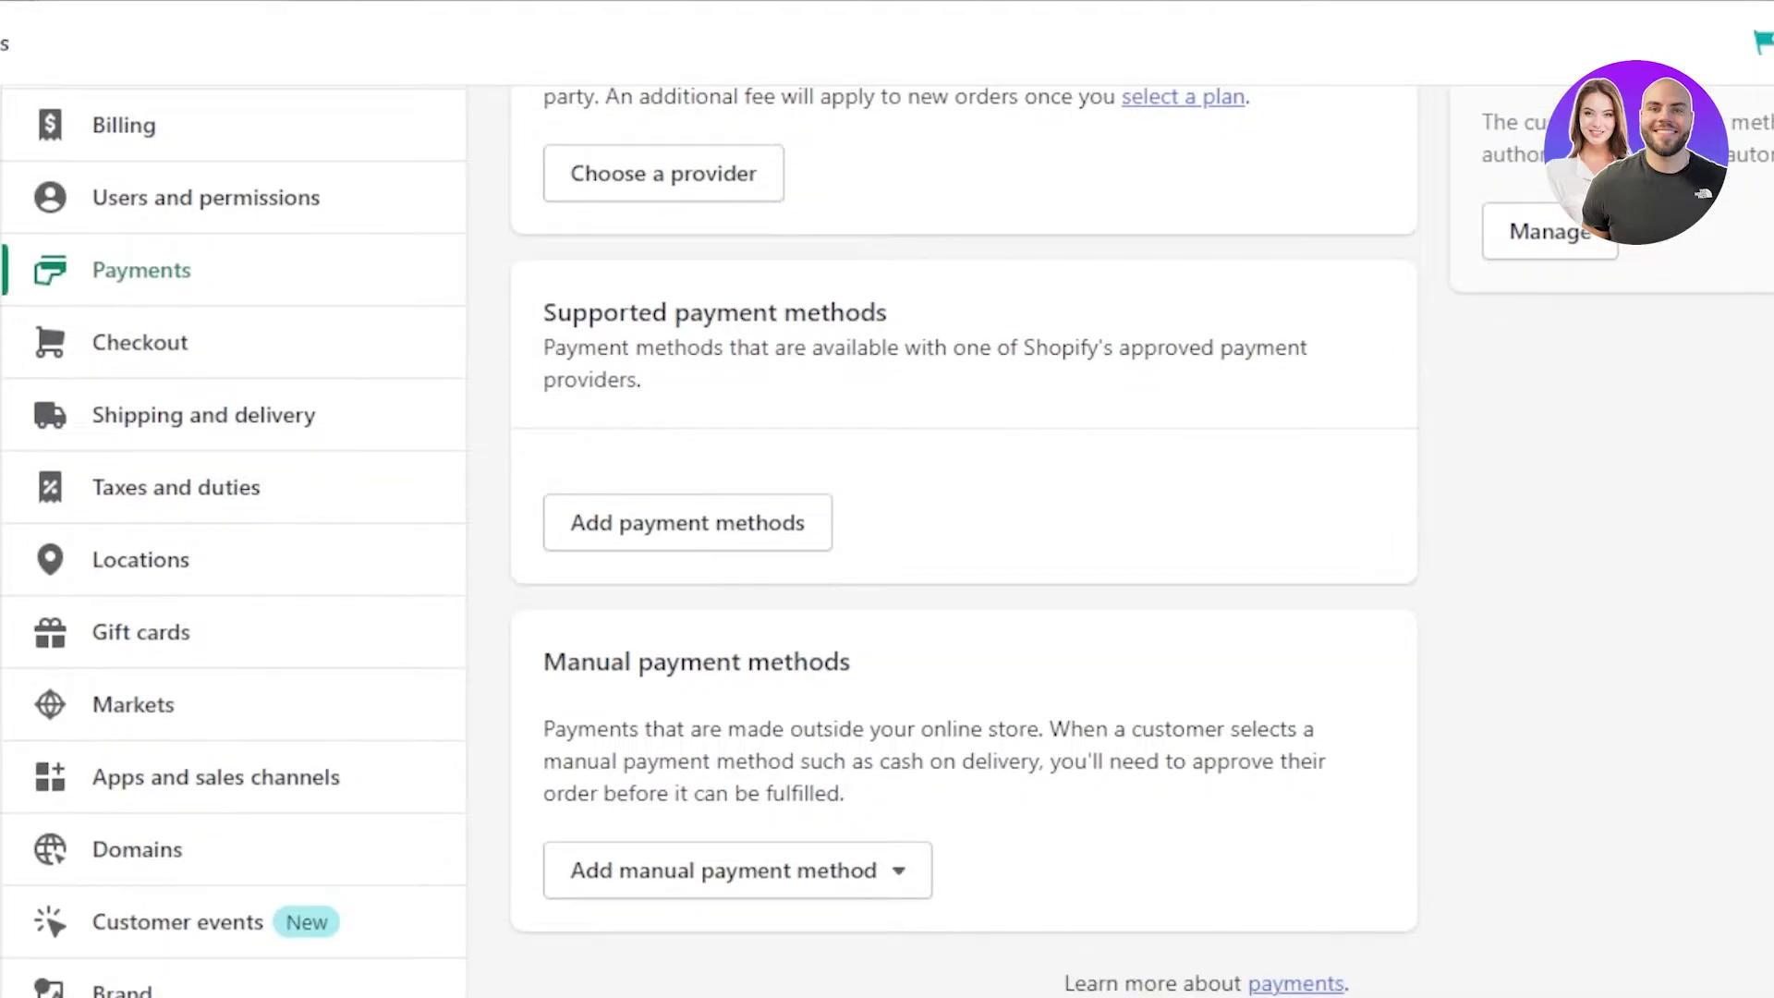
pyautogui.scroll(6, 887, 541)
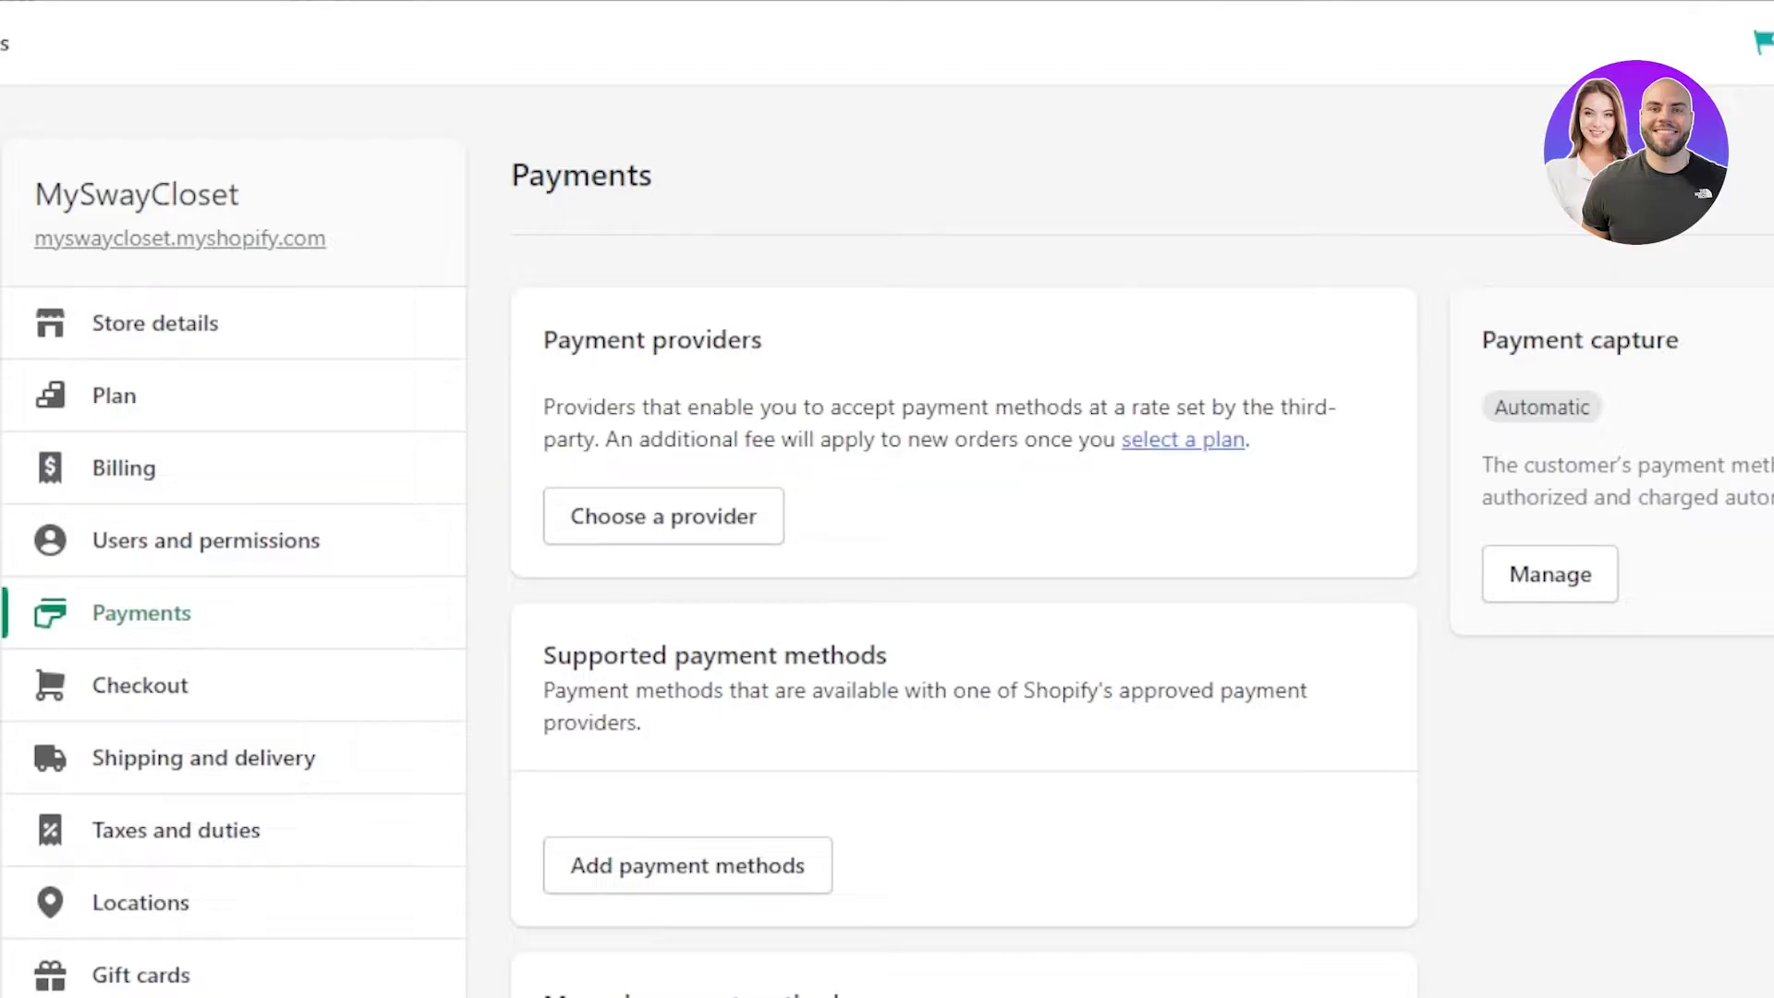
pyautogui.scroll(-6, 887, 541)
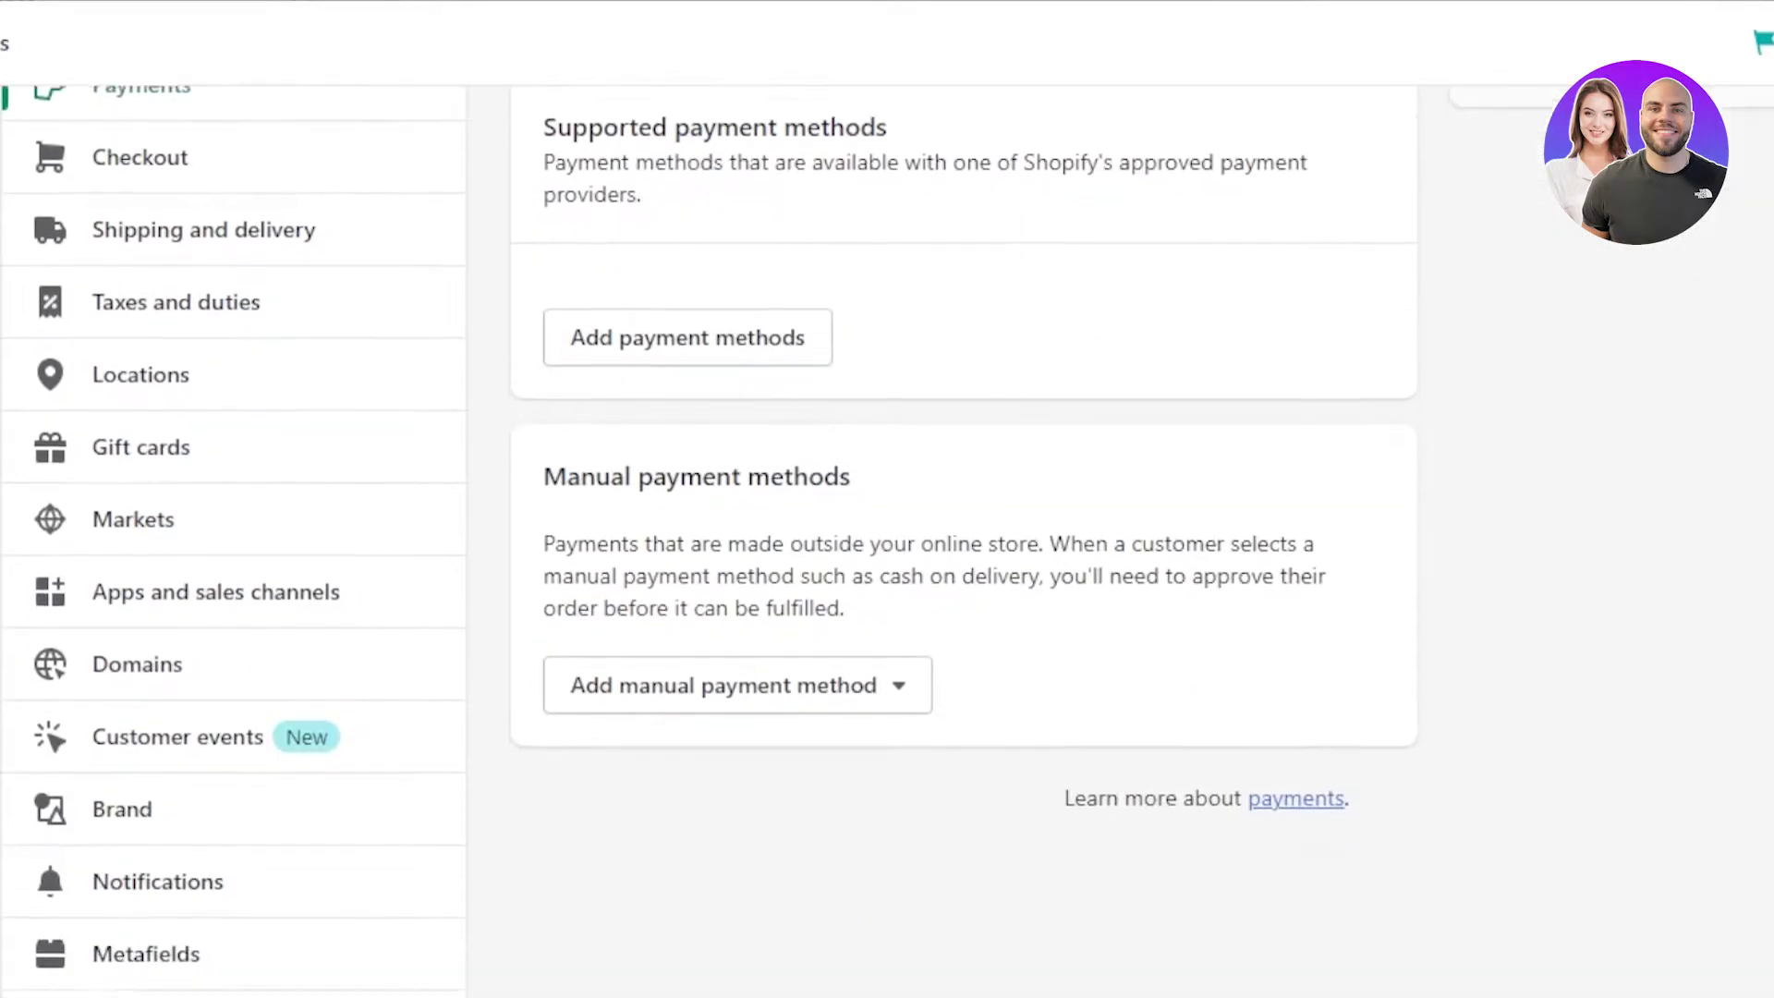
pyautogui.scroll(-1, 887, 541)
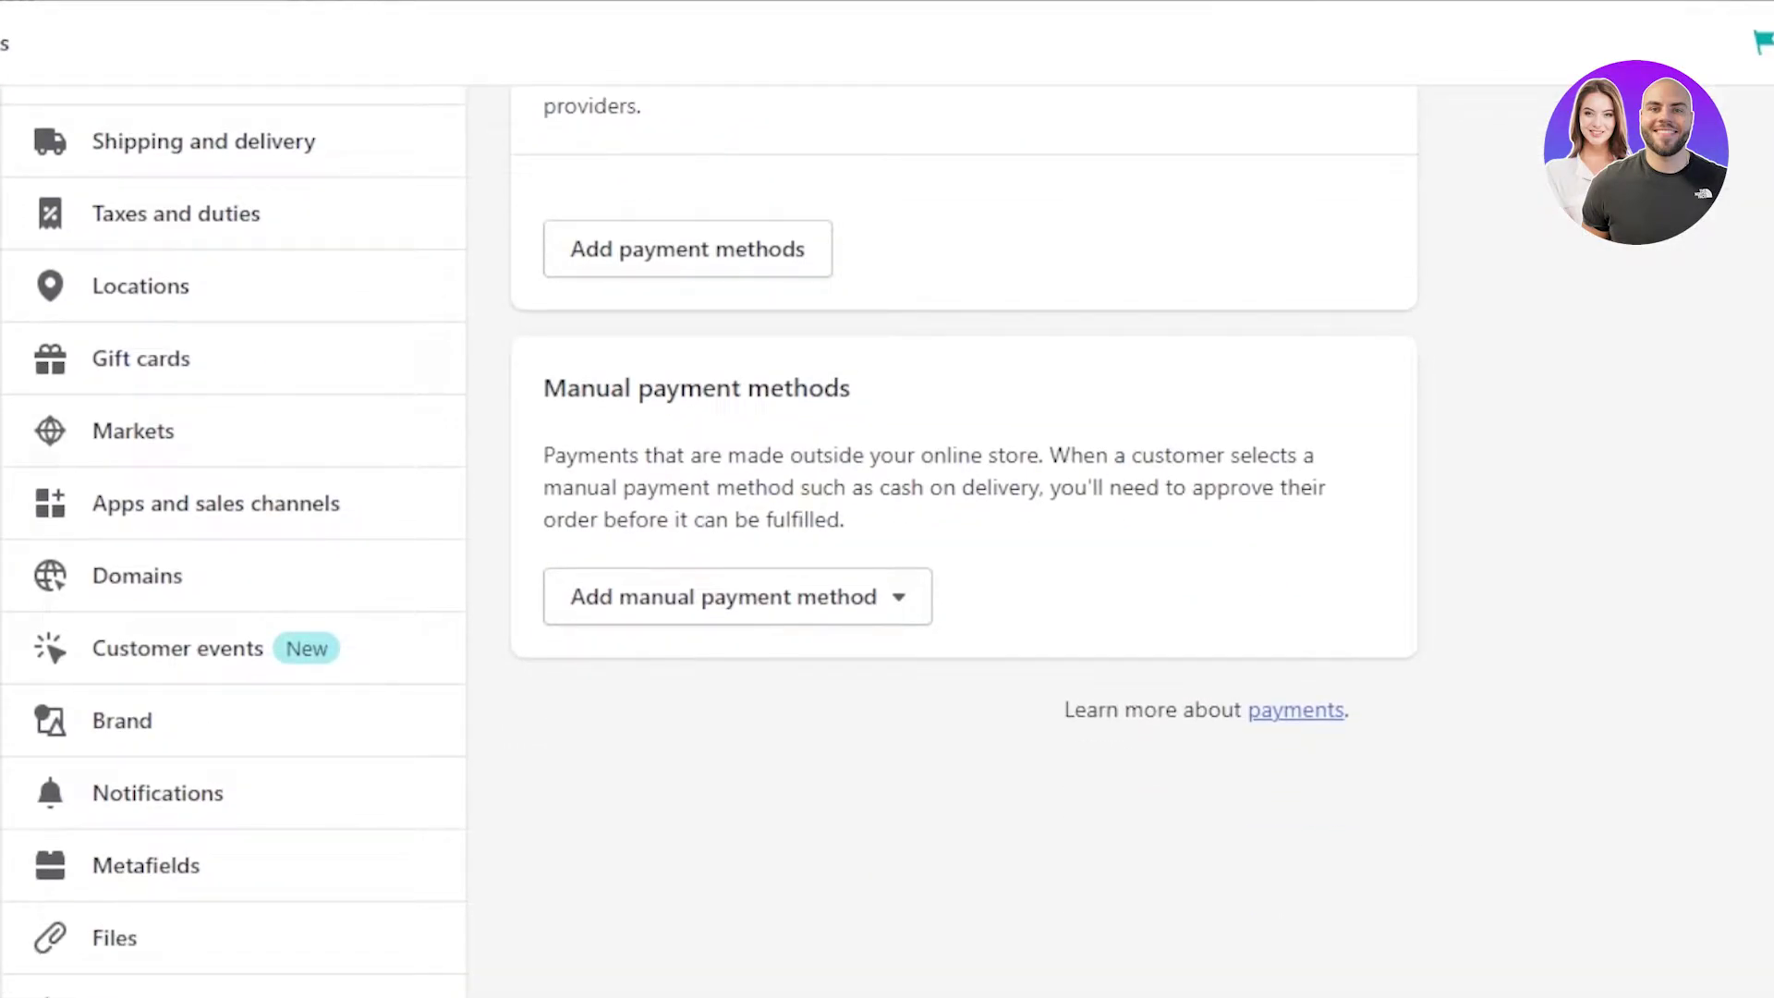
pyautogui.scroll(5, 926, 274)
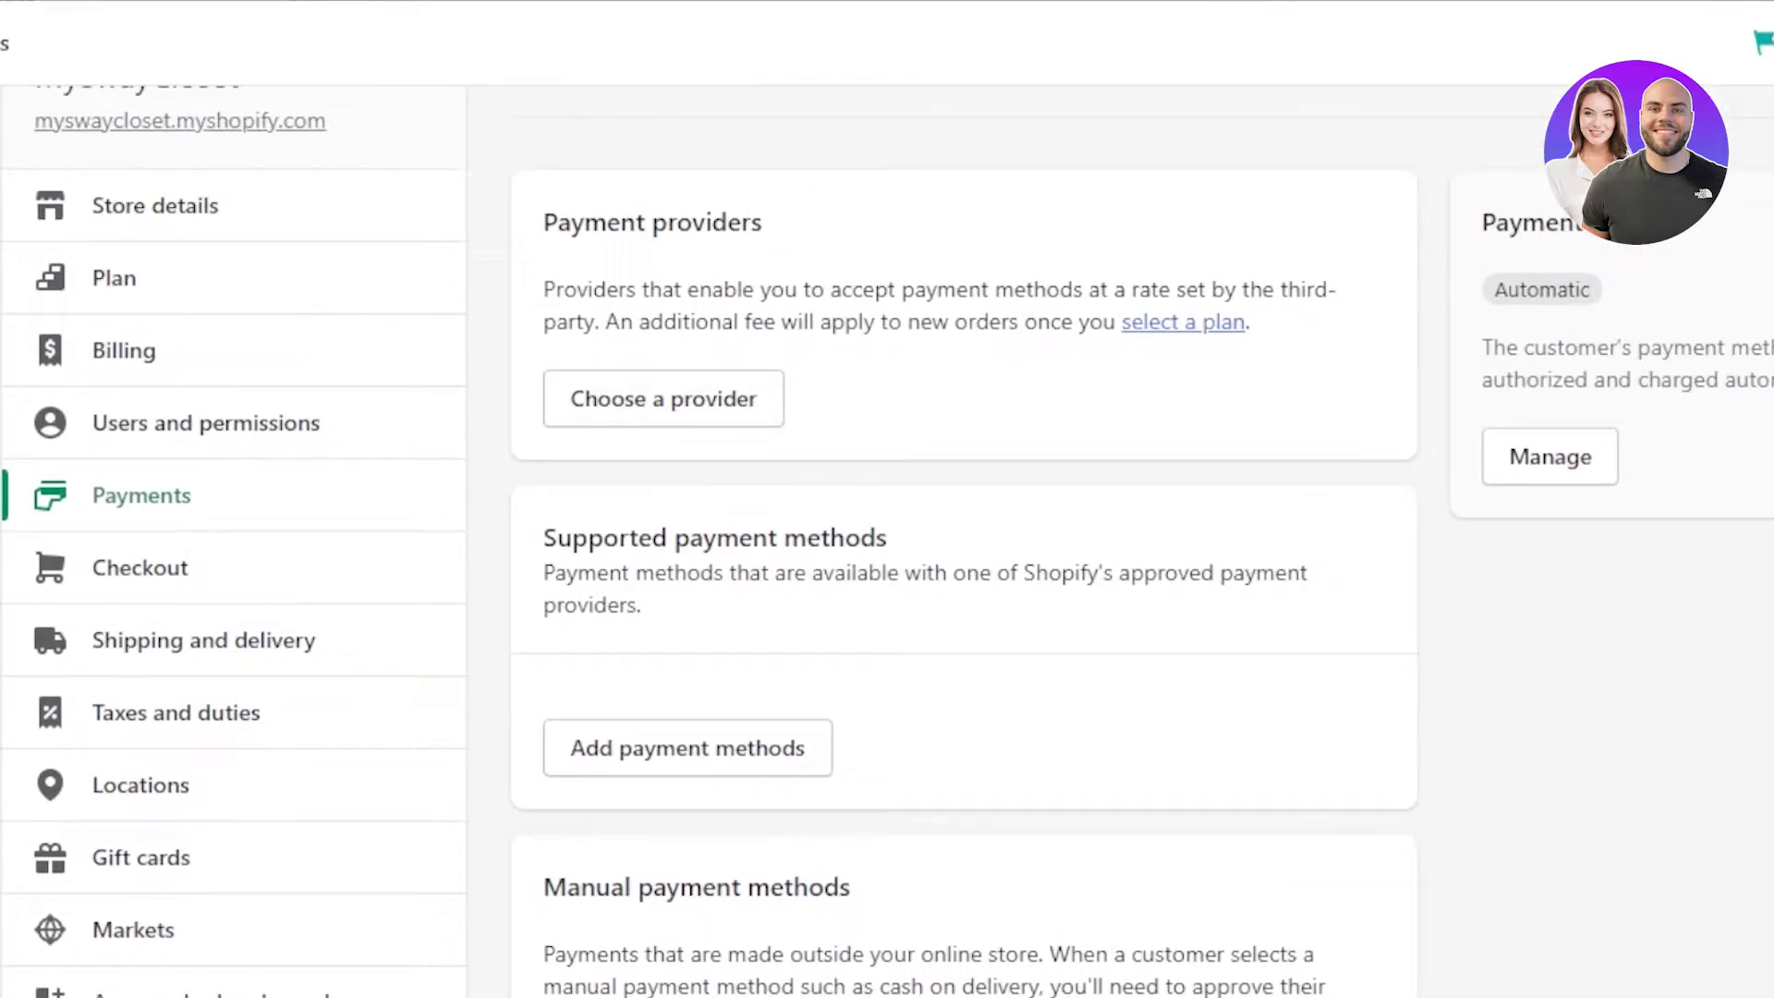
pyautogui.scroll(-5, 964, 540)
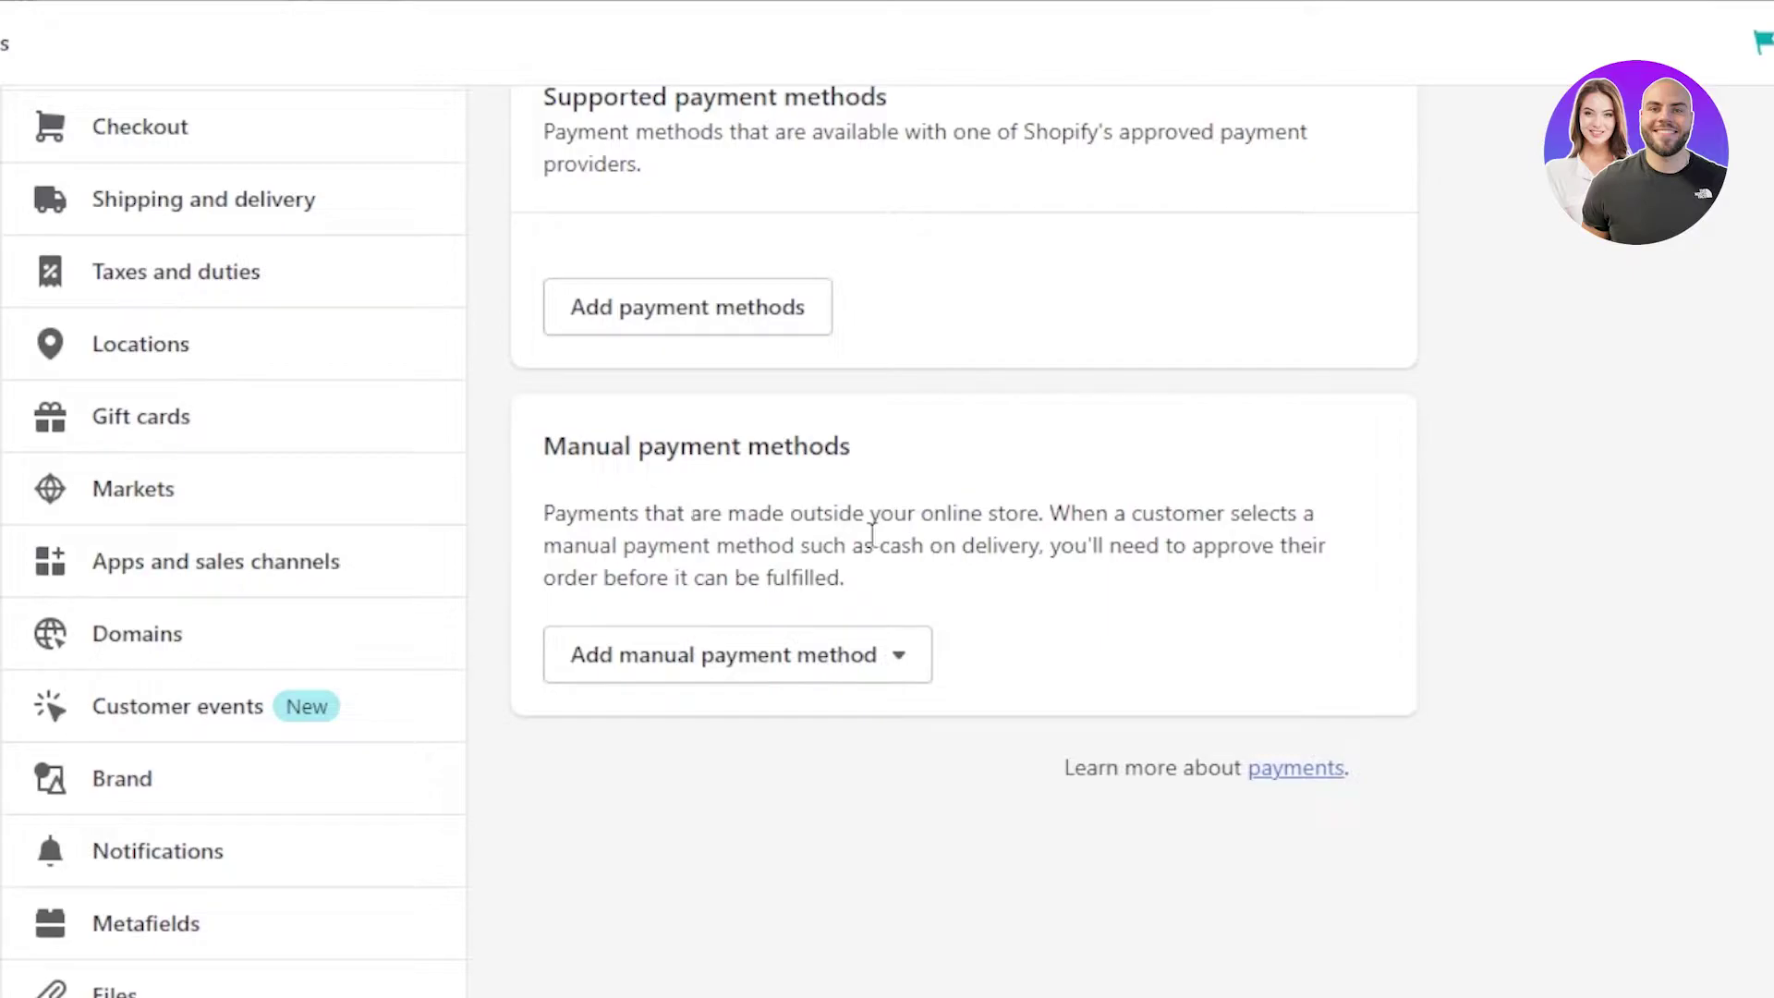
# Step: View the Bank Deposit setup form among the manual payment methods and close it without activating
pyautogui.click(807, 659)
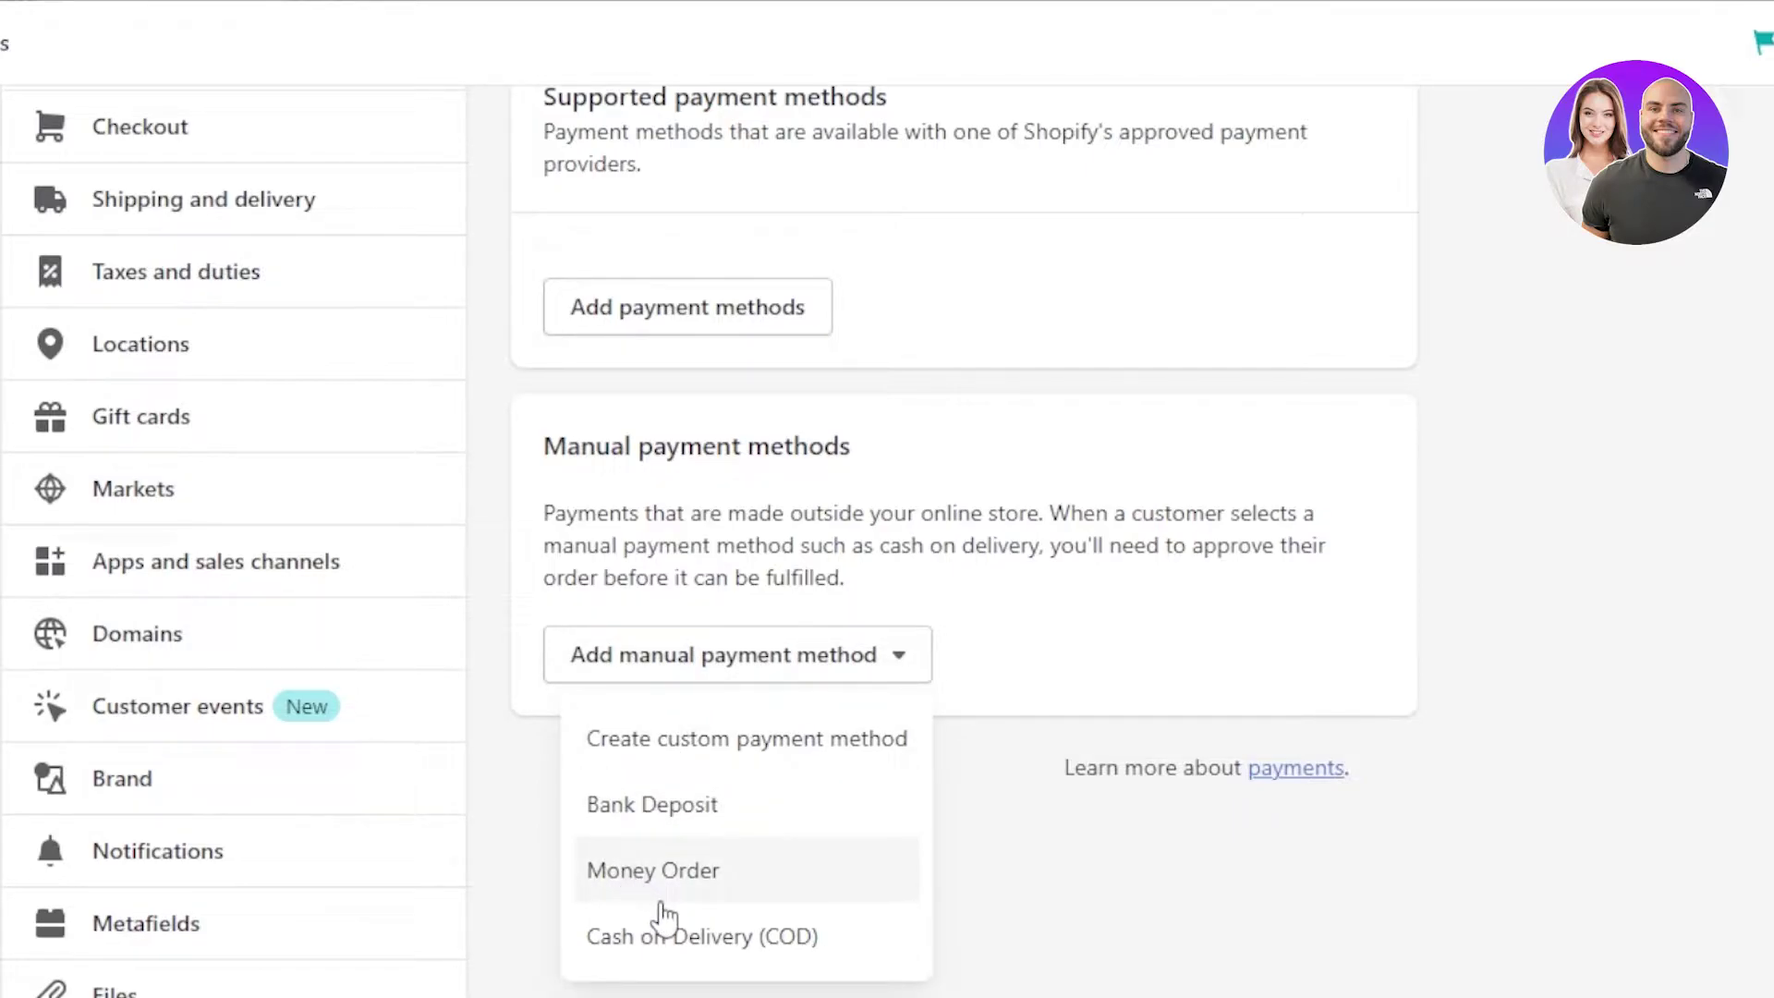
pyautogui.click(638, 806)
pyautogui.click(580, 269)
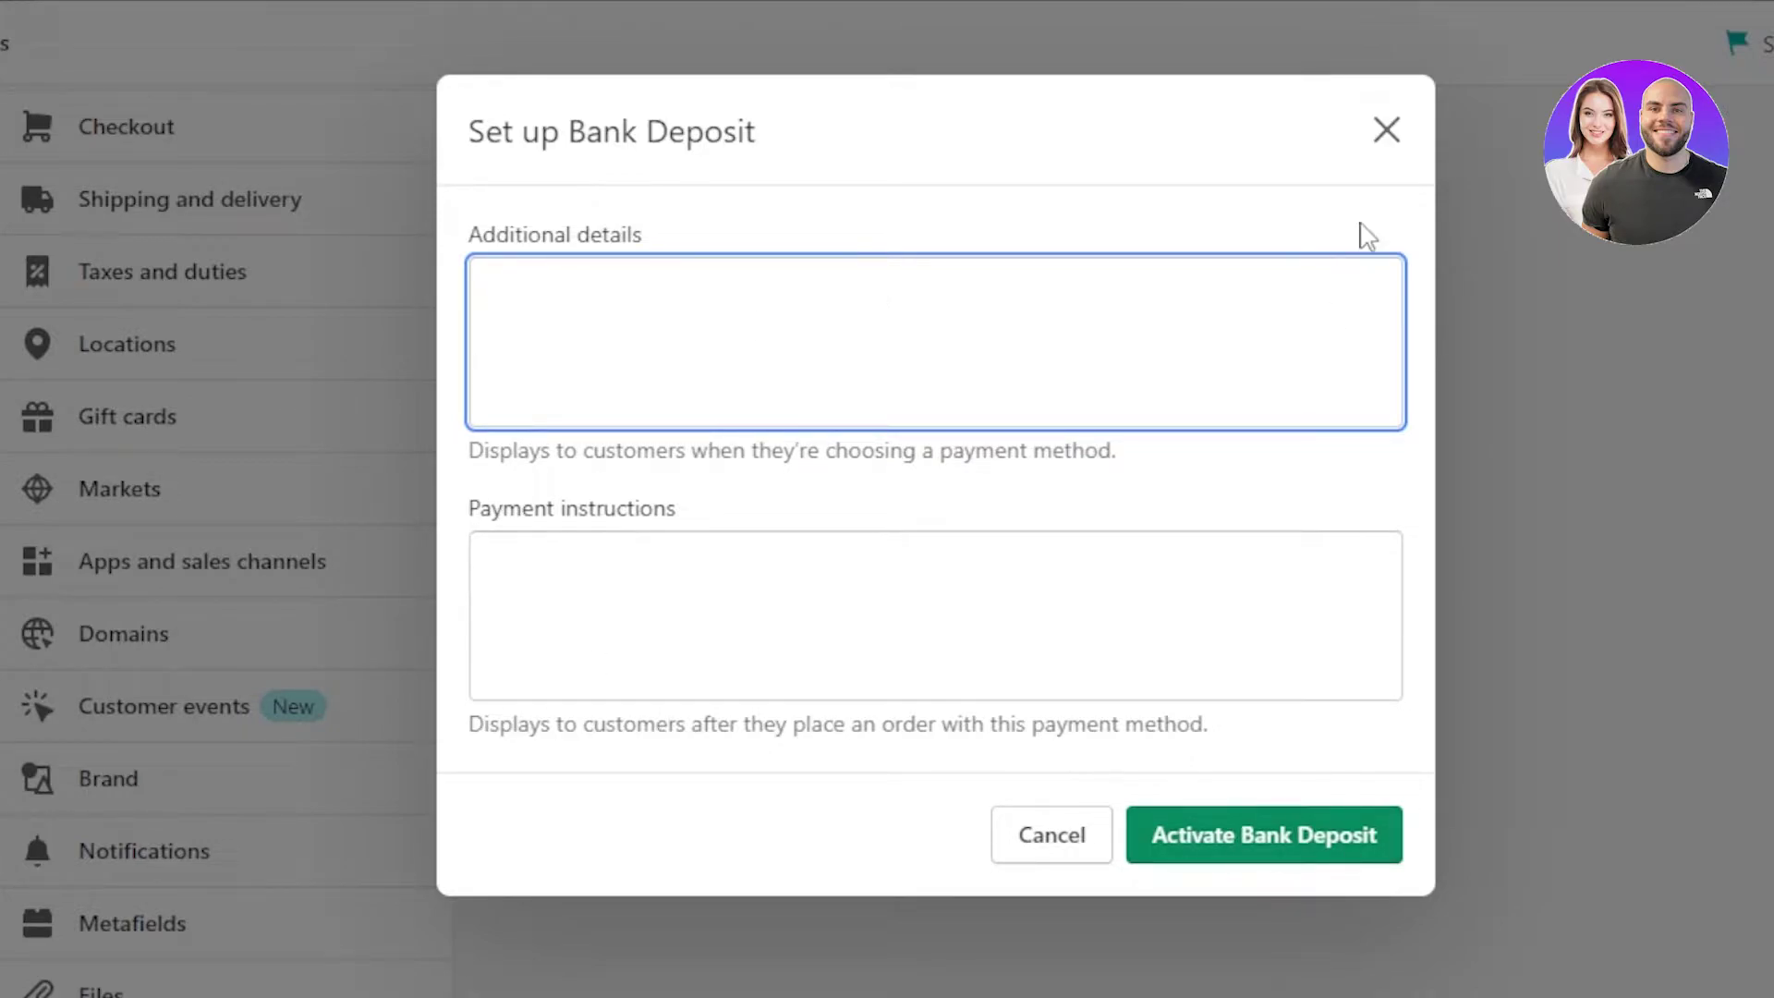
pyautogui.click(1386, 128)
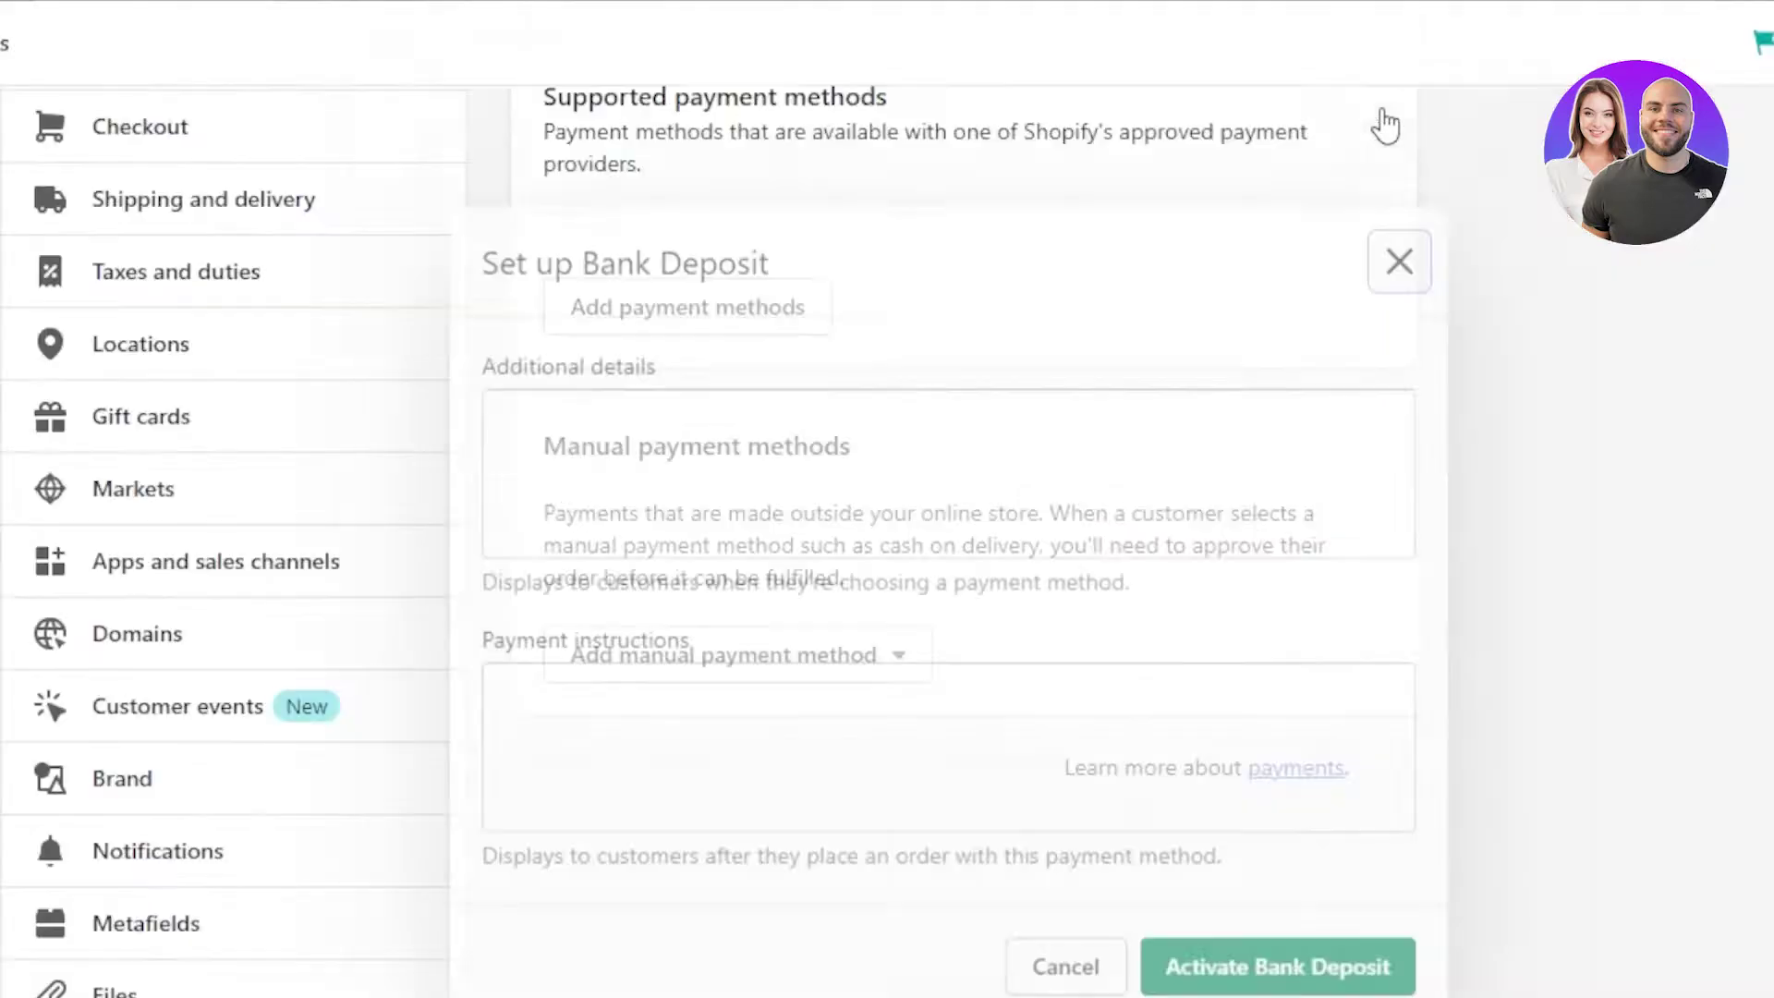
# Step: View the Cash on Delivery (COD) setup form and close it without activating
pyautogui.click(649, 673)
pyautogui.click(681, 939)
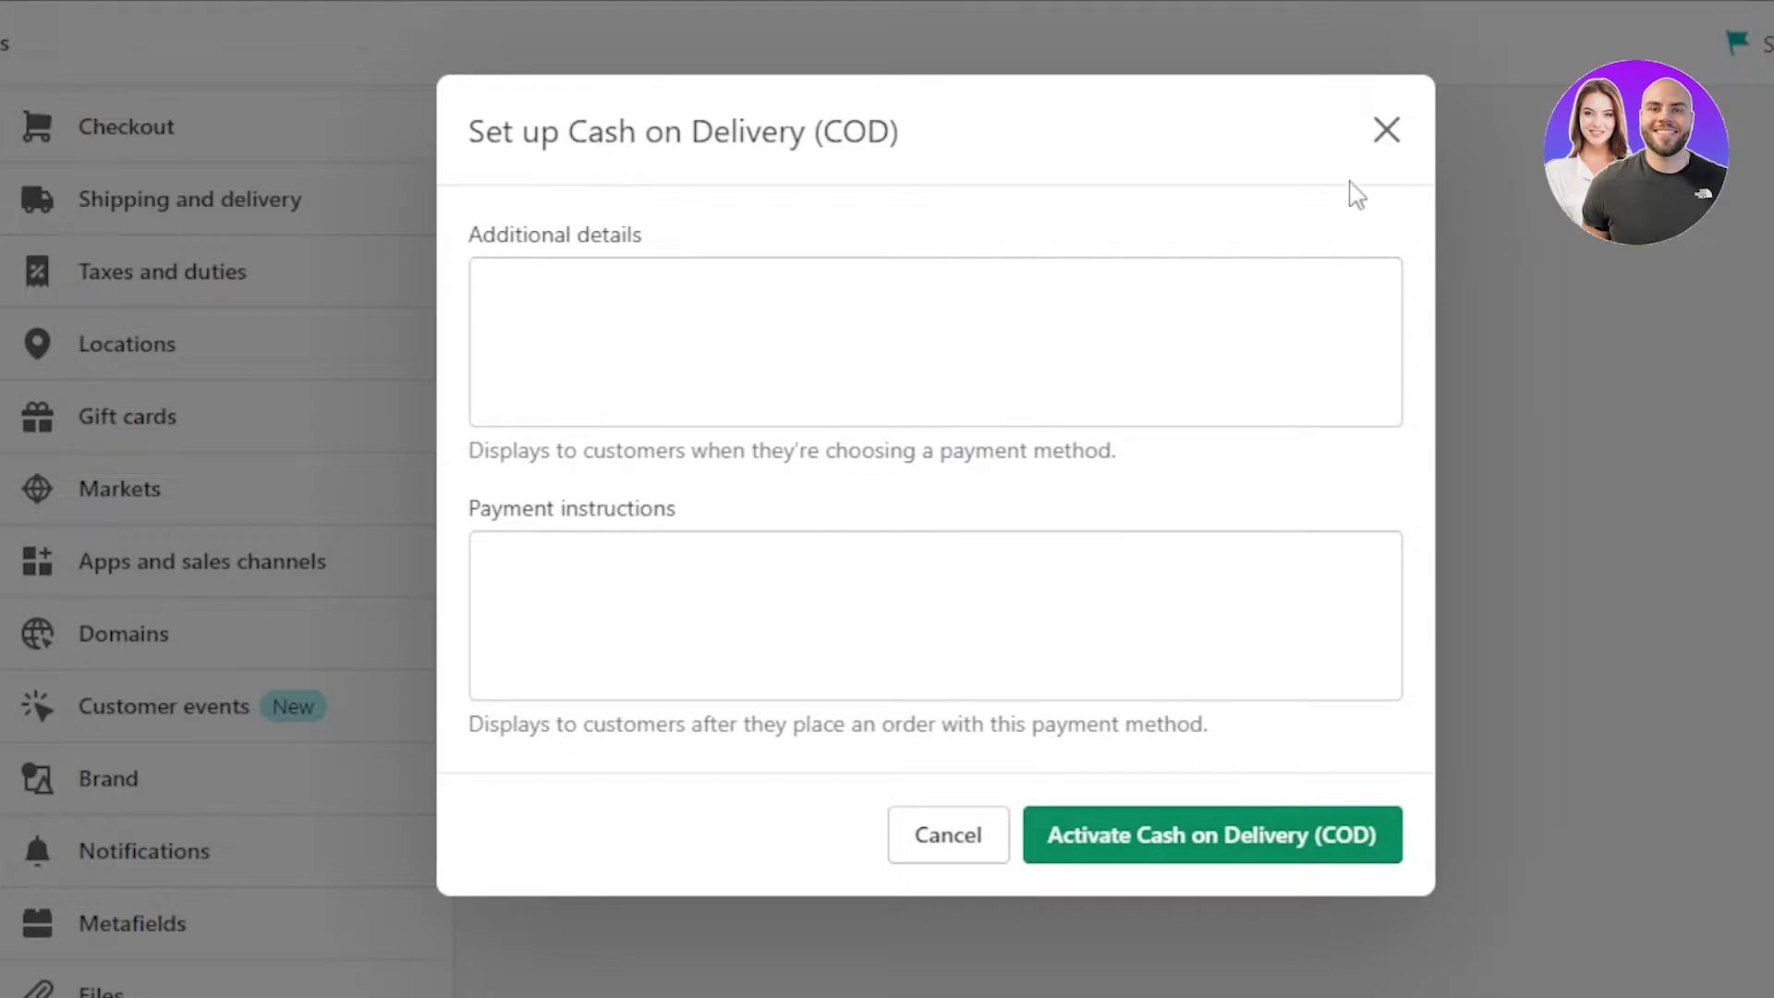
pyautogui.click(1385, 133)
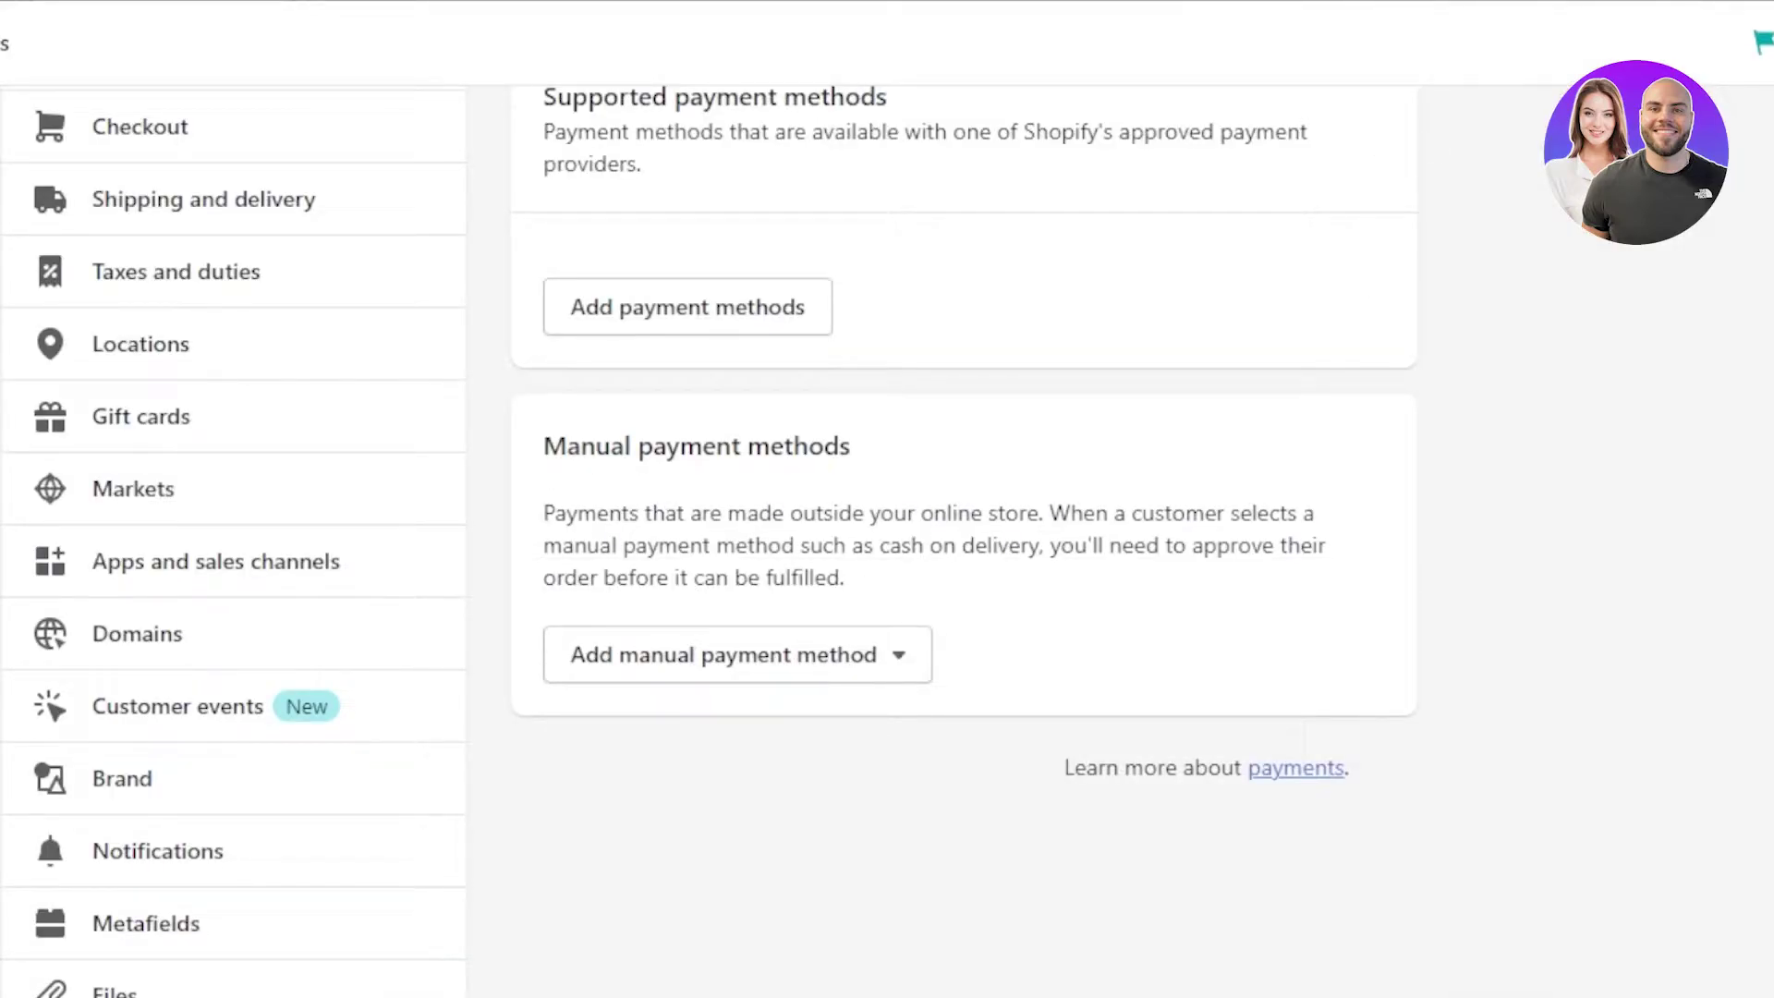
# Step: Start adding a supported payment method, search the payment methods for "mas" and select Mastercard
pyautogui.scroll(3, 964, 536)
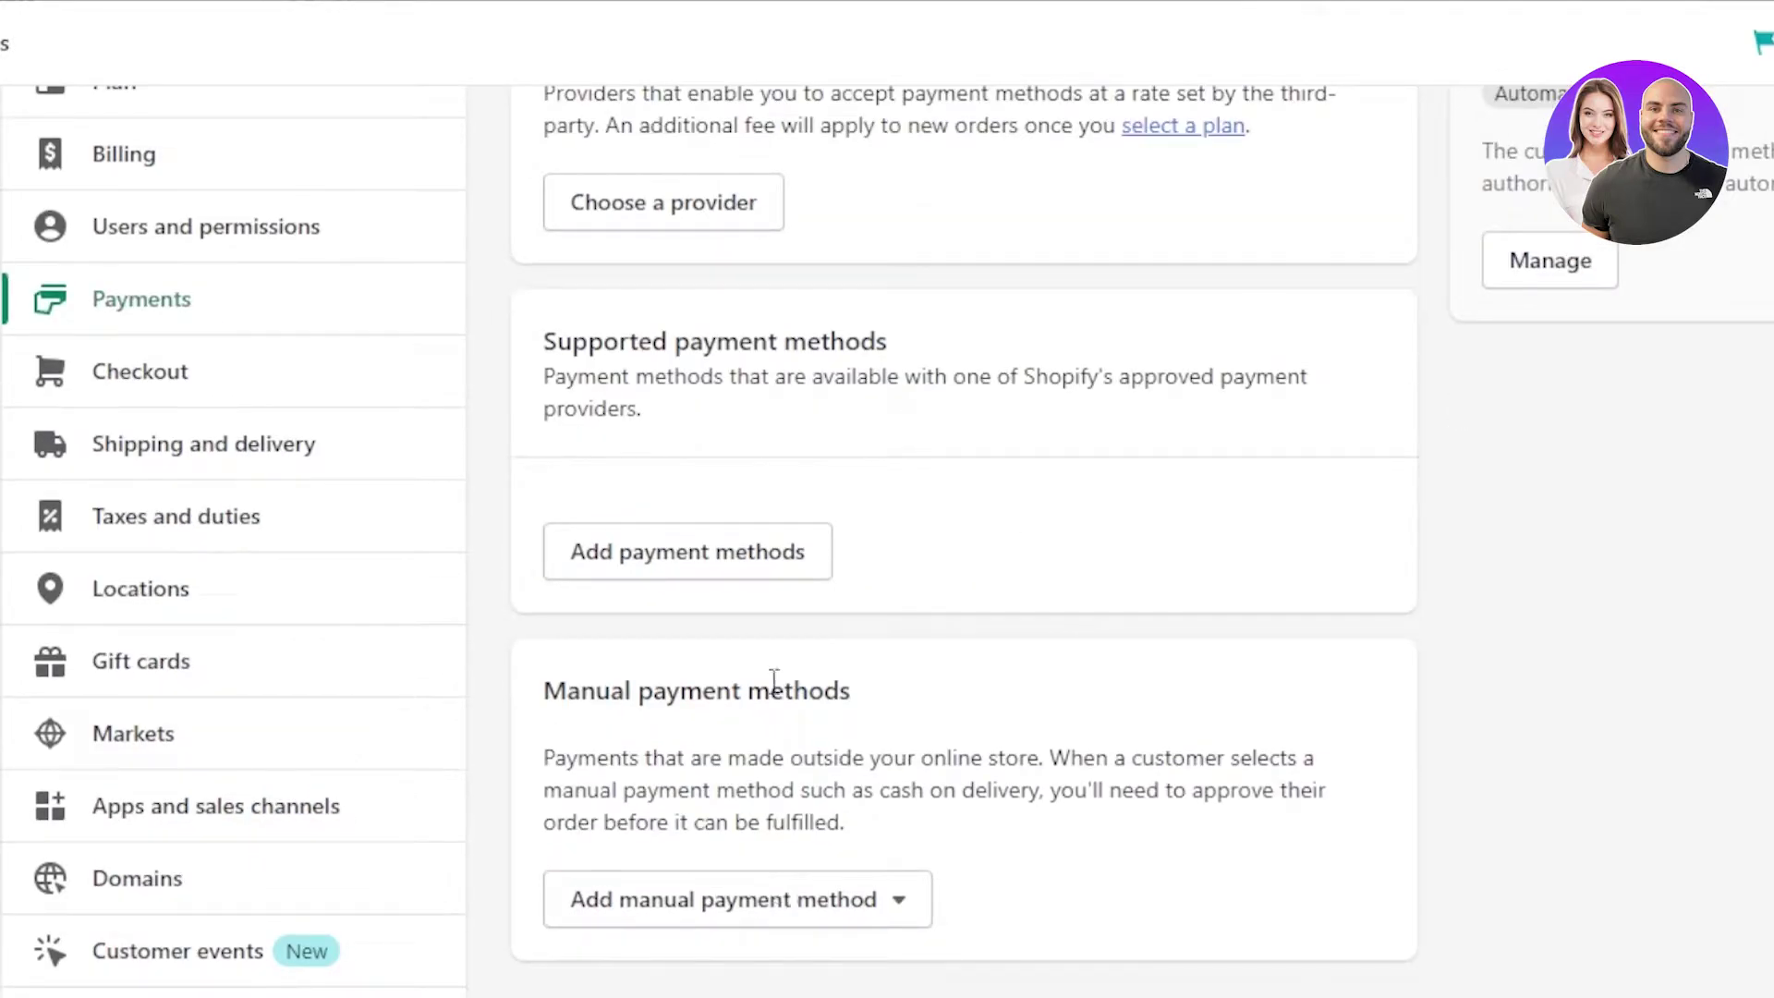
pyautogui.scroll(2, 1614, 535)
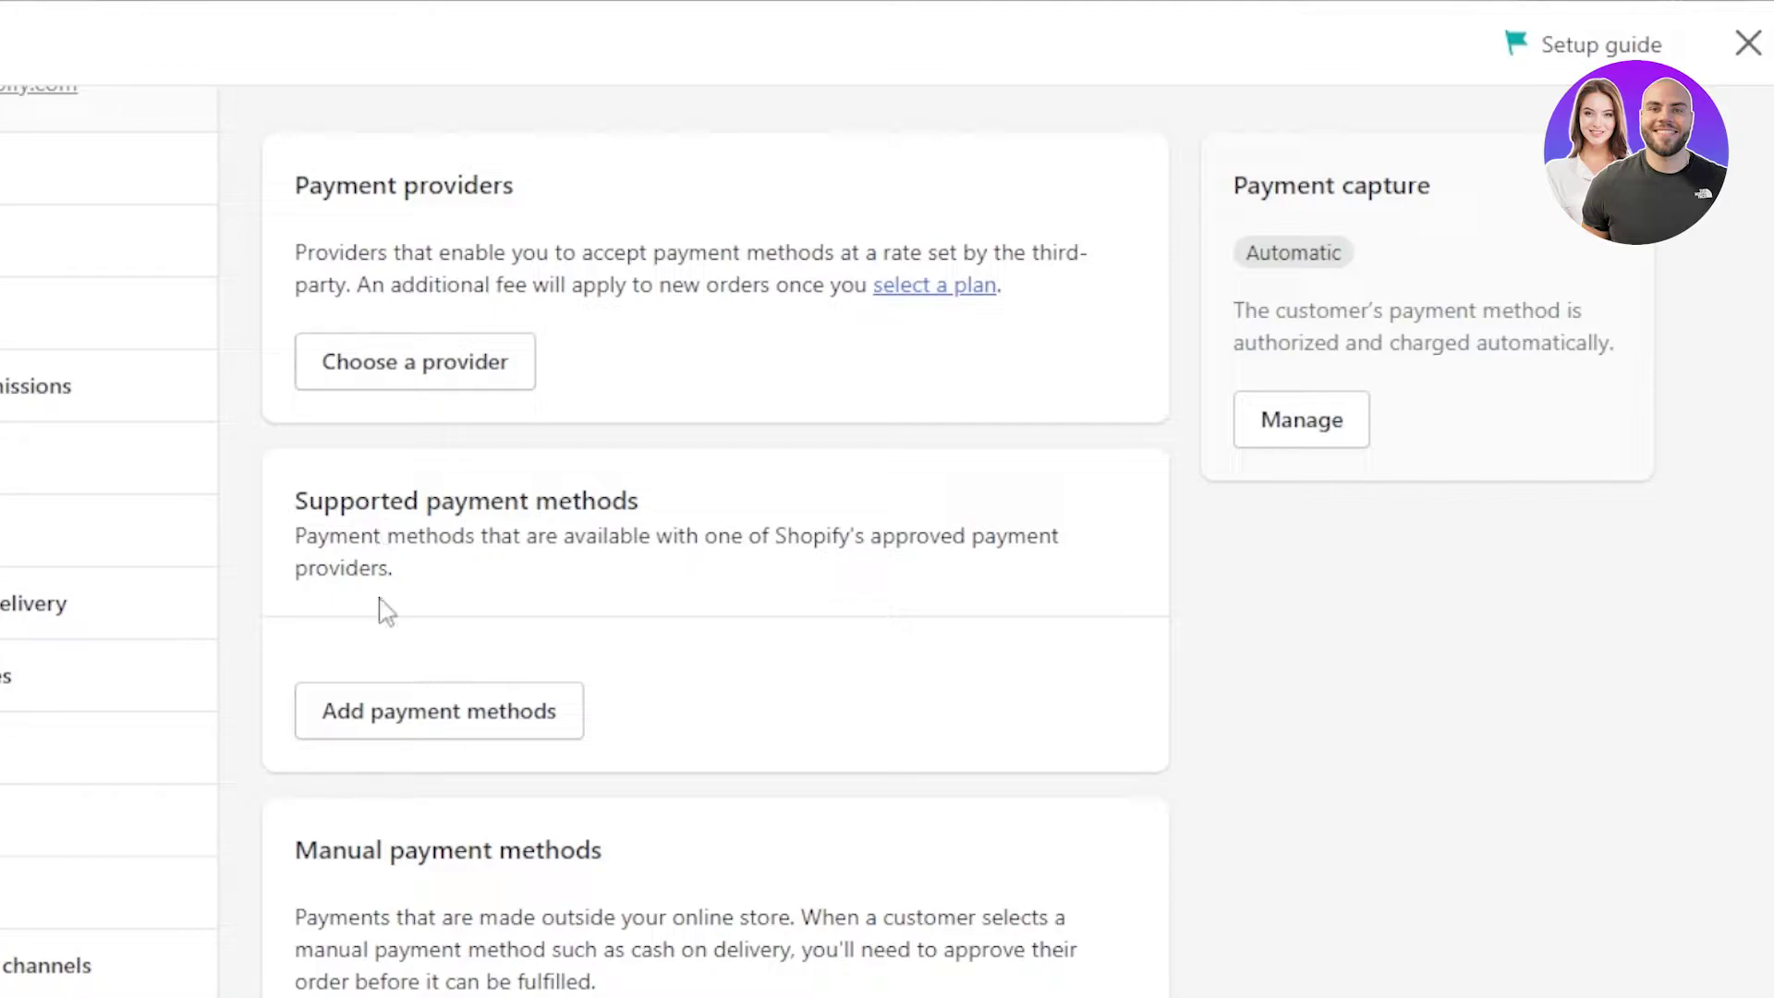
pyautogui.click(397, 728)
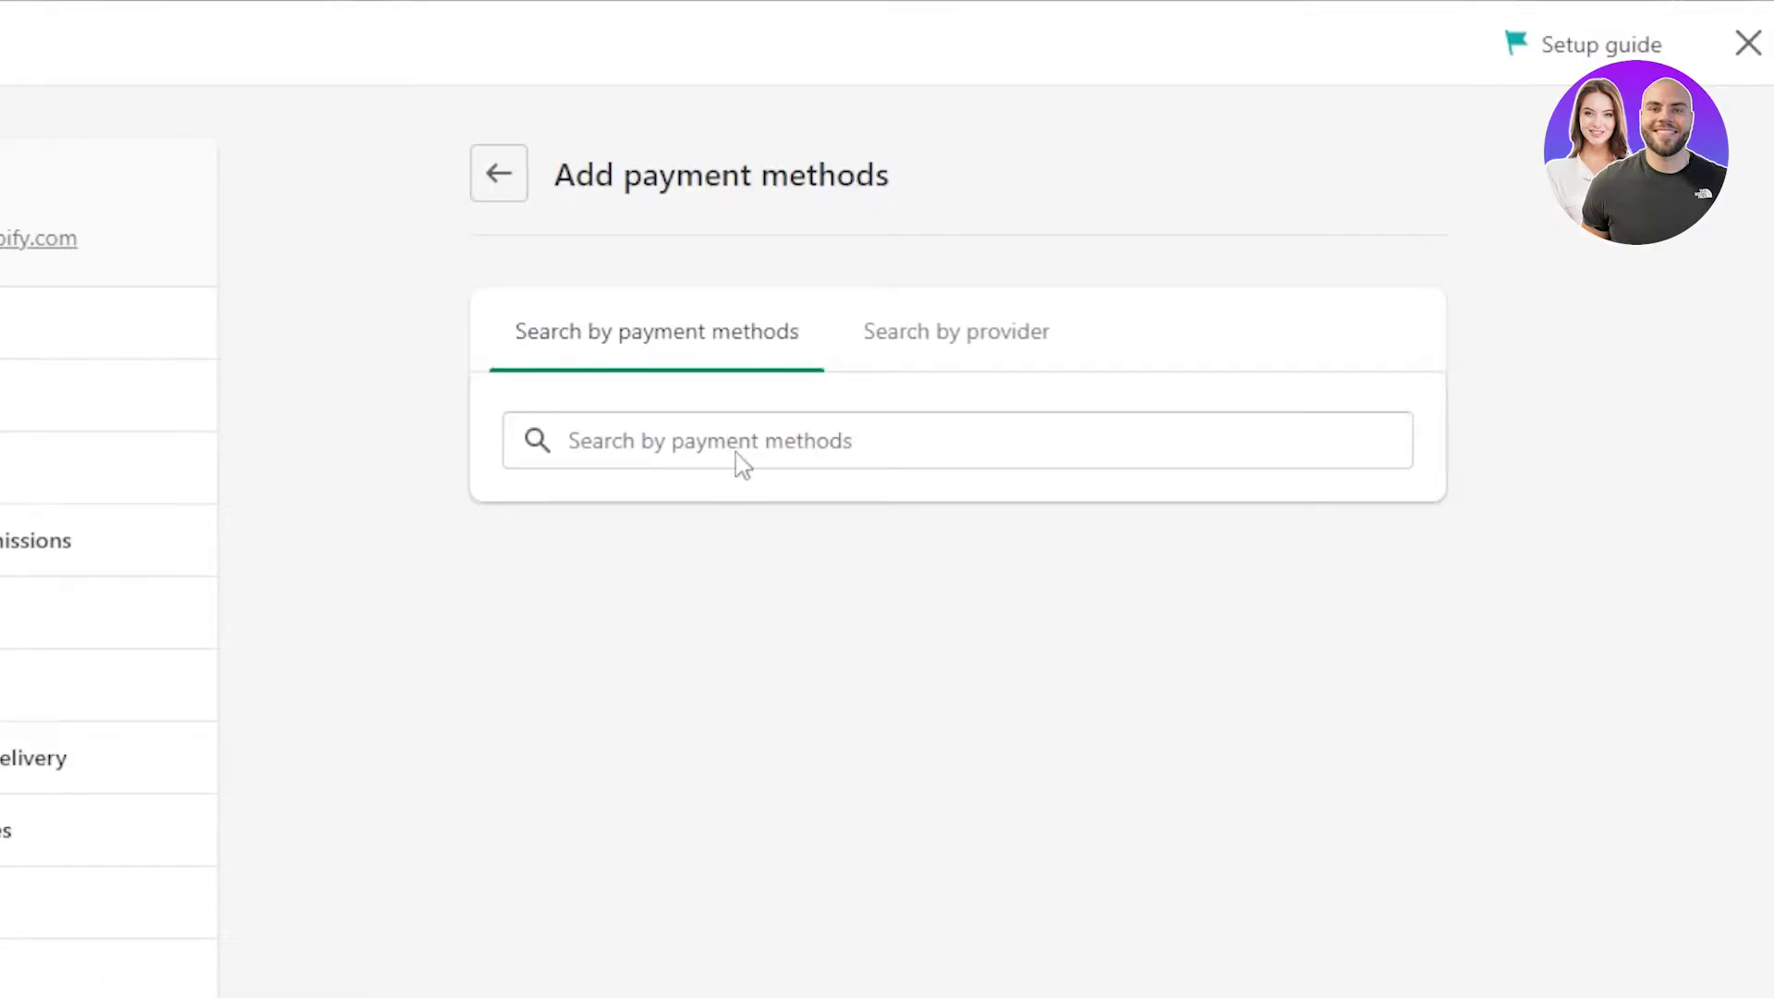
pyautogui.click(662, 450)
pyautogui.write('mas')
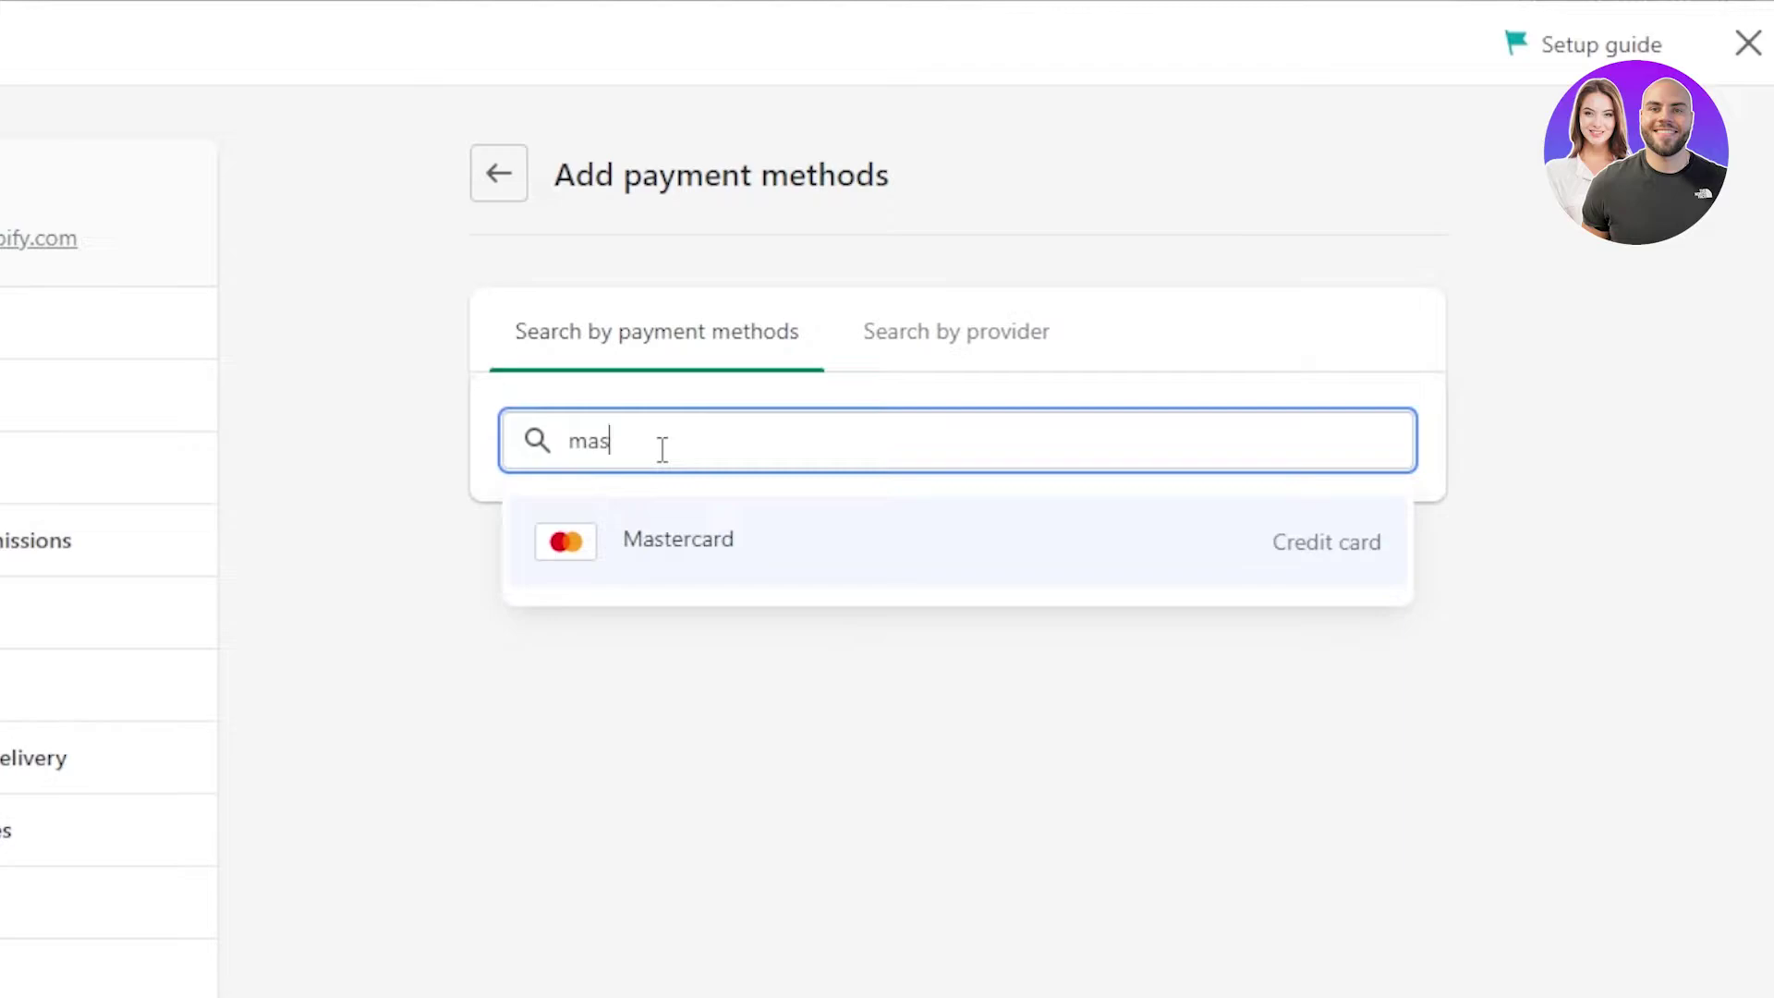
pyautogui.click(699, 549)
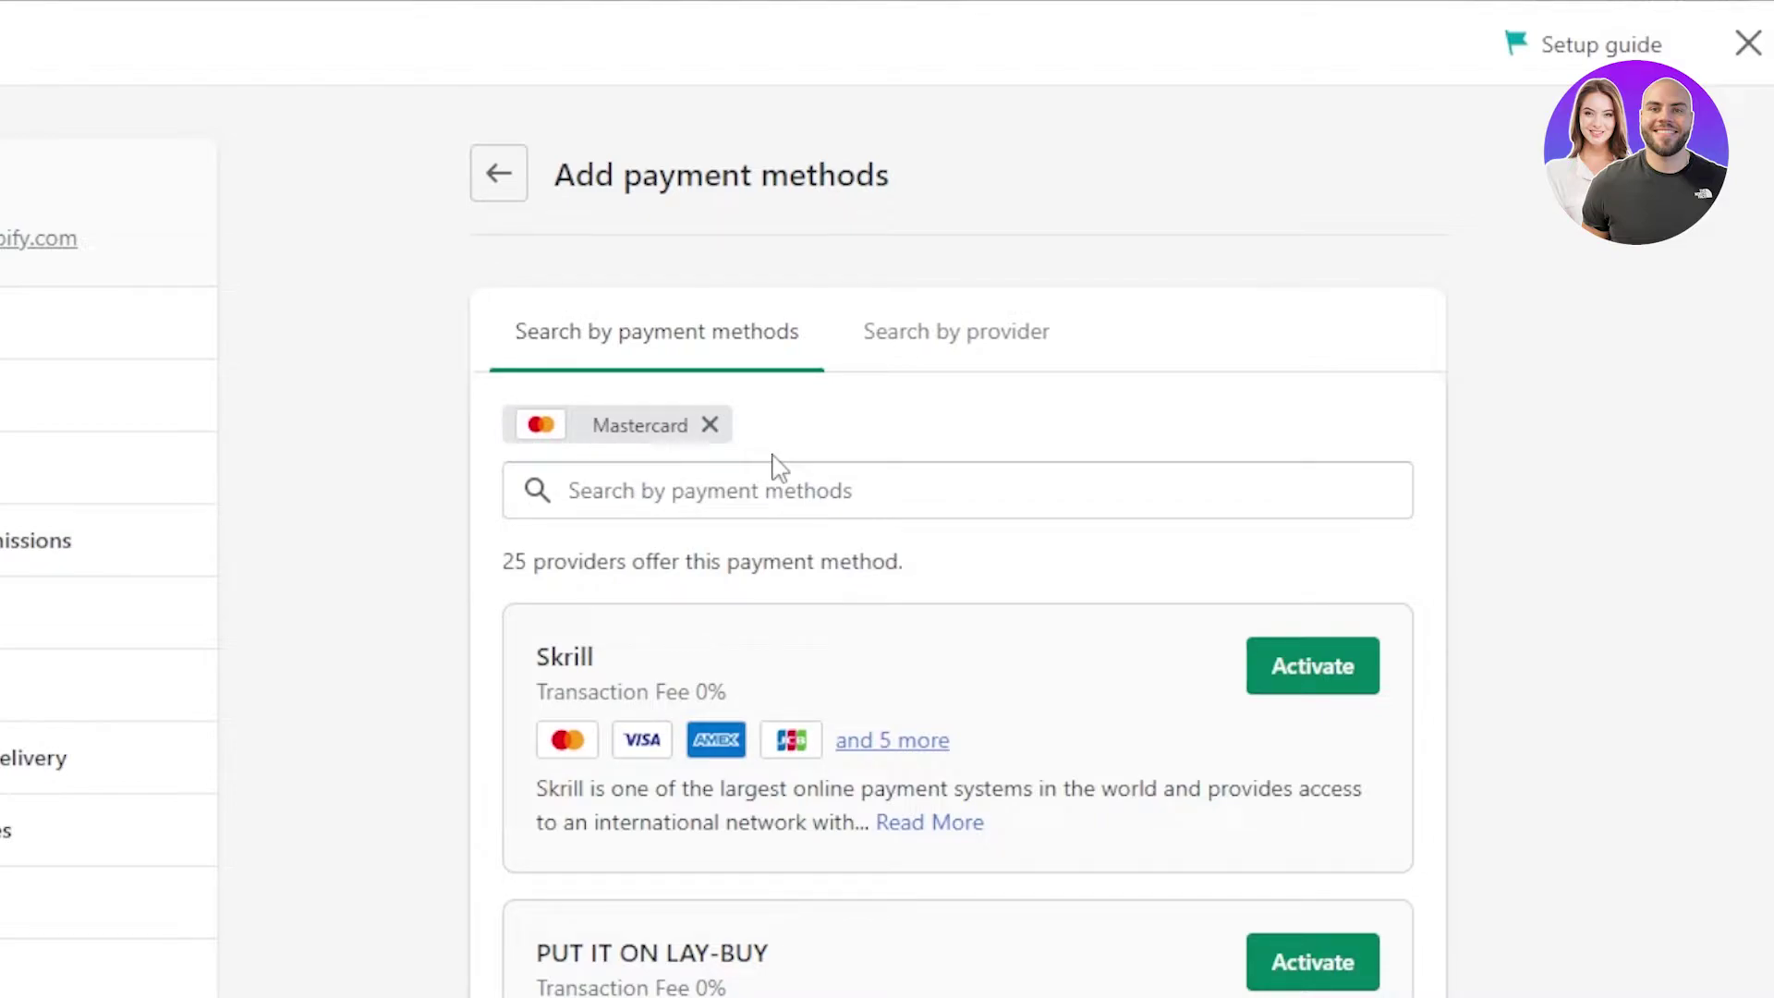
# Step: Add Visa, Union Pay and American Express to the payment method search and review the providers offering all of them
pyautogui.click(739, 491)
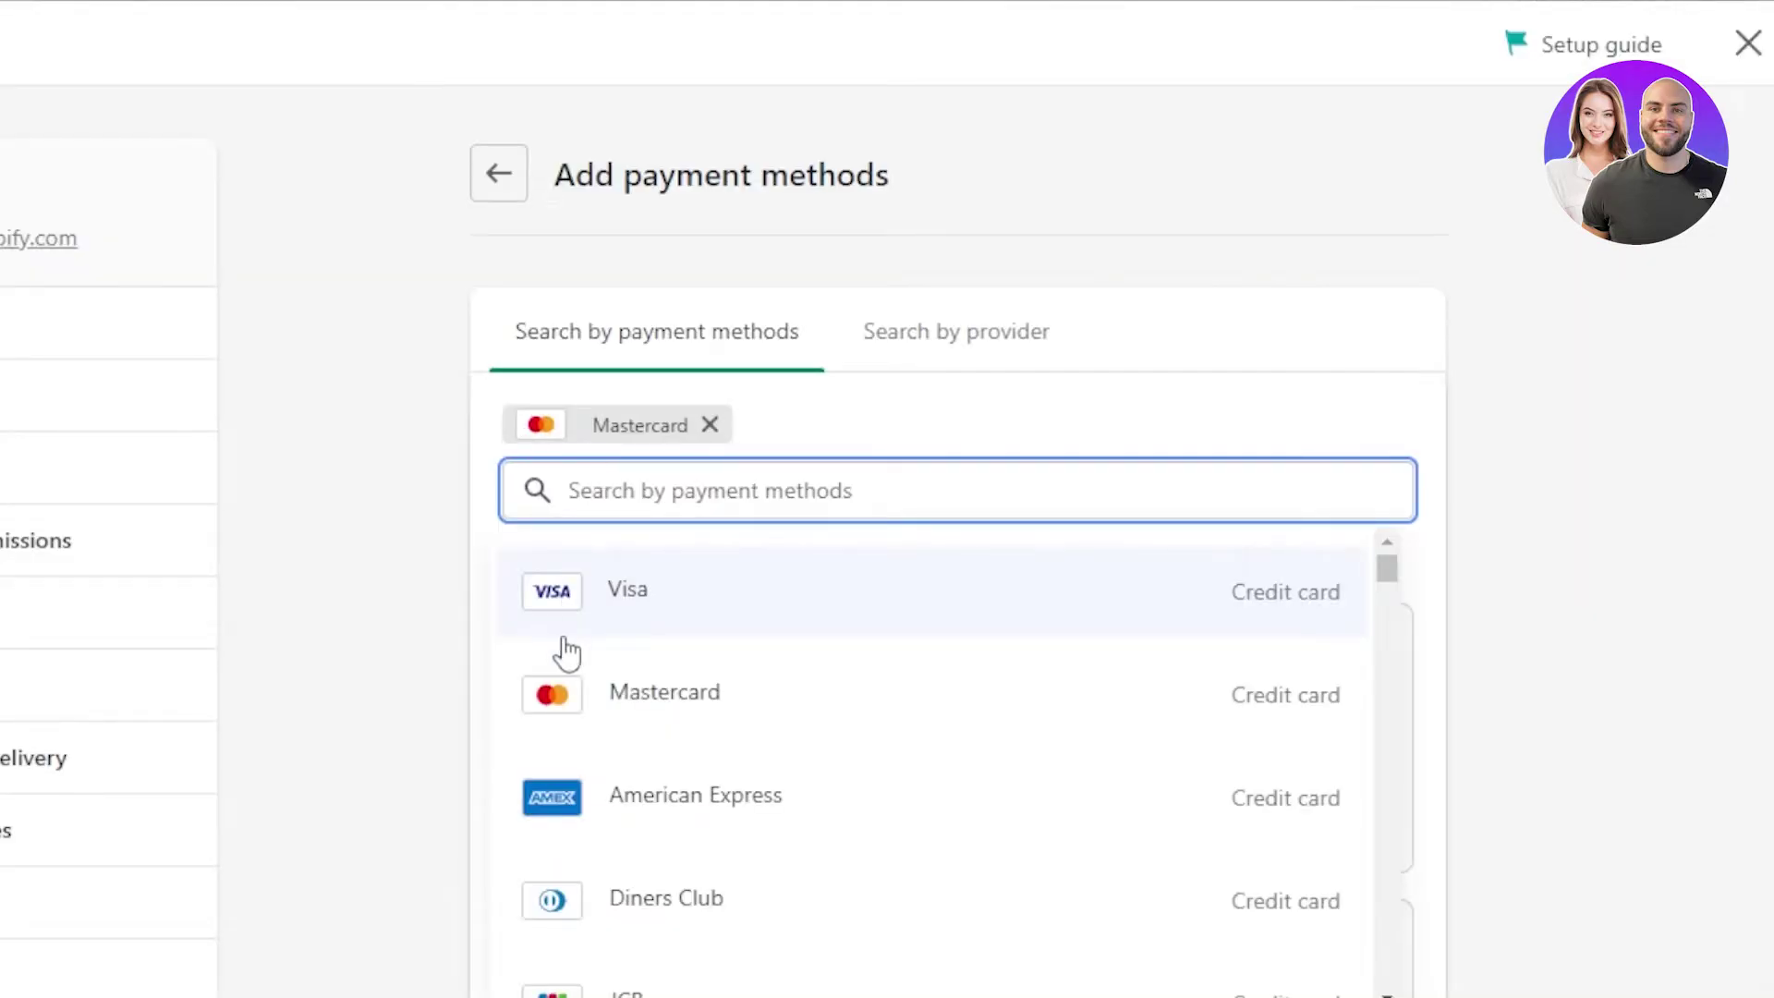
pyautogui.click(613, 592)
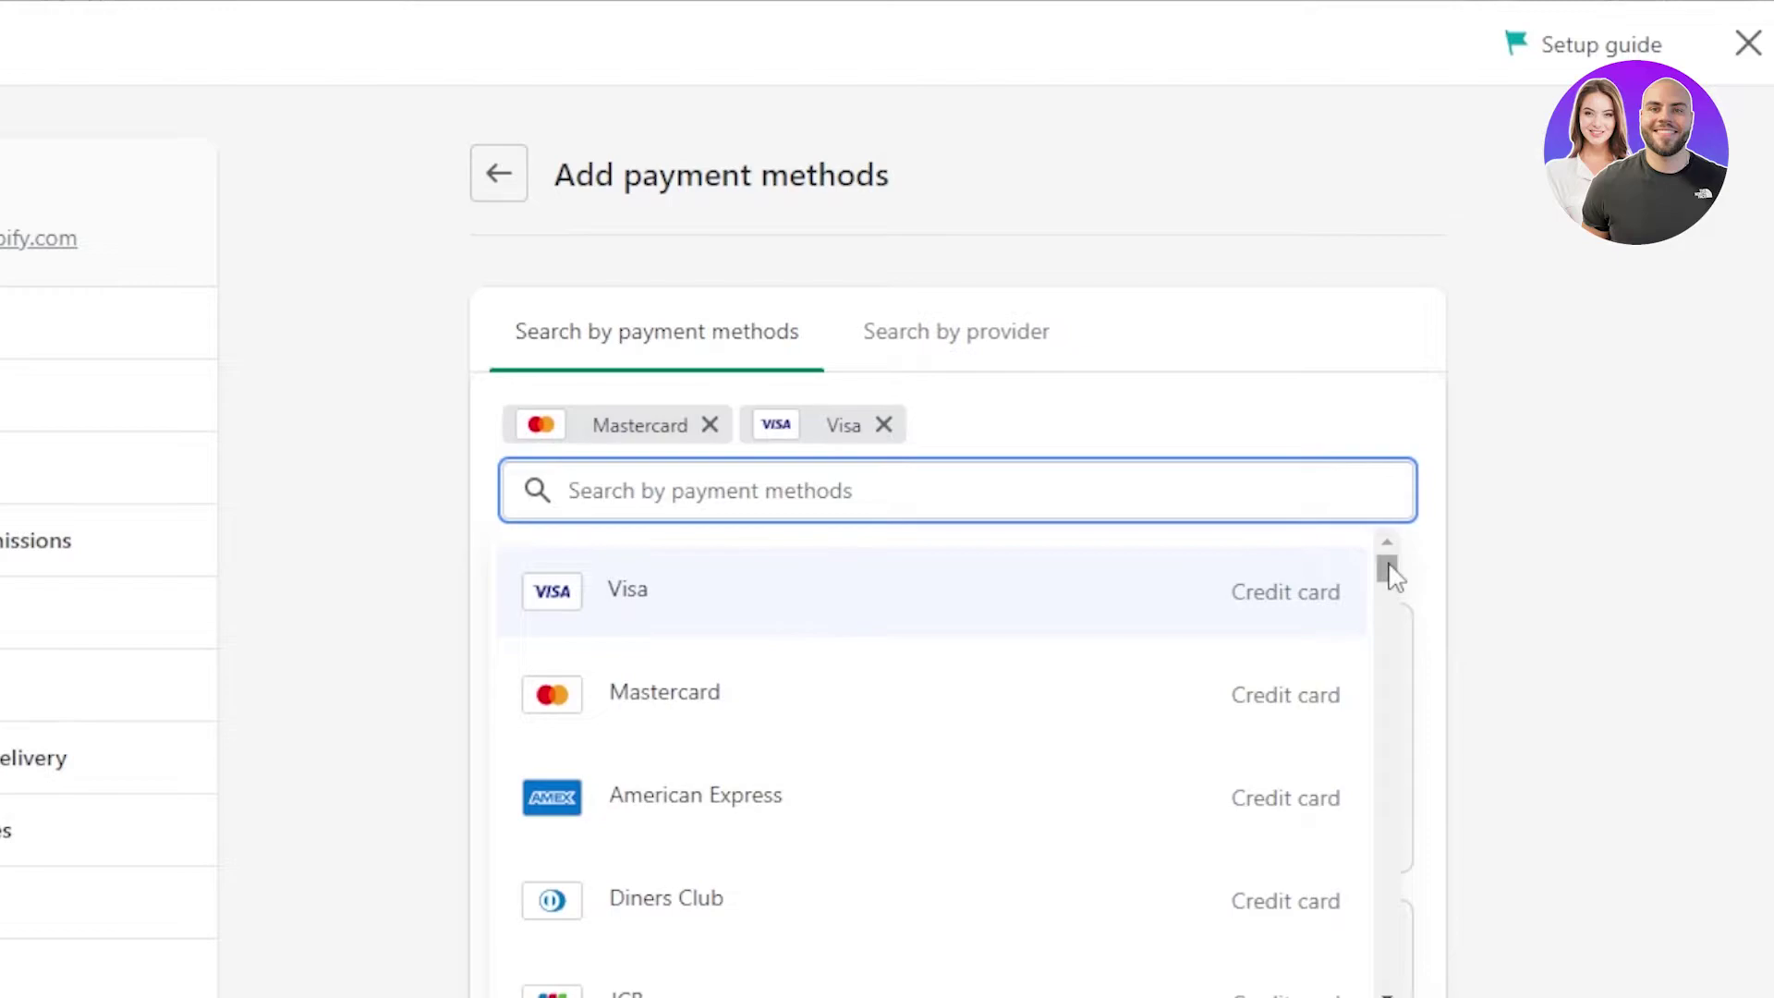
pyautogui.moveTo(1386, 574); pyautogui.dragTo(1394, 589)
pyautogui.scroll(-3, 1016, 832)
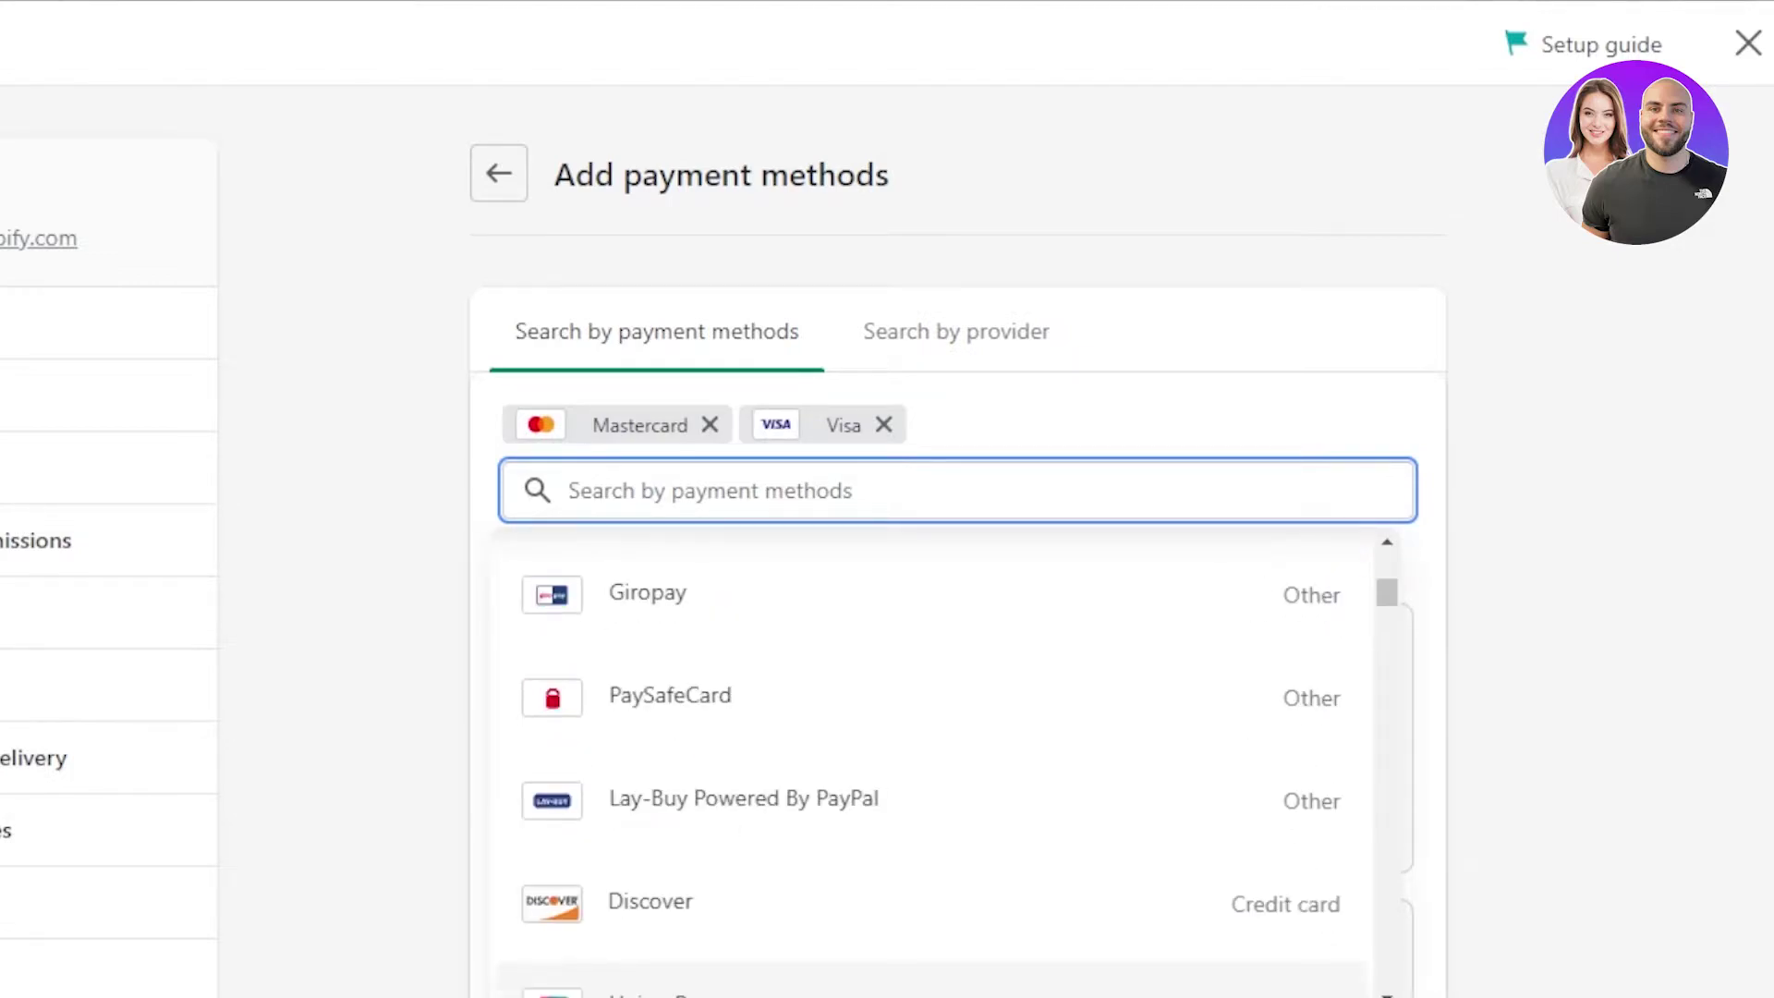
pyautogui.click(694, 990)
pyautogui.click(765, 569)
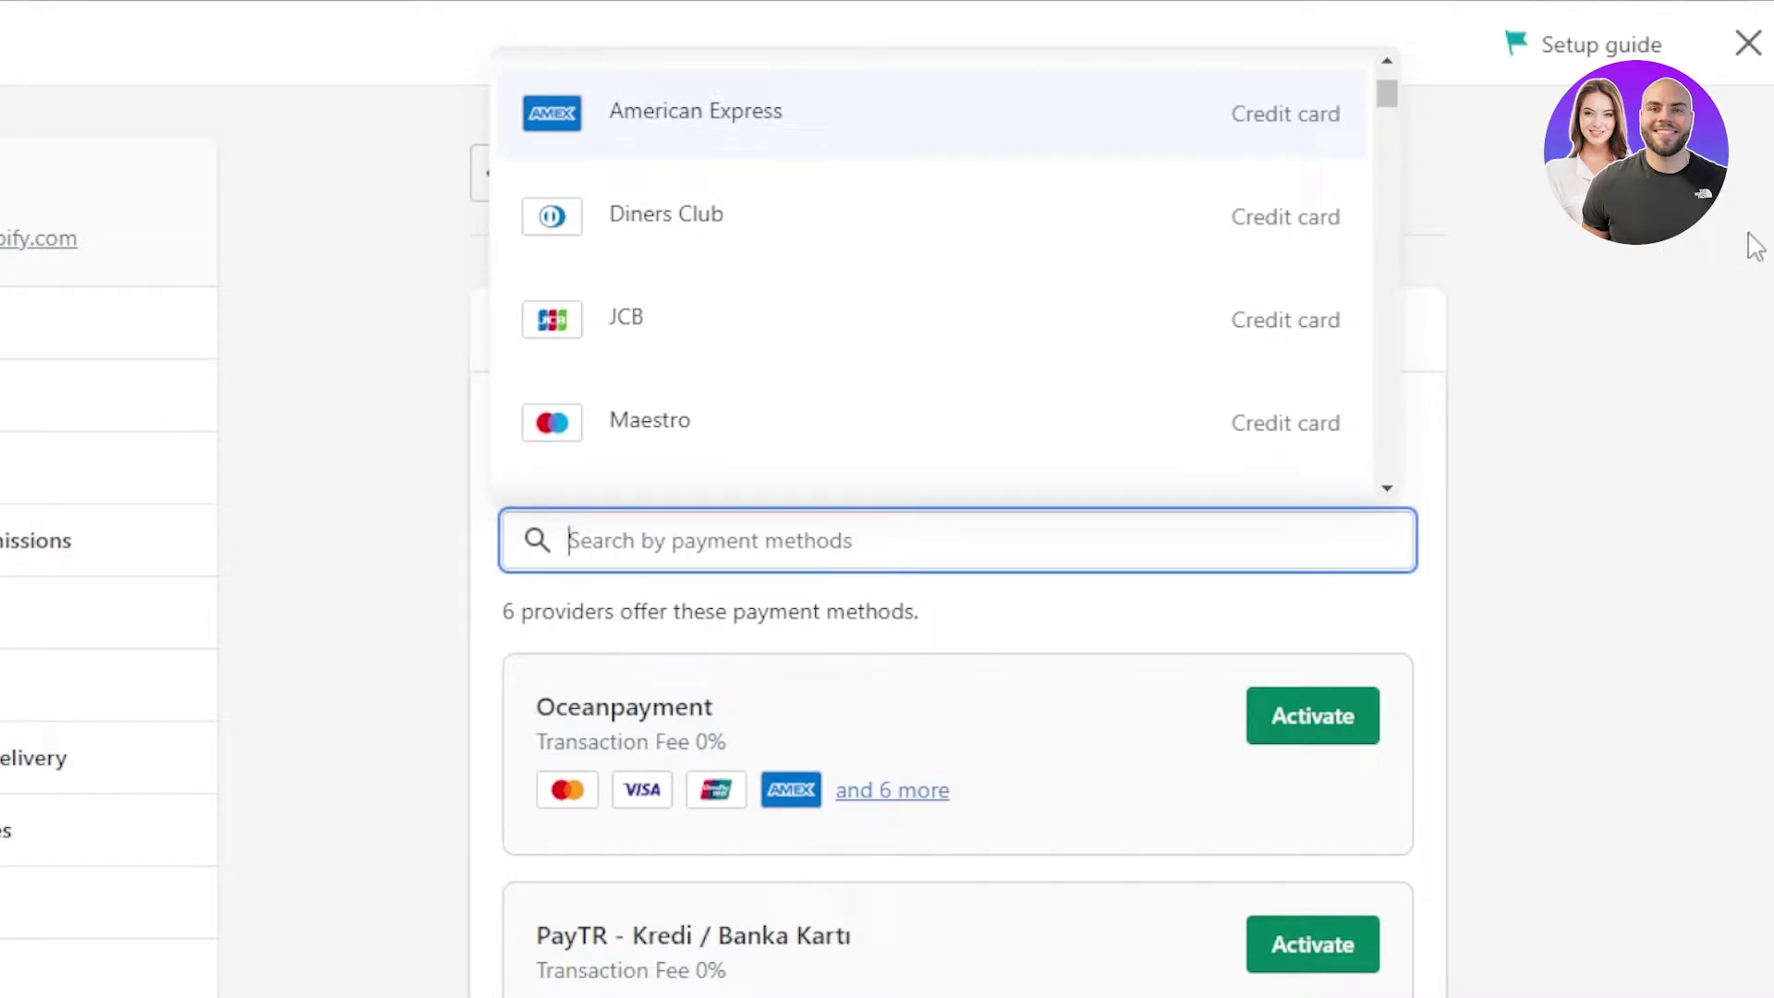
pyautogui.press('Escape')
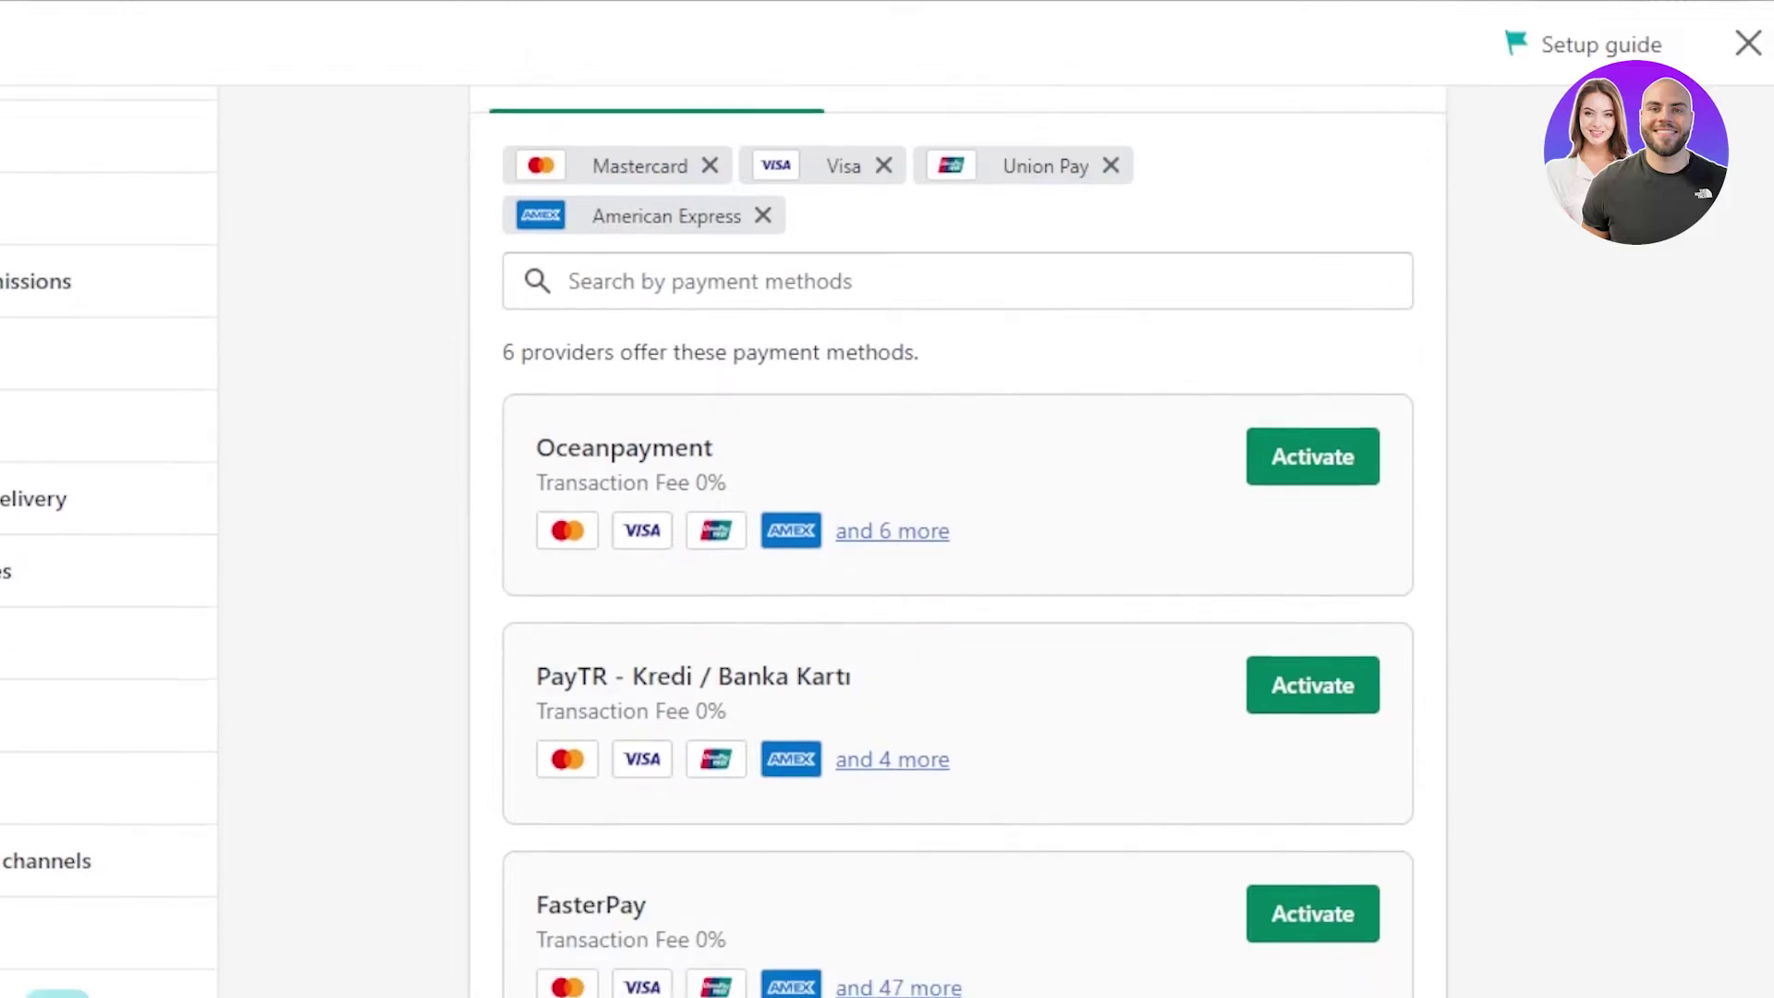
pyautogui.scroll(-3, 958, 554)
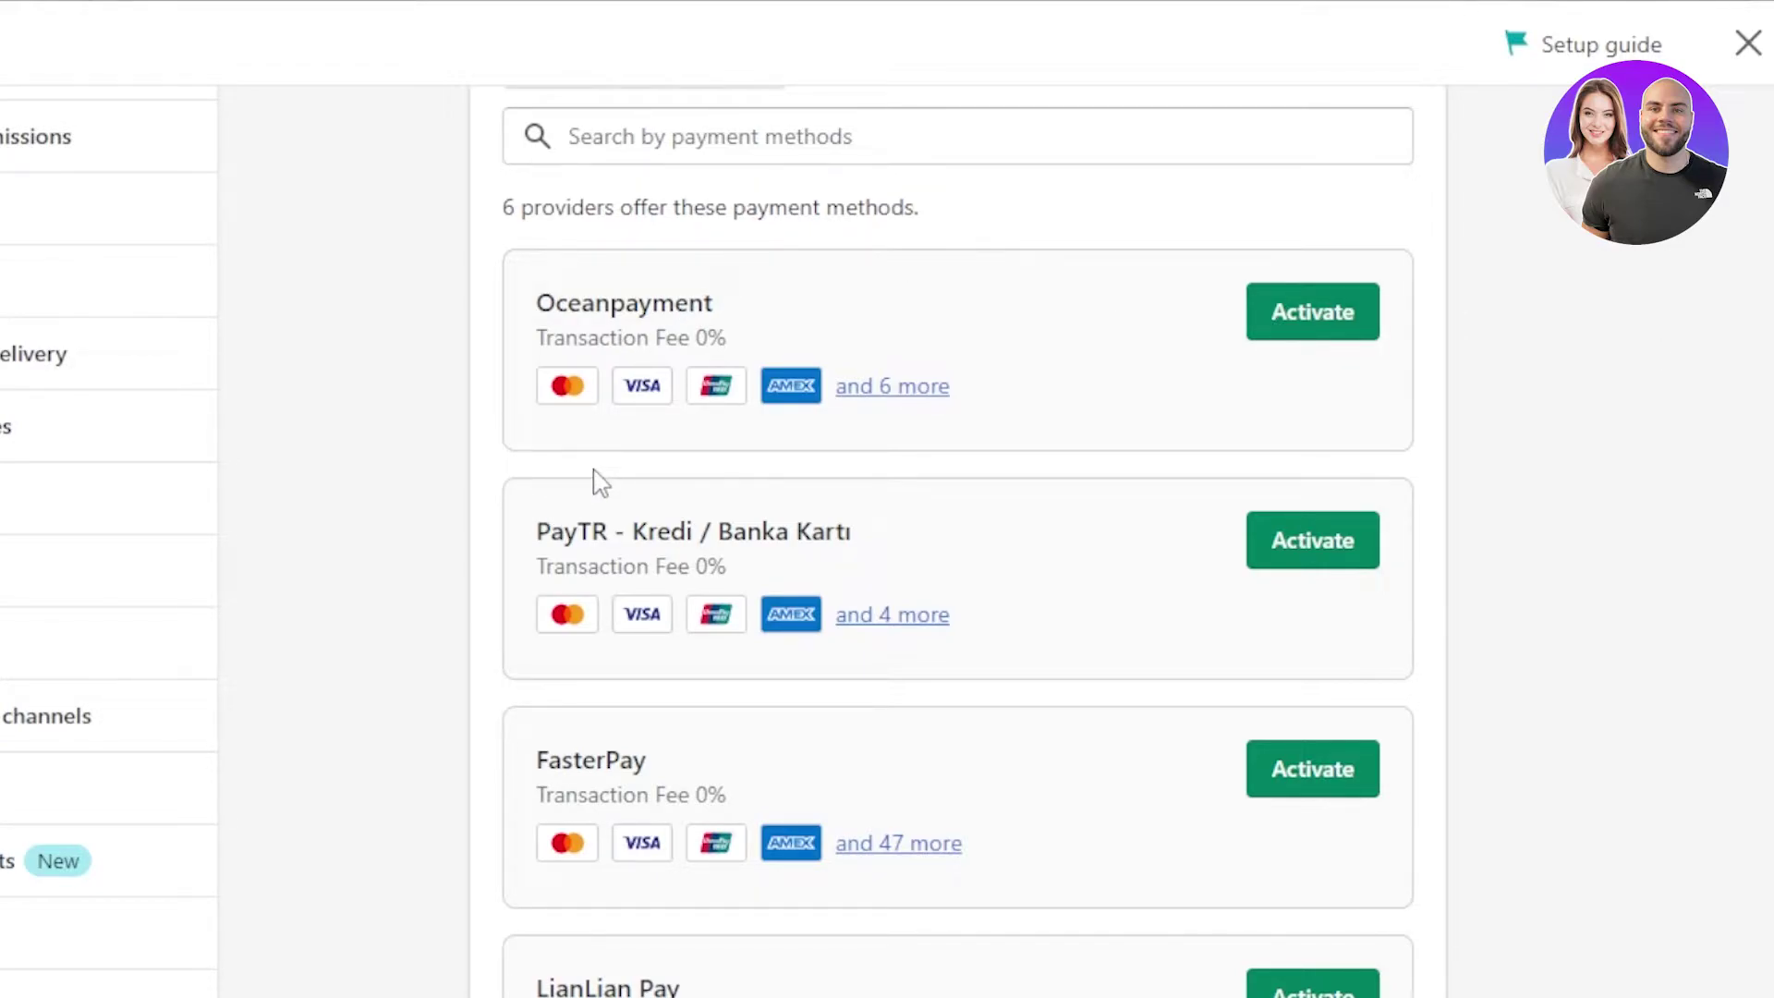
pyautogui.scroll(-8, 957, 540)
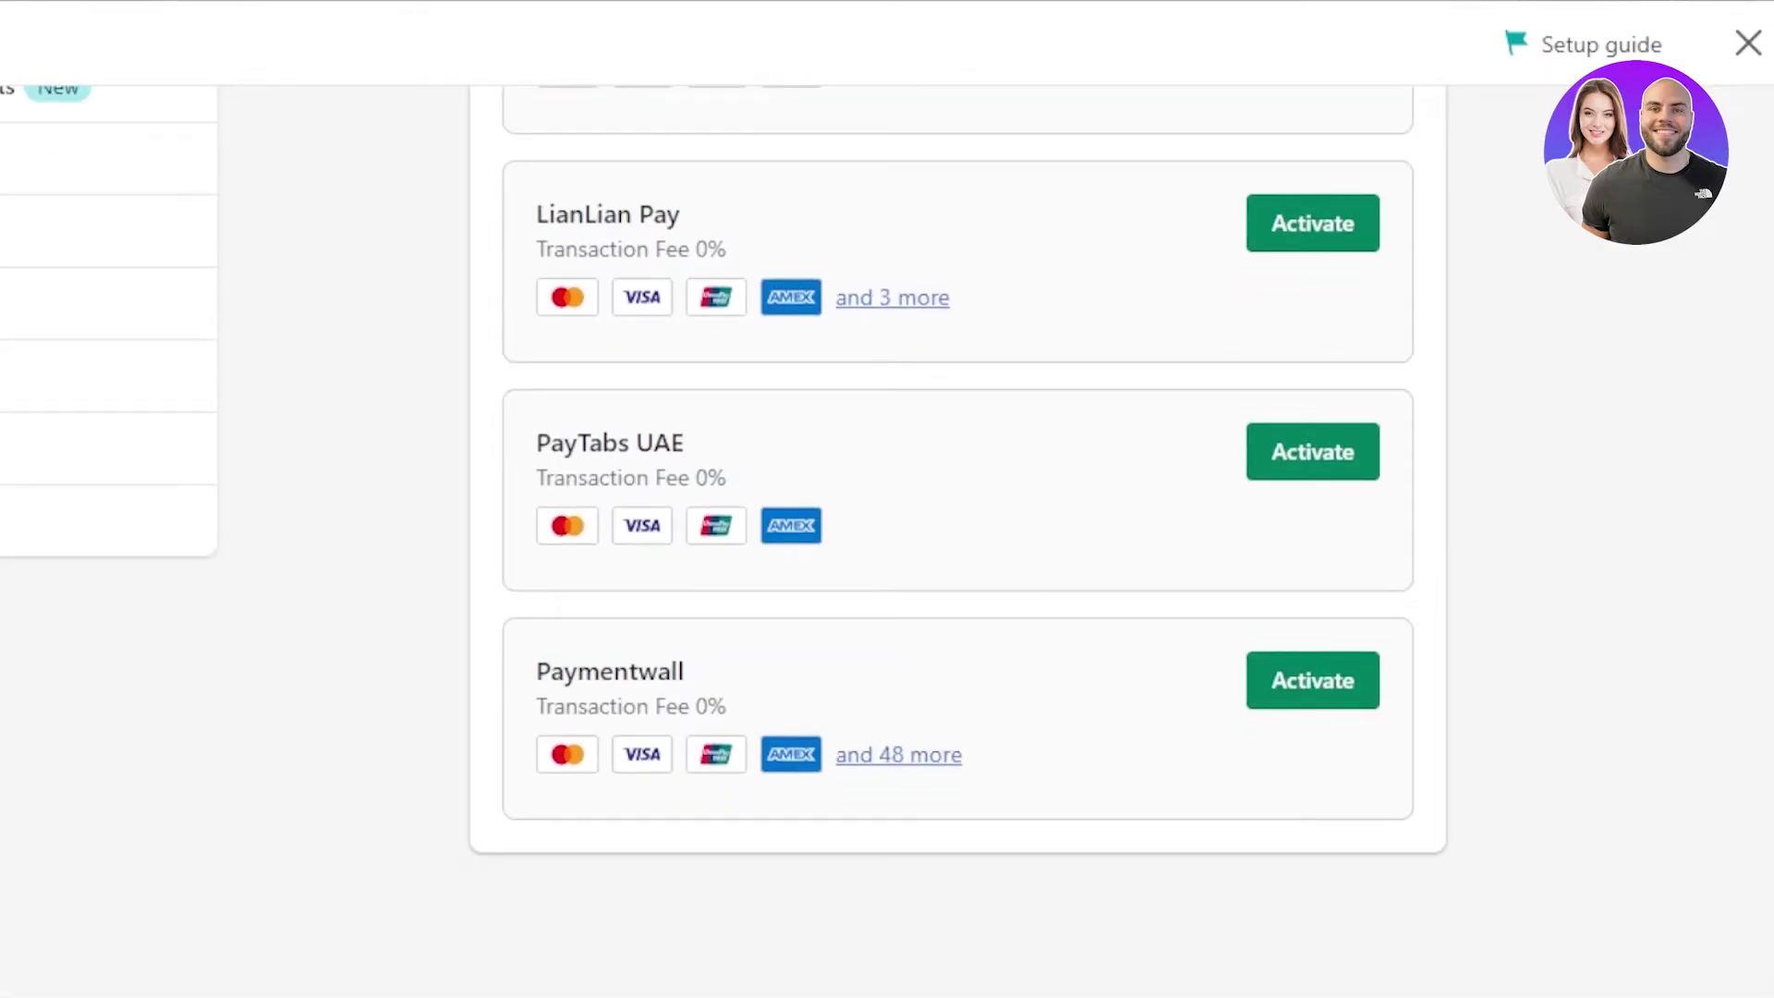
pyautogui.scroll(12, 957, 540)
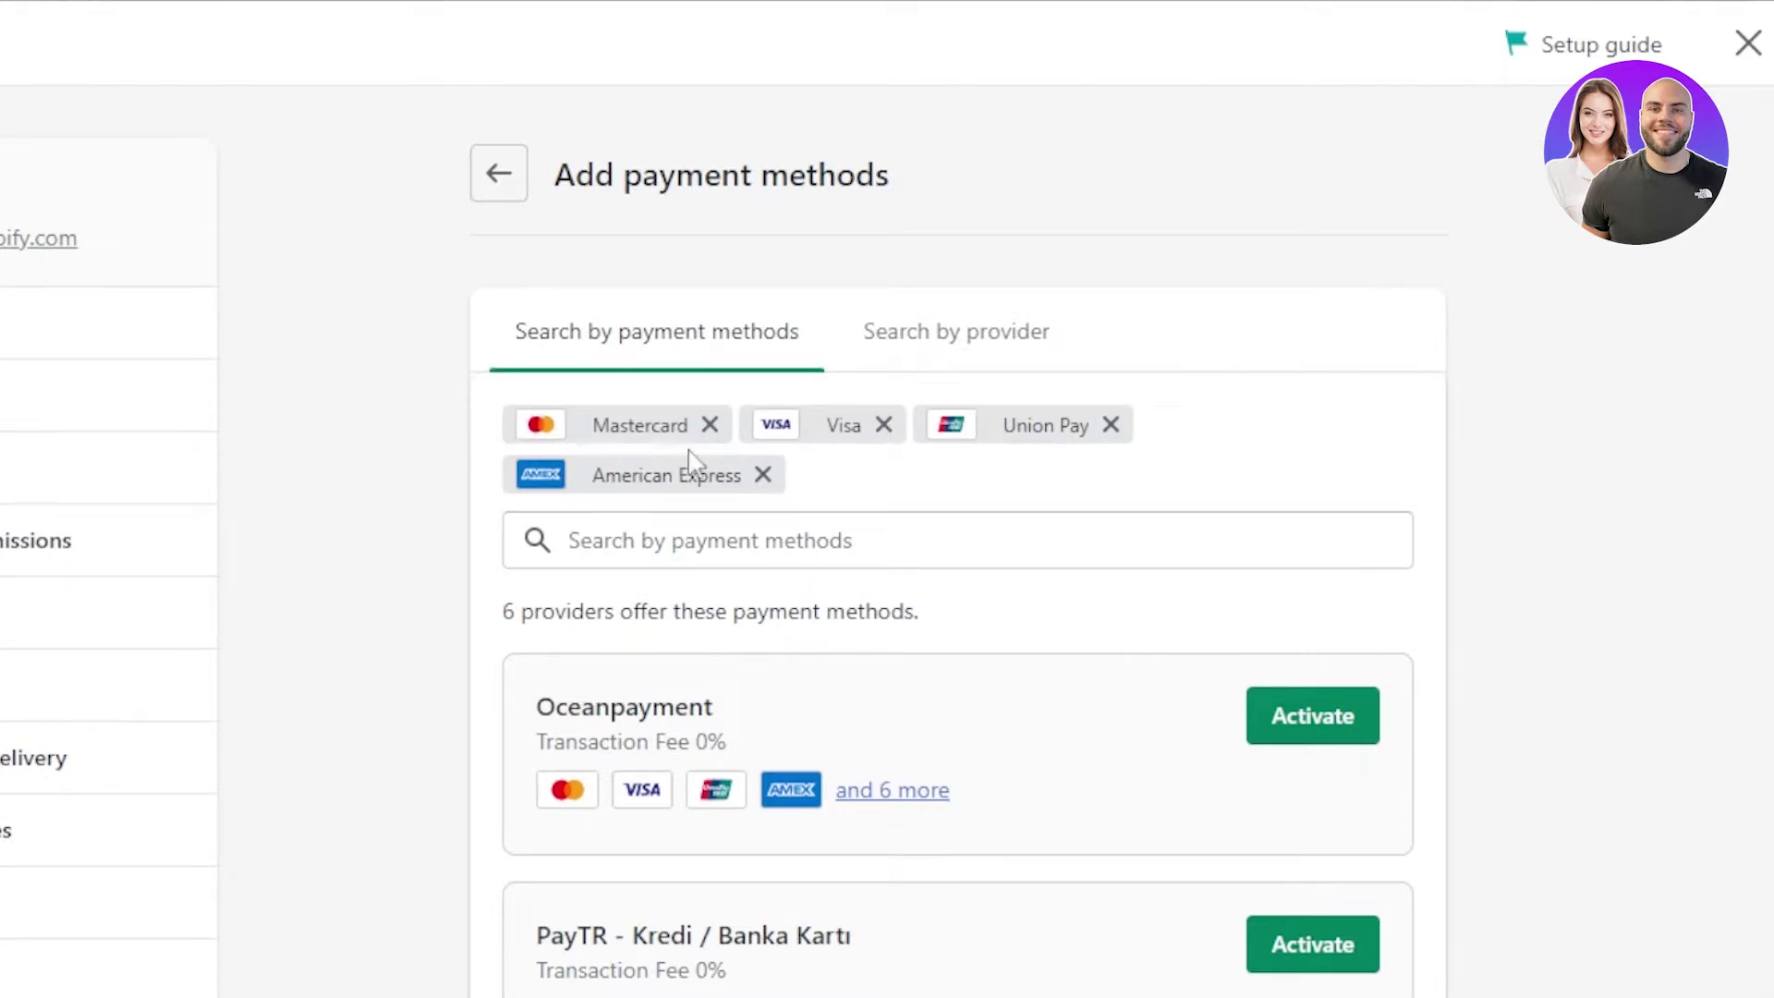
# Step: Remove American Express, Union Pay and Visa from the payment method search and review the providers offering Mastercard
pyautogui.click(763, 475)
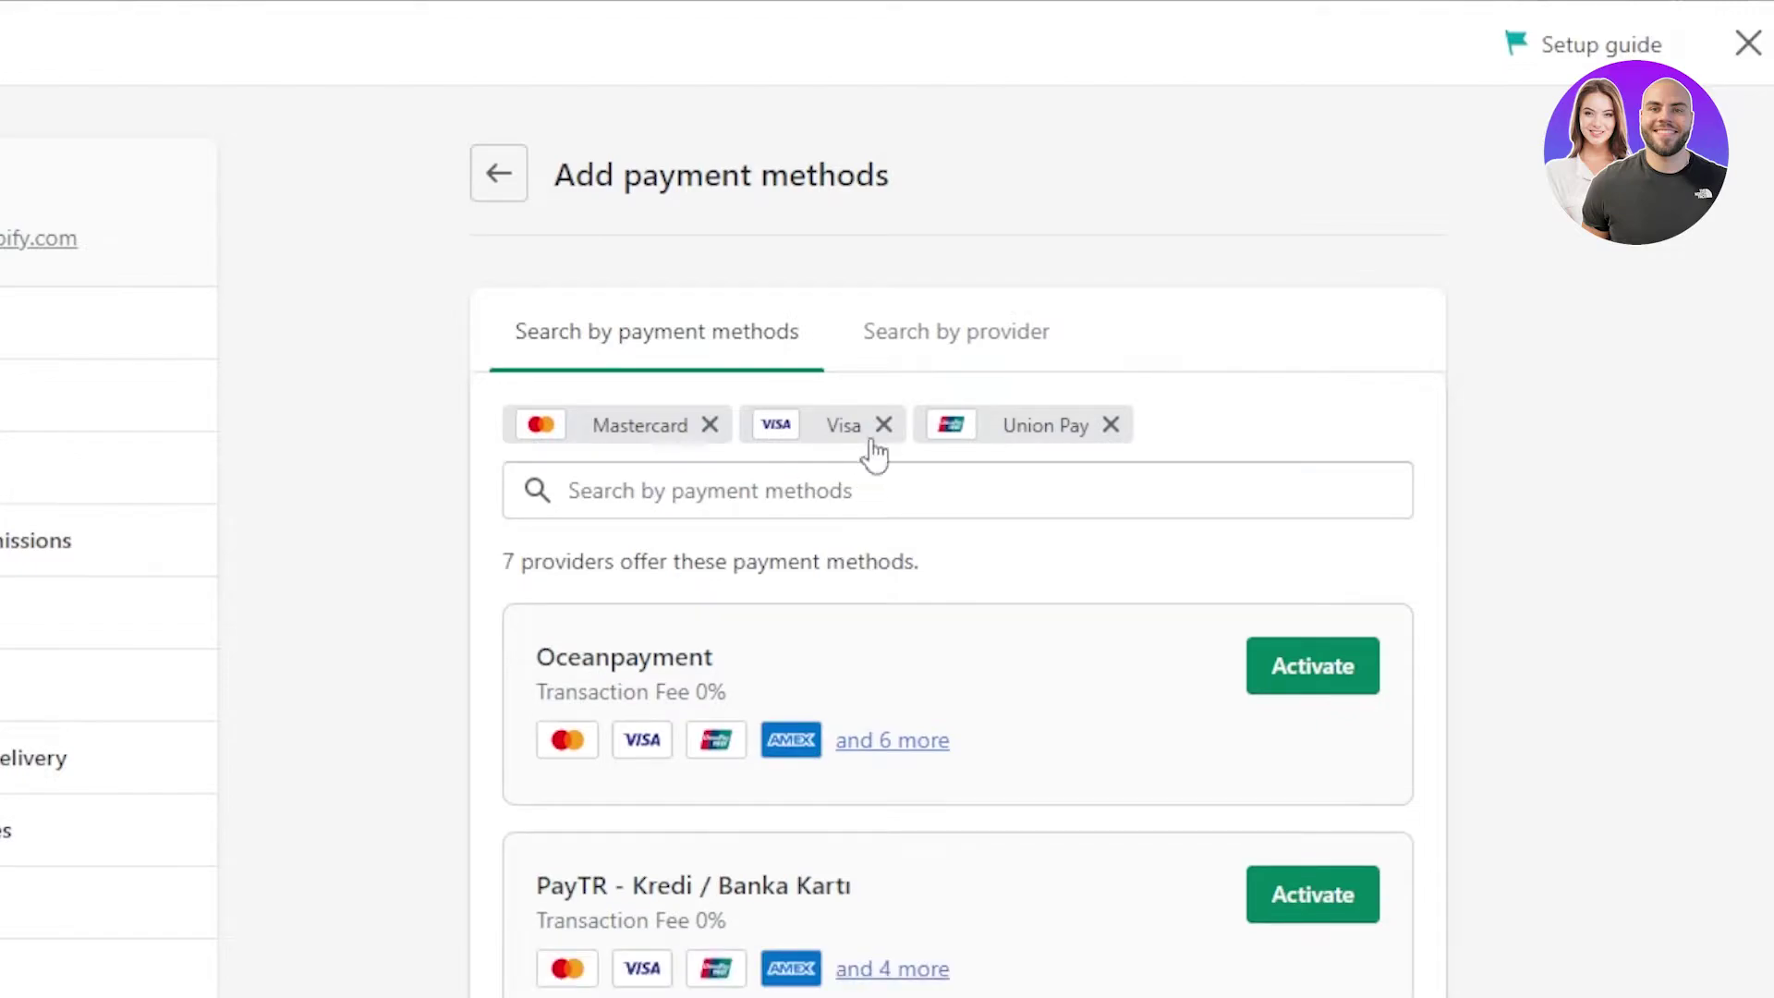
pyautogui.click(1111, 425)
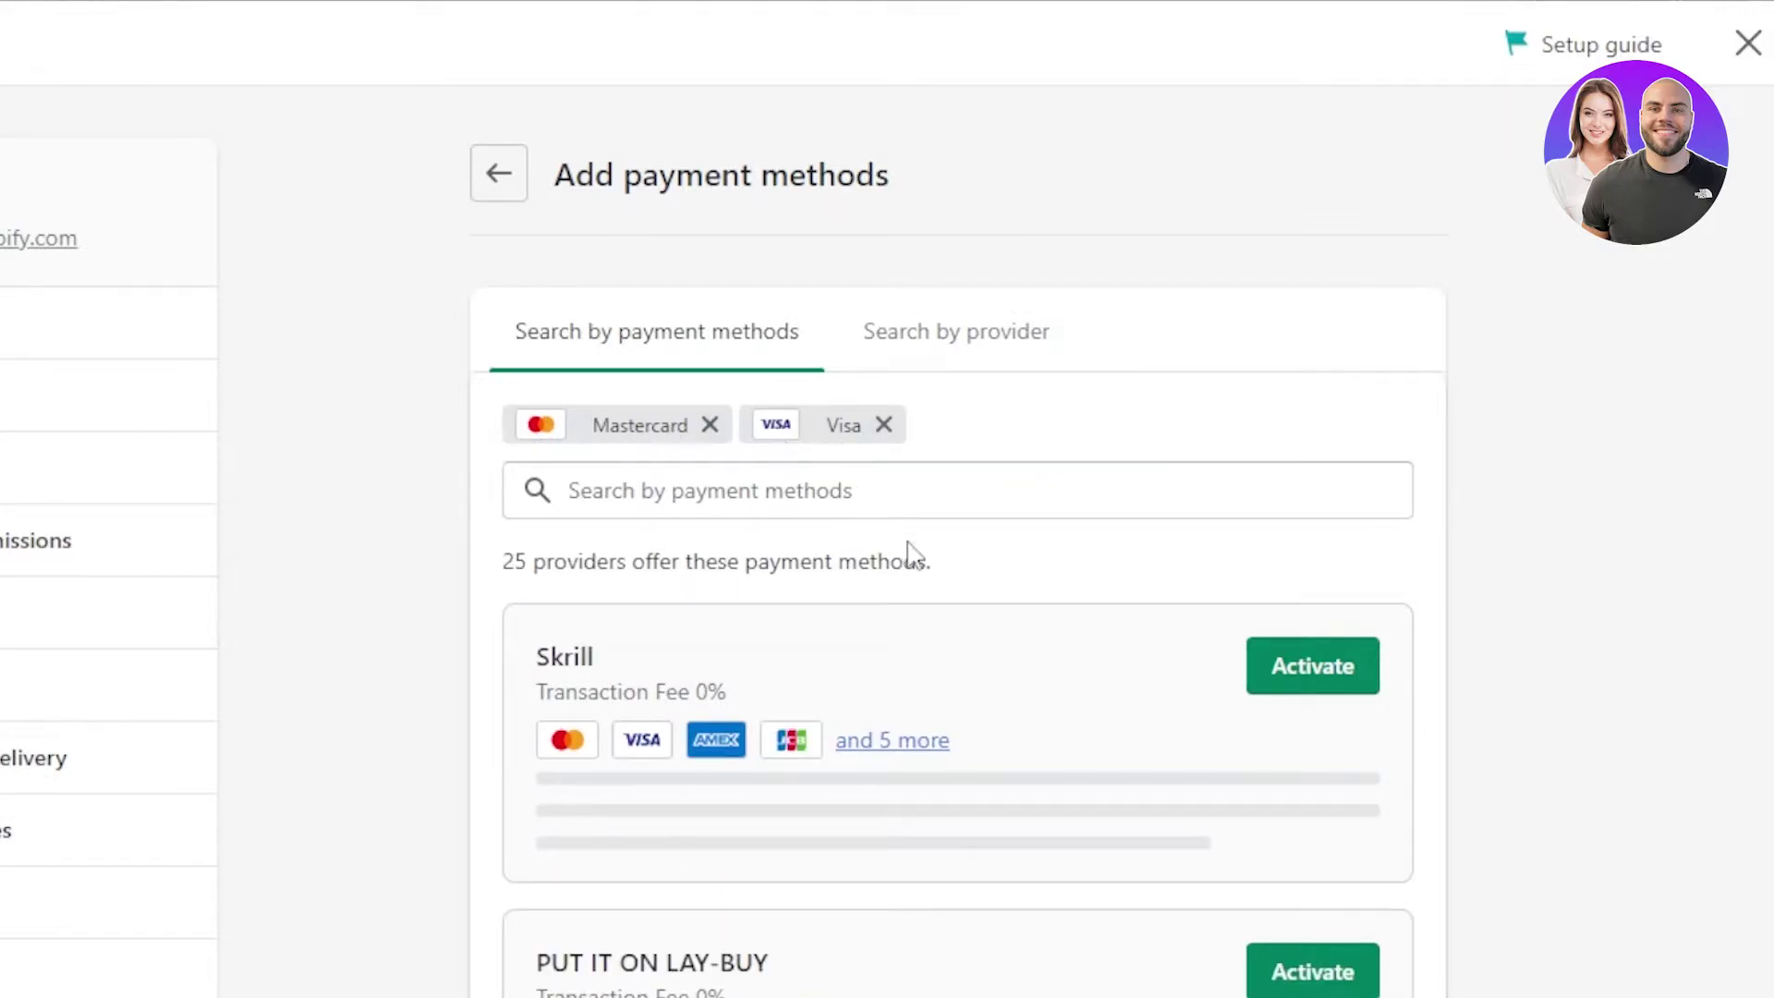
pyautogui.click(886, 426)
pyautogui.click(674, 481)
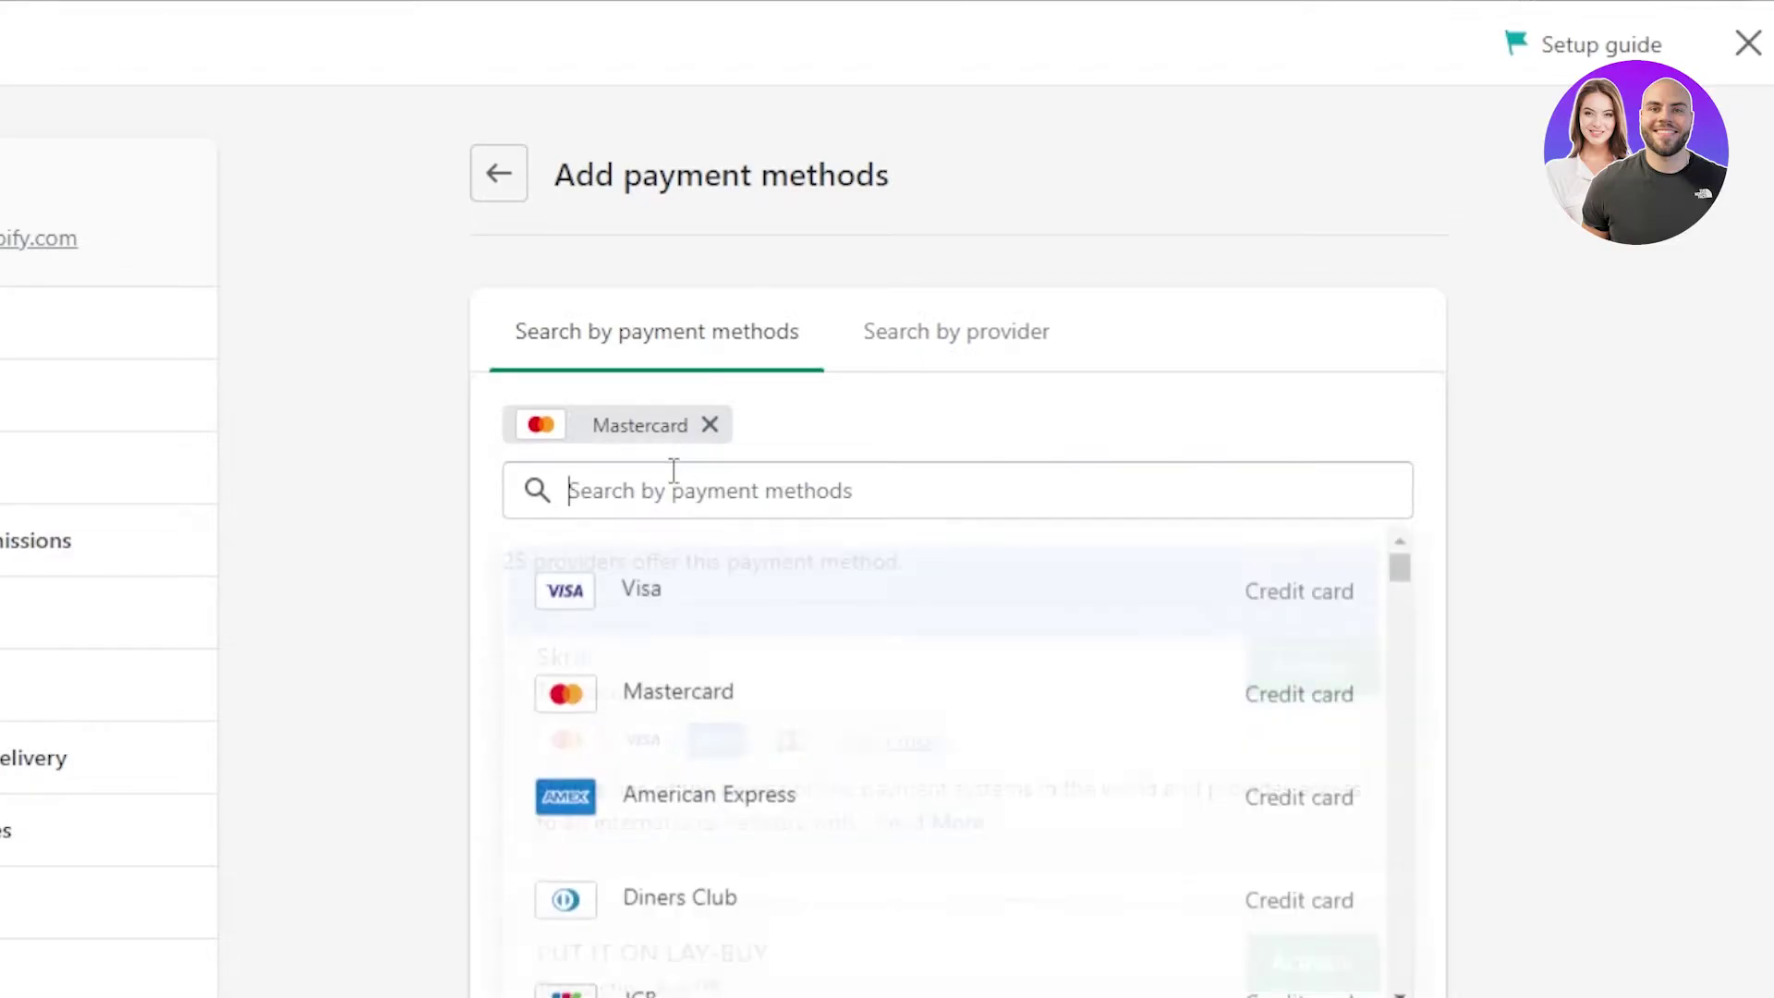
pyautogui.scroll(-20, 958, 499)
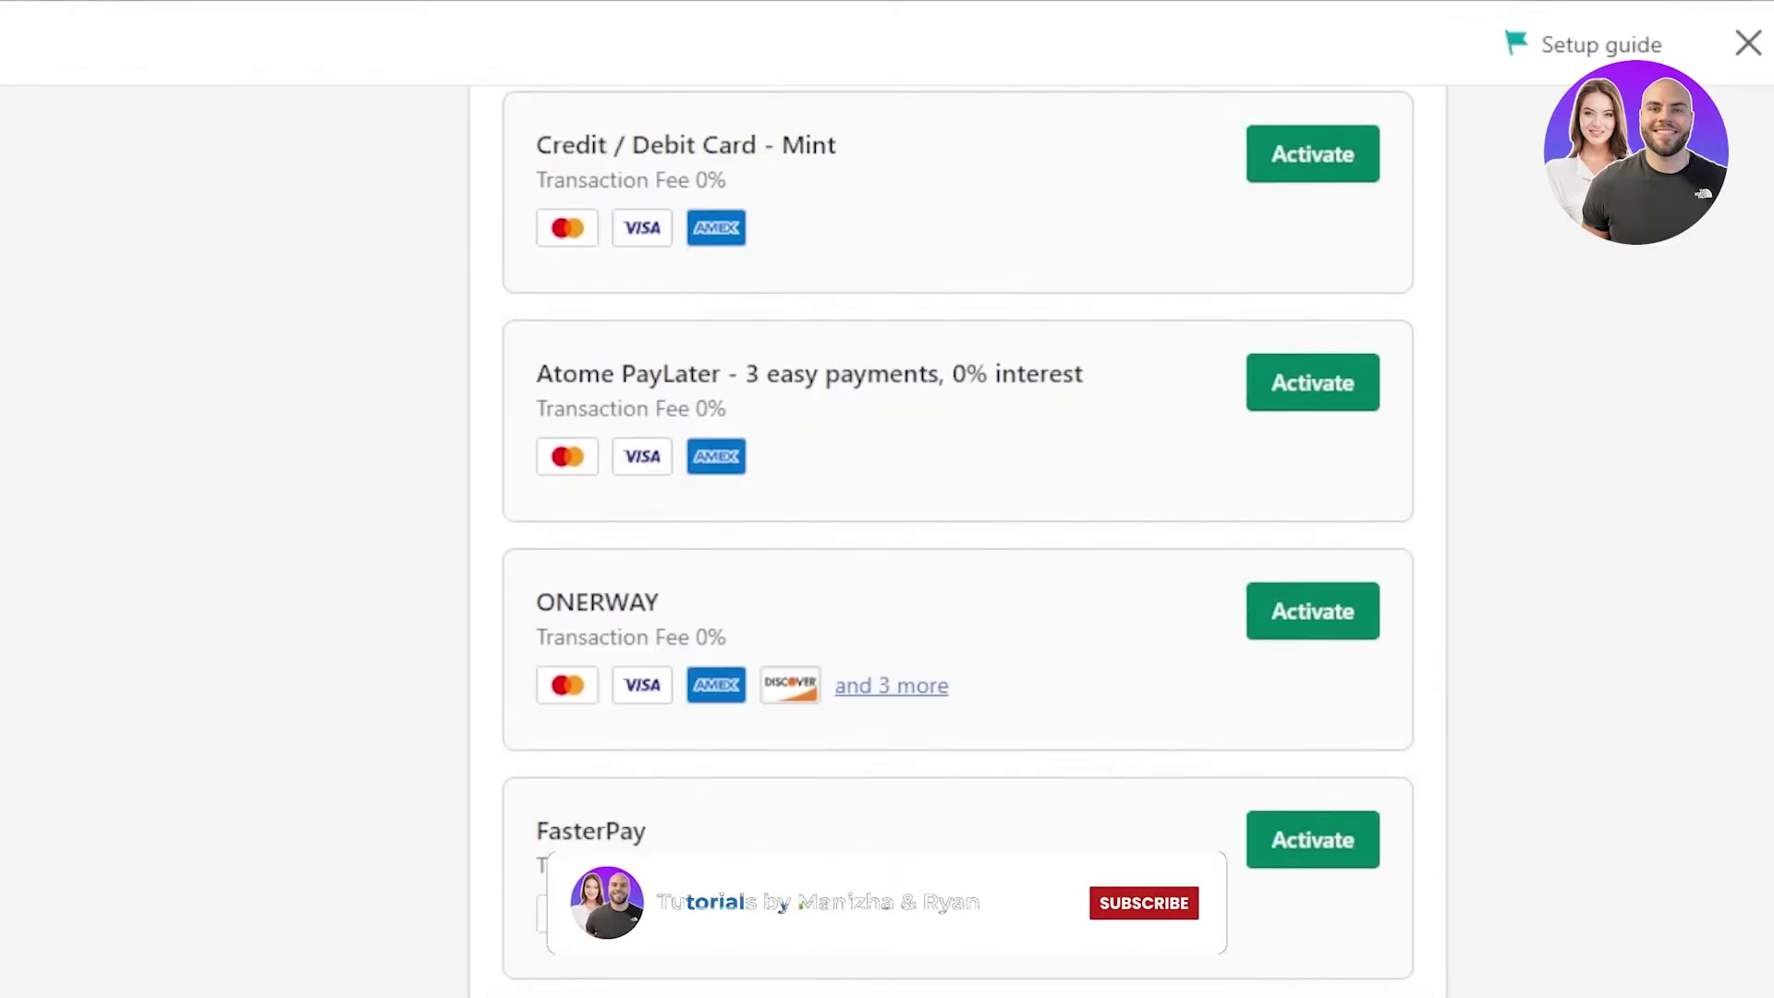
pyautogui.scroll(20, 377, 434)
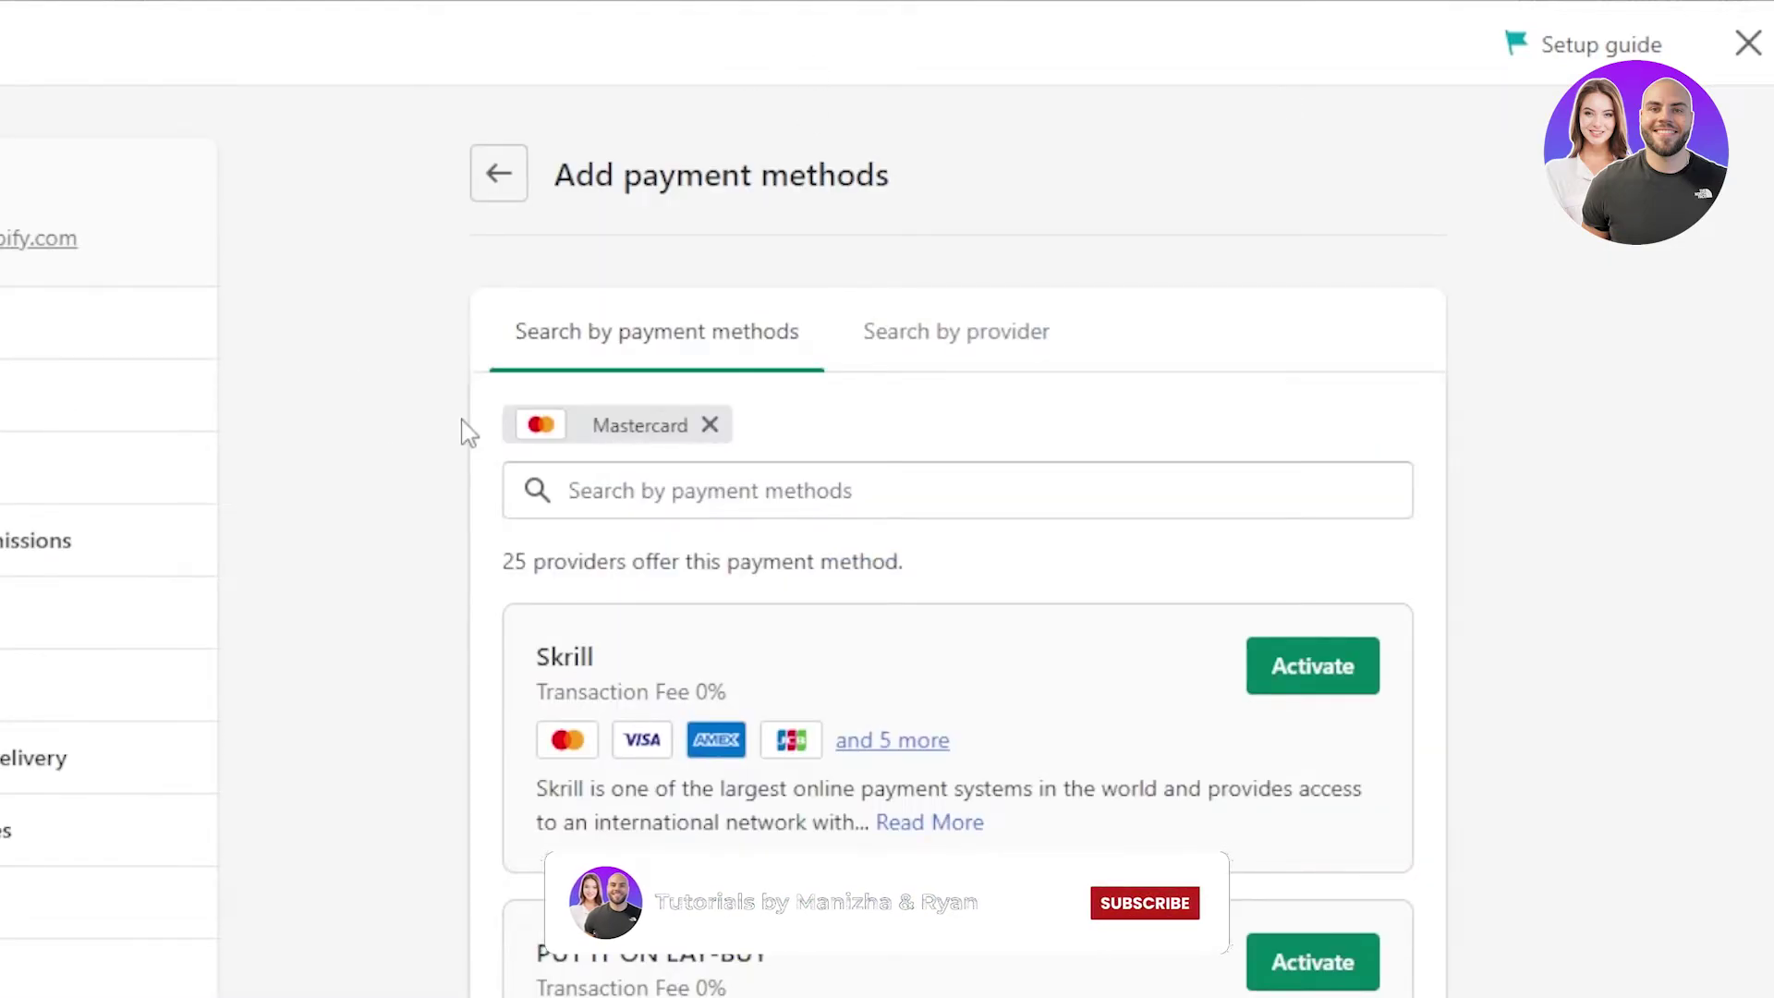
# Step: Return to the payment settings and open the list of third-party payment providers
pyautogui.click(499, 174)
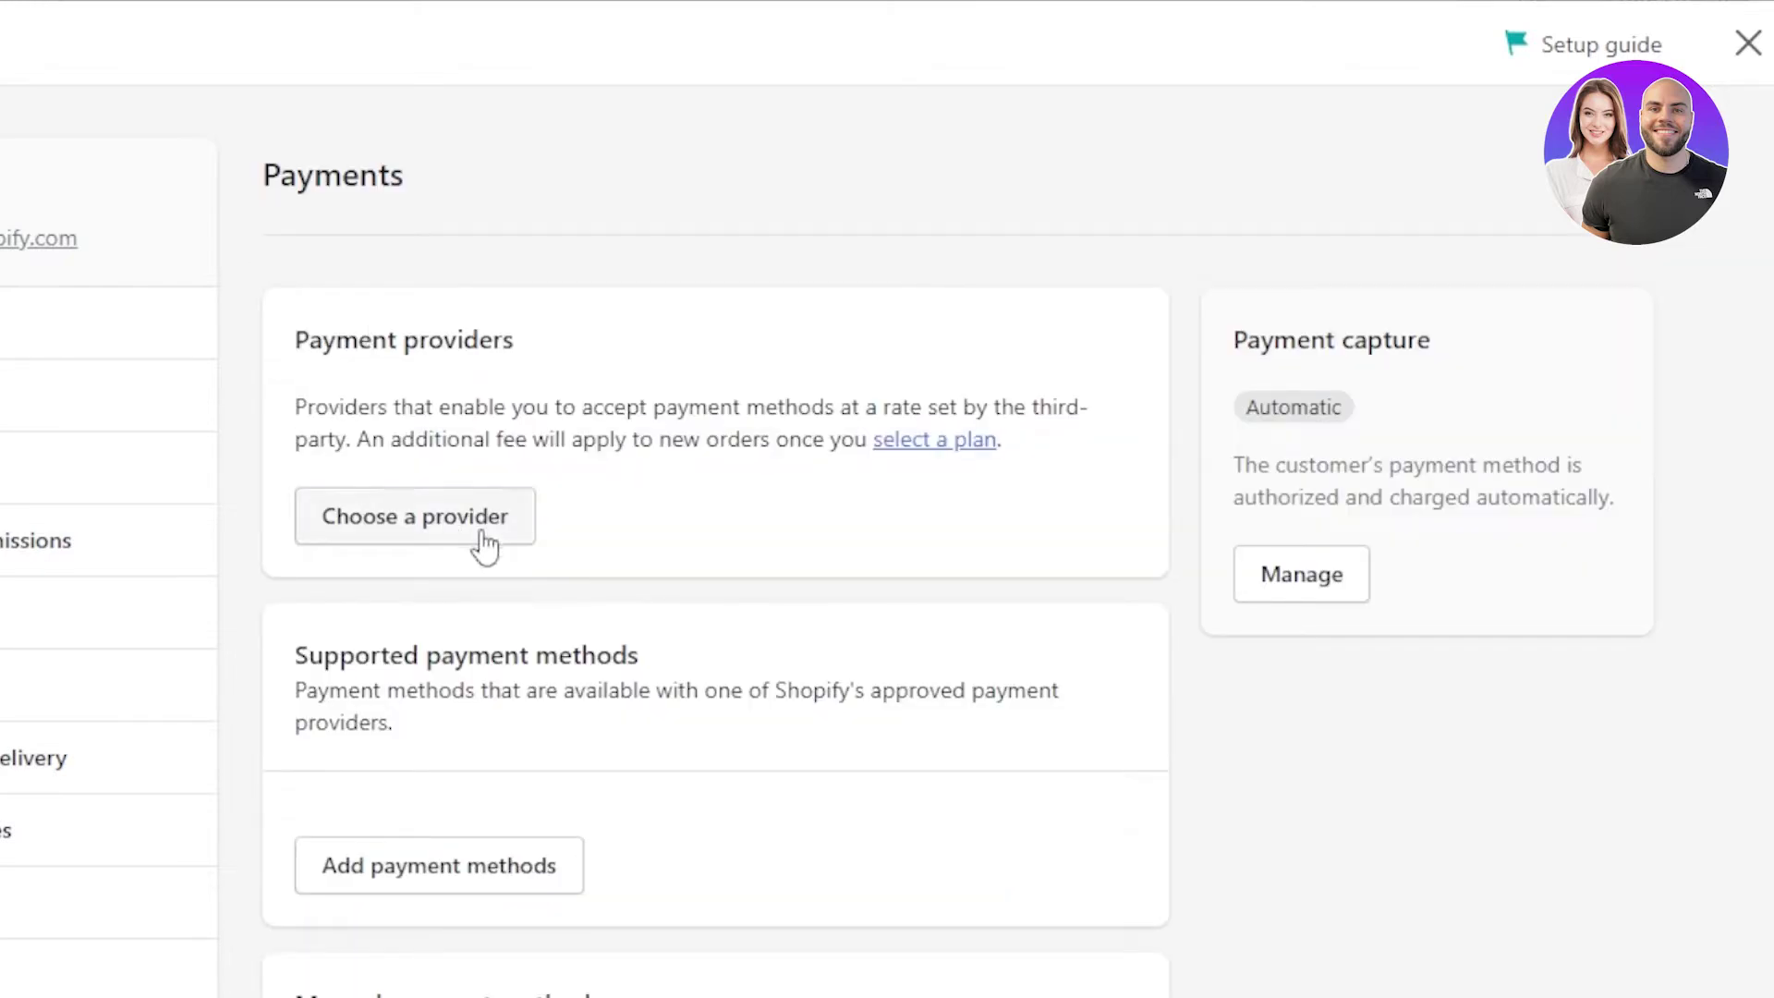
pyautogui.click(442, 527)
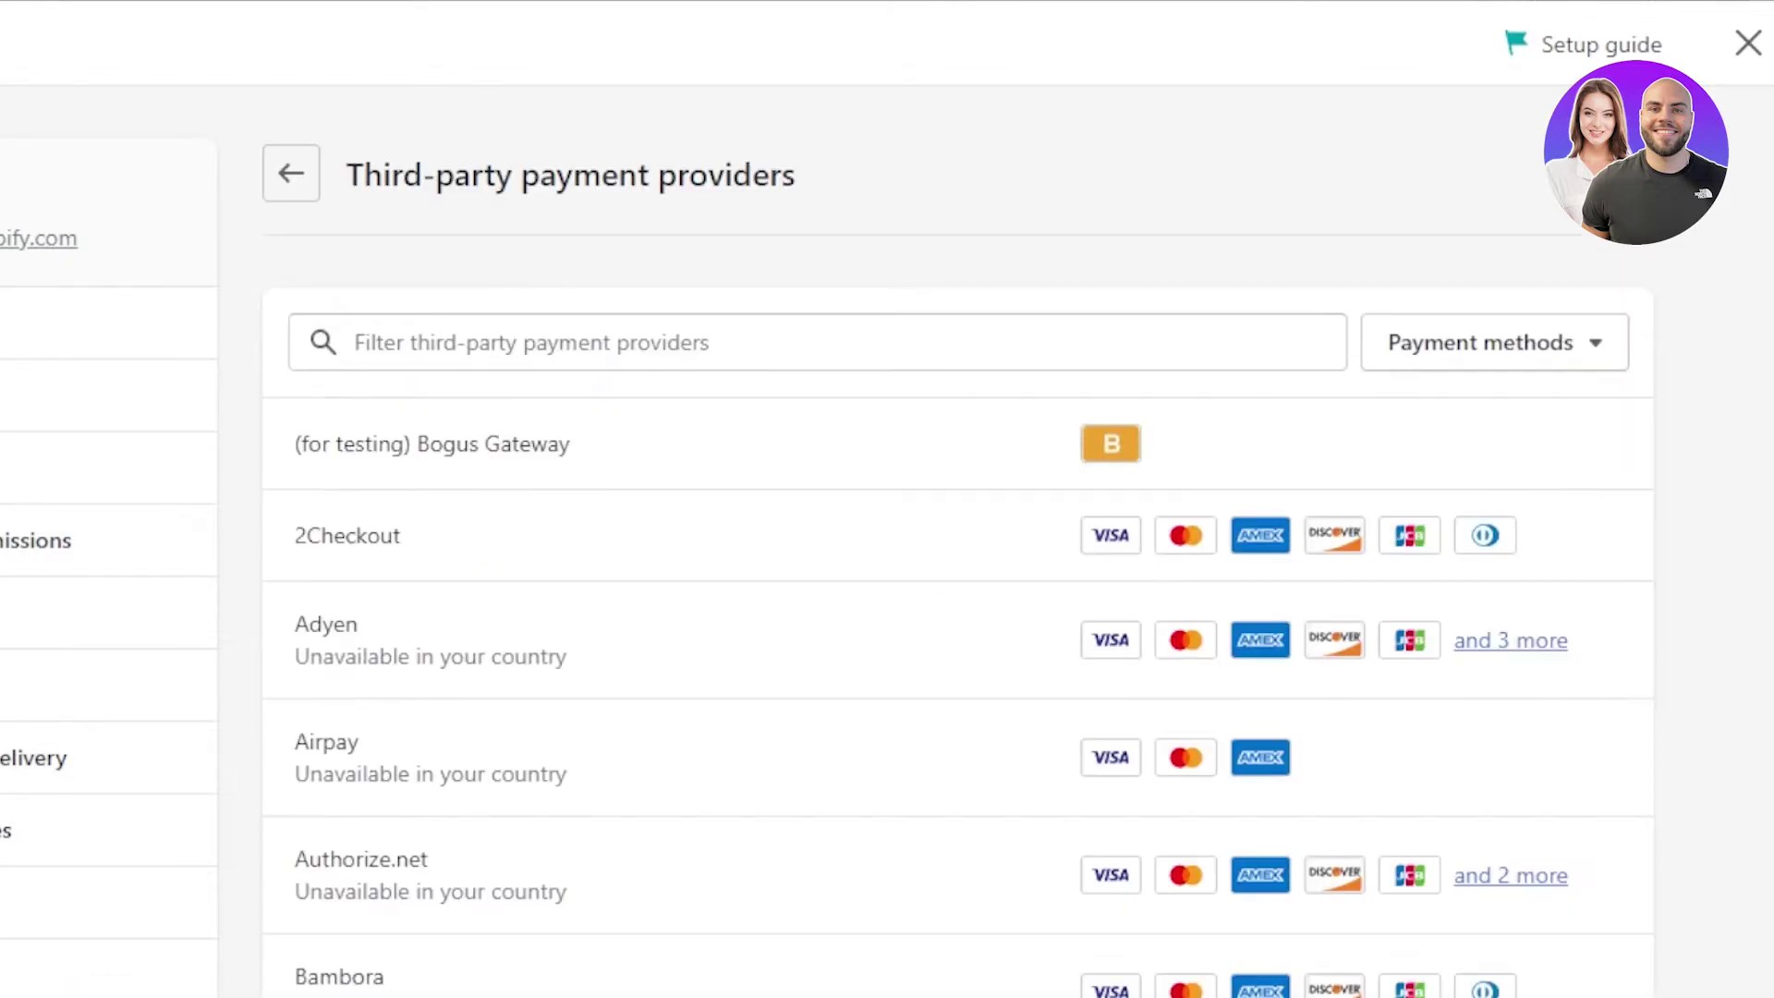
# Step: Filter the third-party payment providers by Visa, Apple Pay and American Express and review the matching providers
pyautogui.scroll(-1, 958, 573)
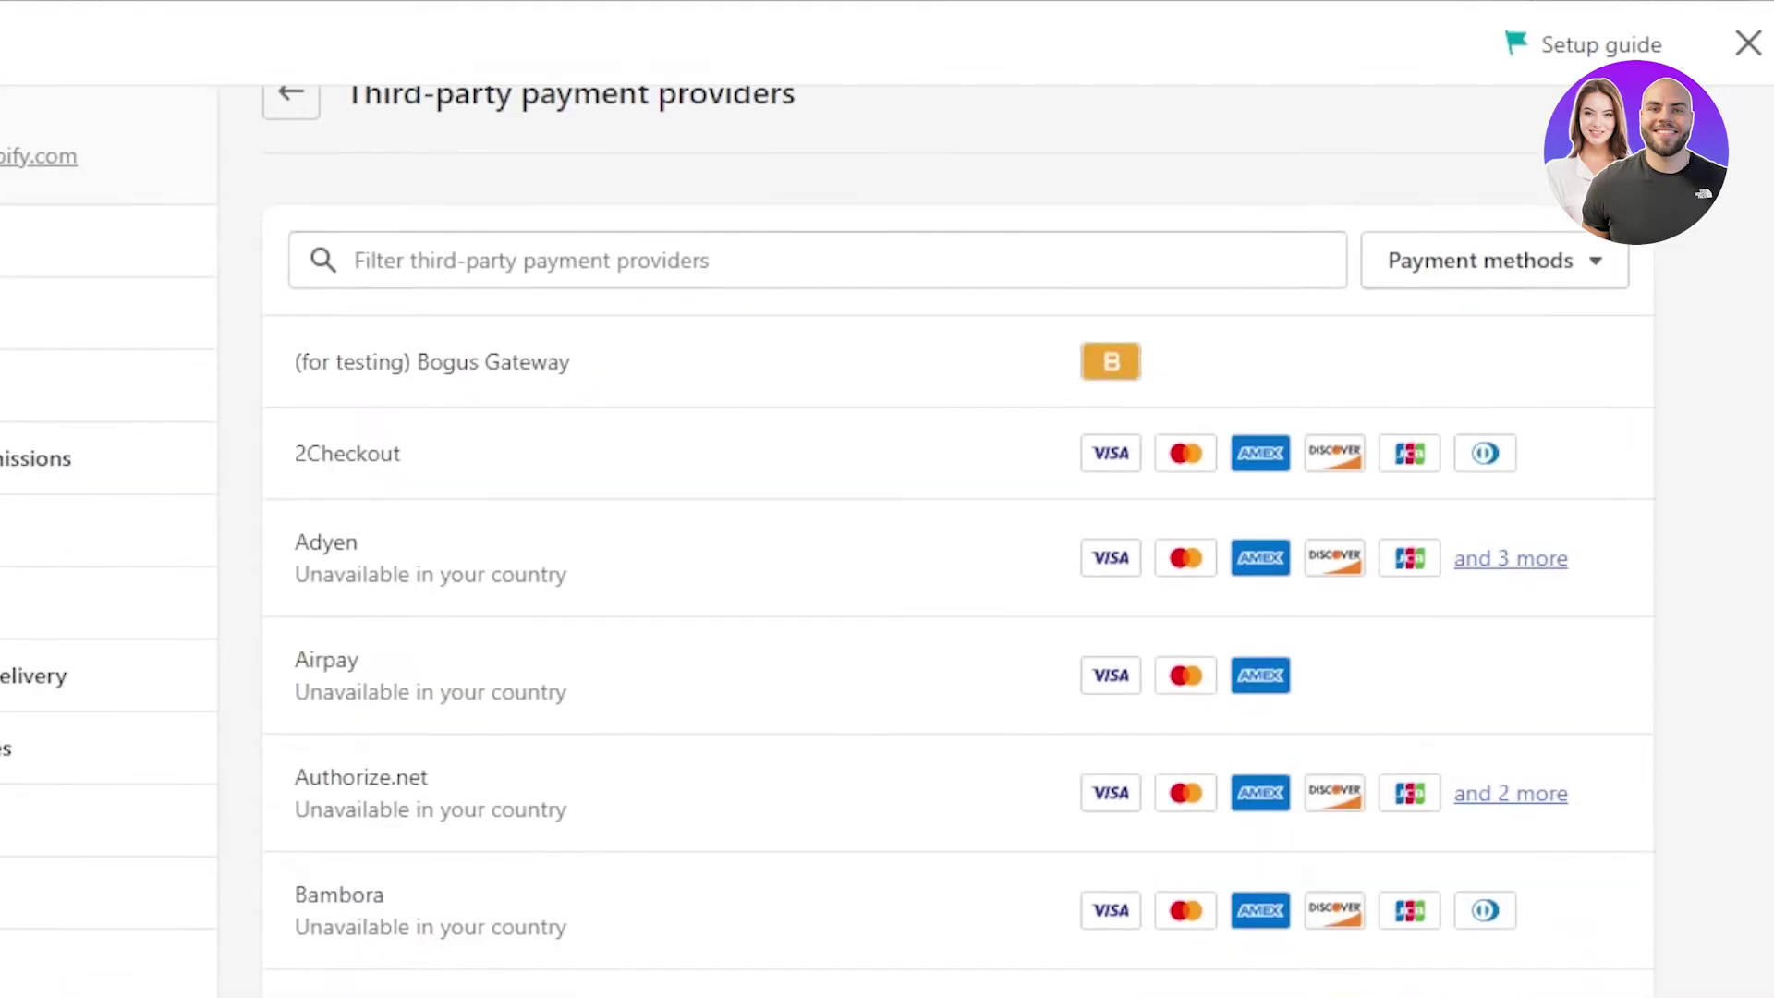
pyautogui.click(1525, 261)
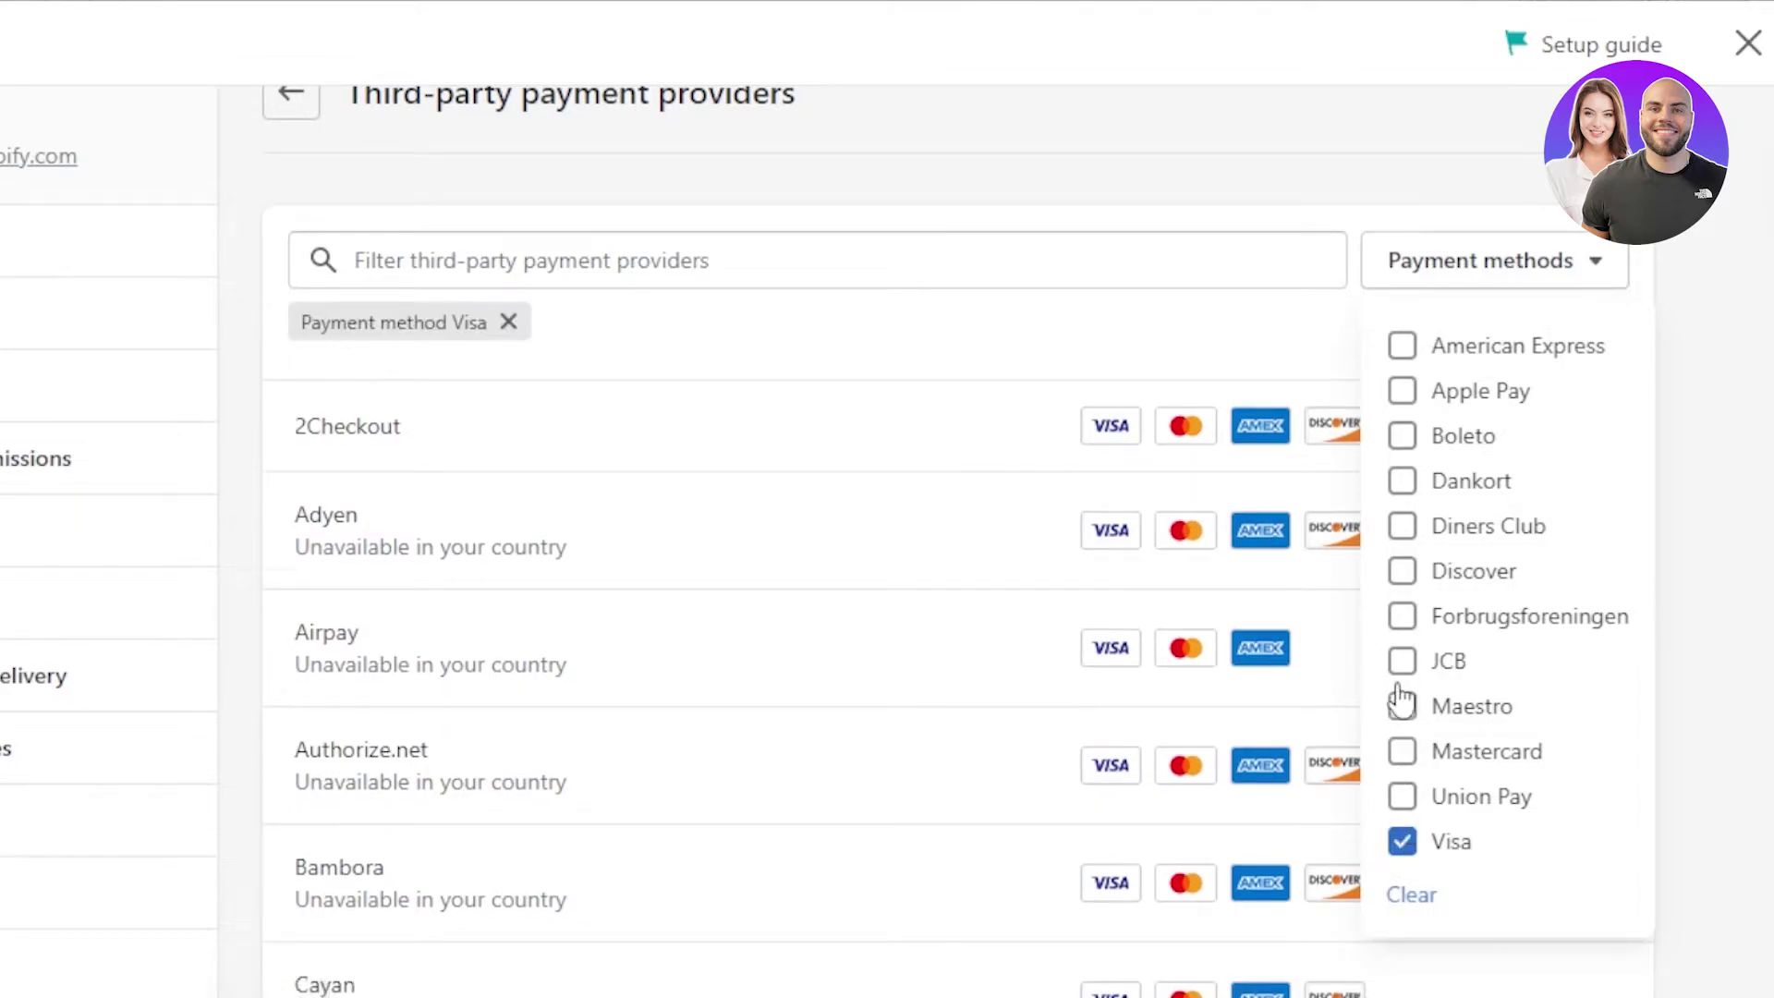
pyautogui.click(1400, 393)
pyautogui.click(1403, 346)
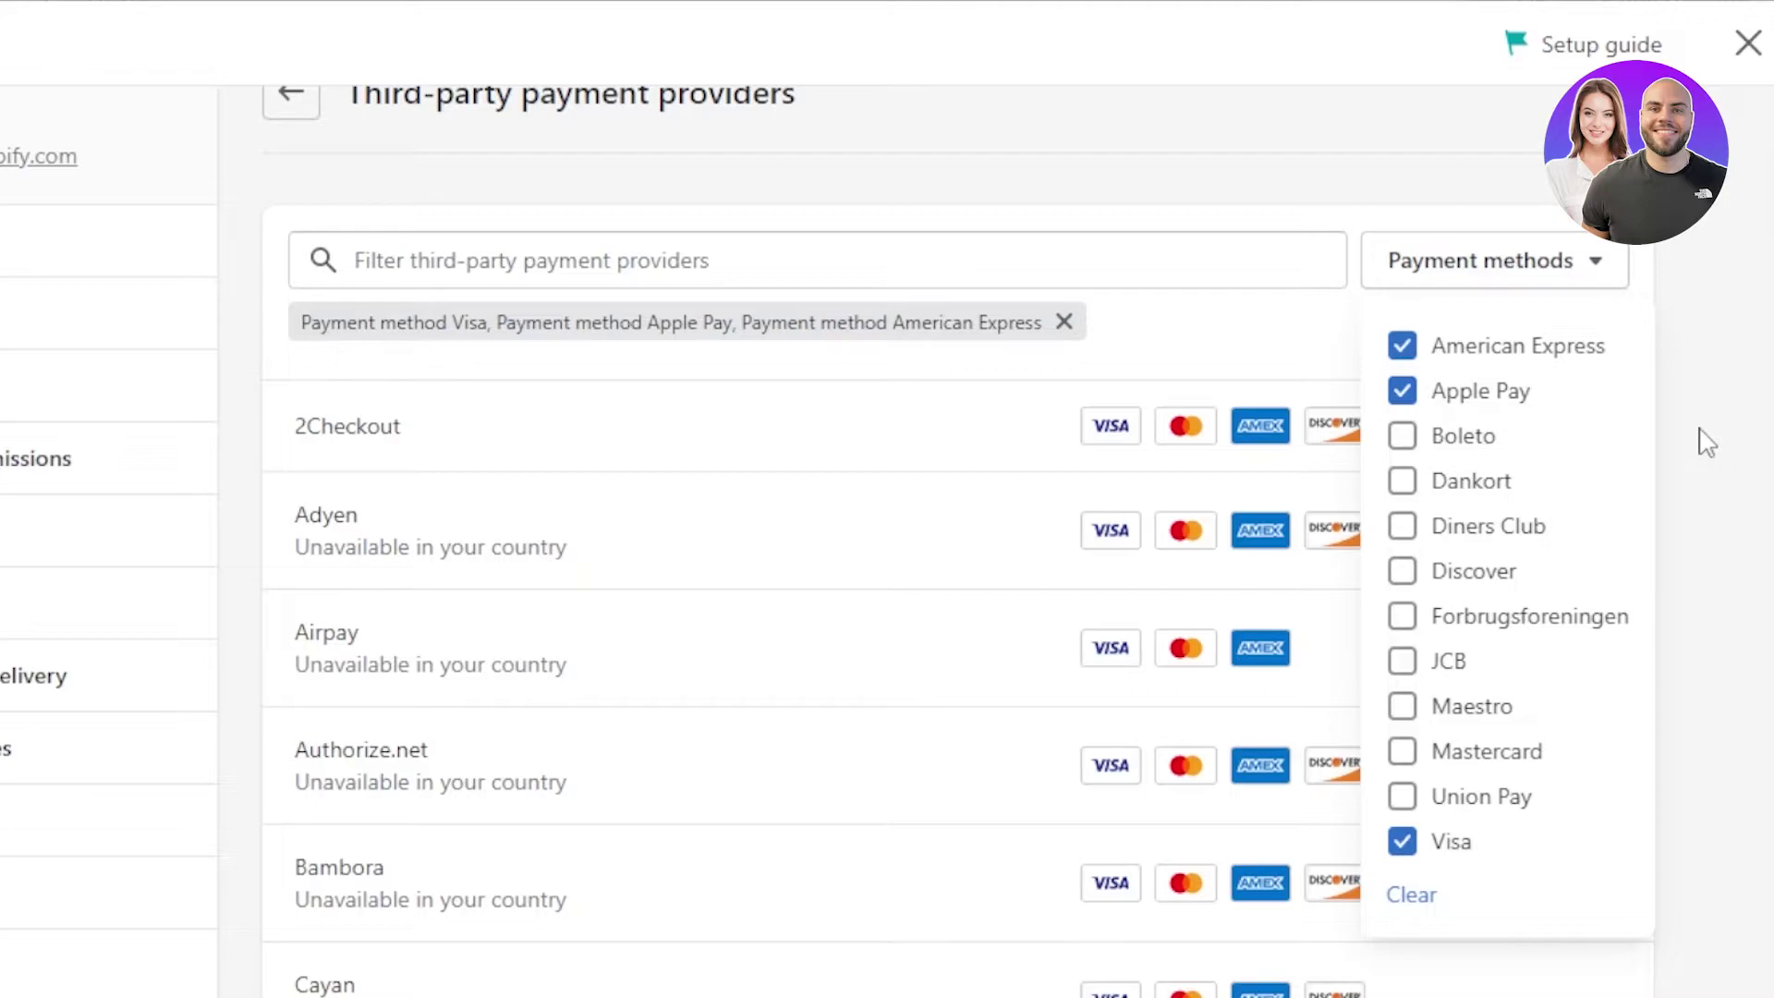
pyautogui.click(1753, 247)
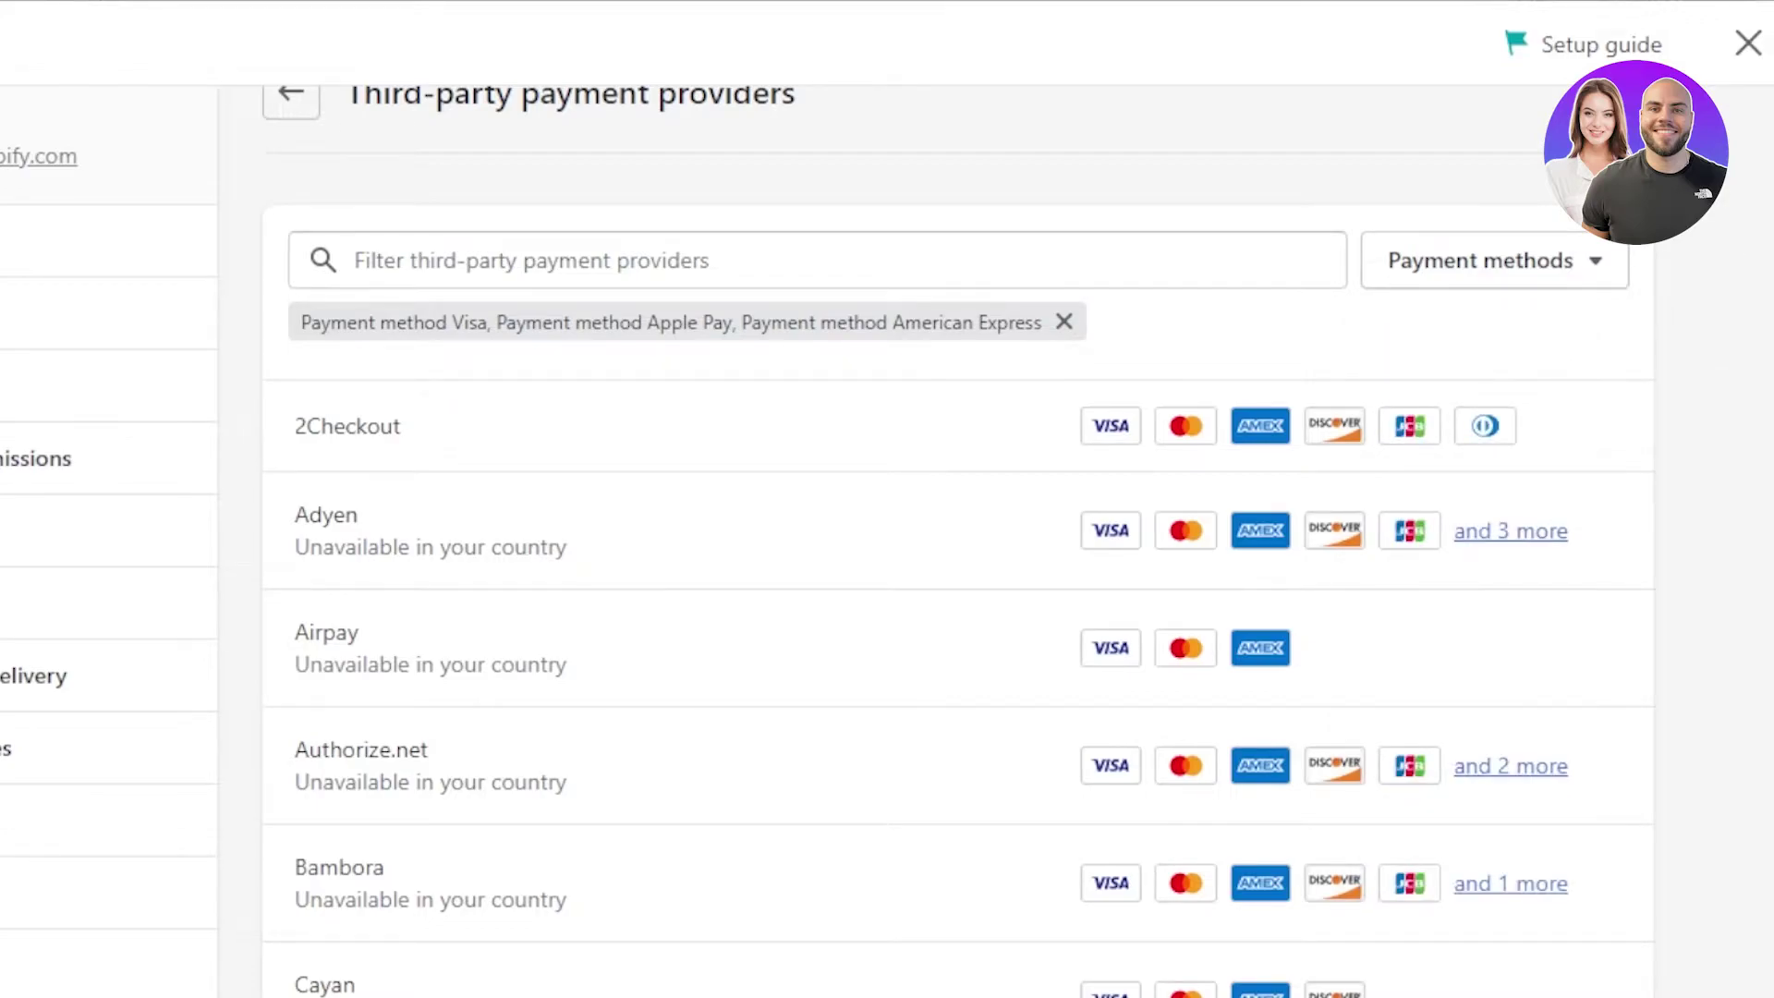
pyautogui.scroll(-20, 958, 545)
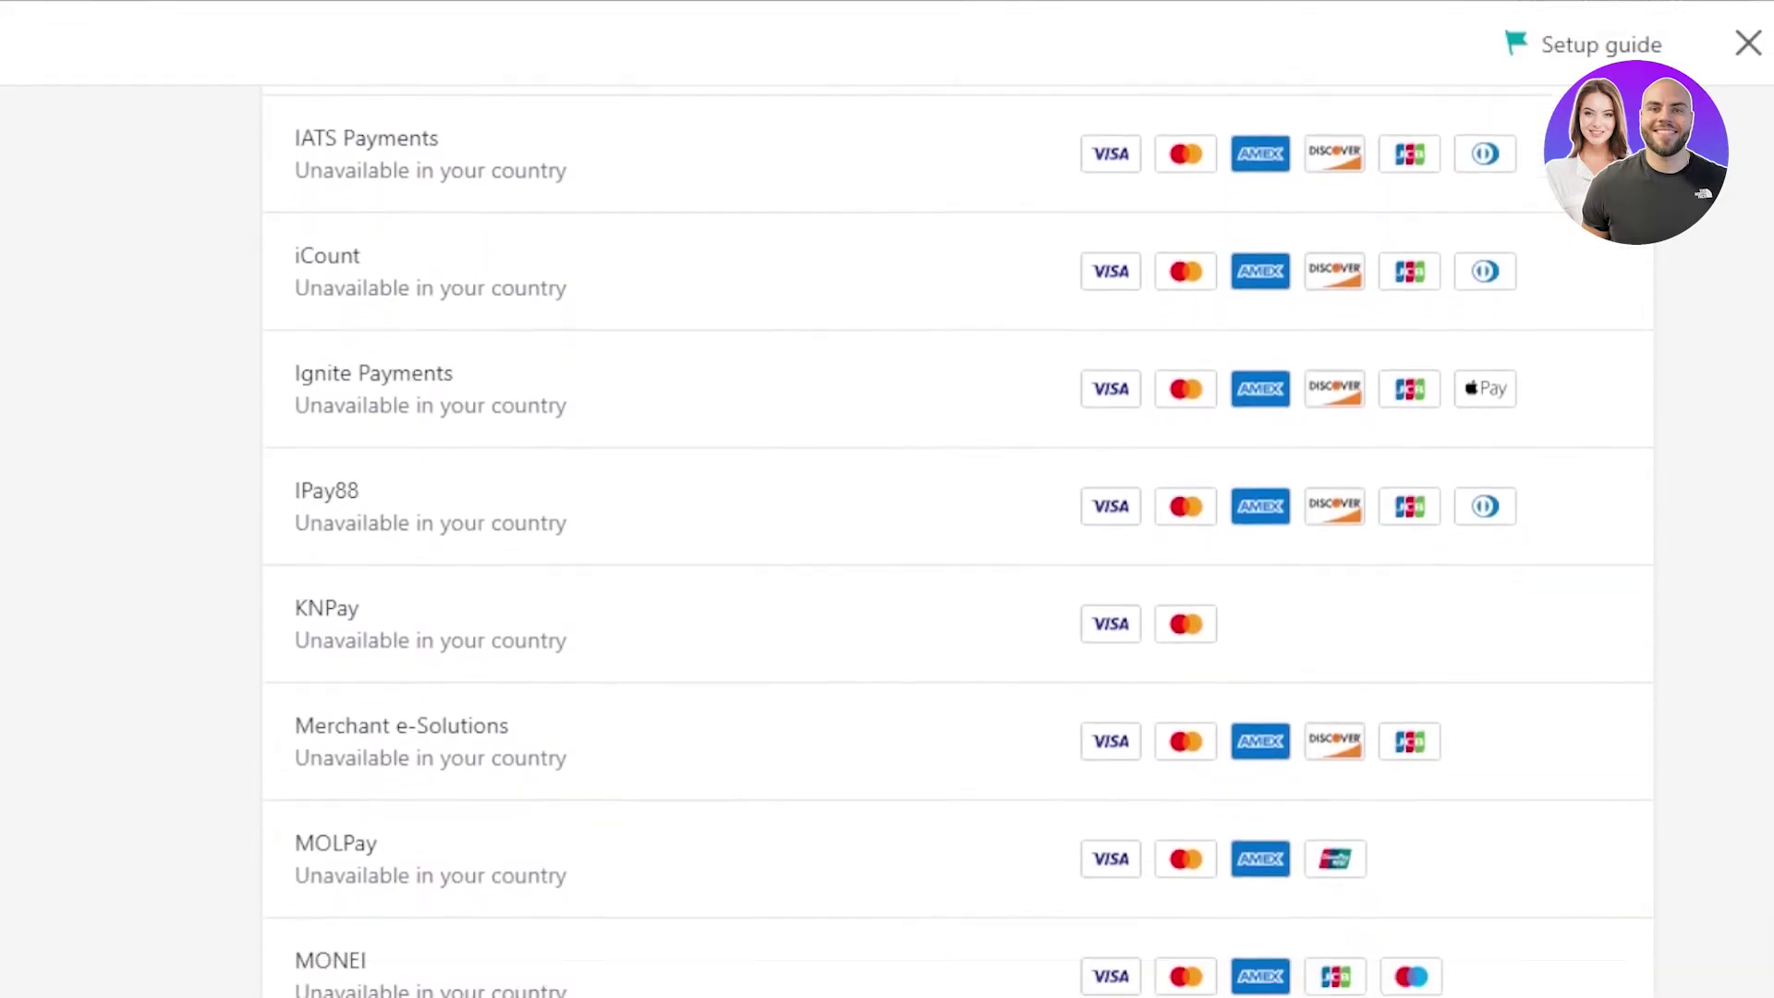
pyautogui.scroll(20, 957, 545)
pyautogui.scroll(-3, 958, 545)
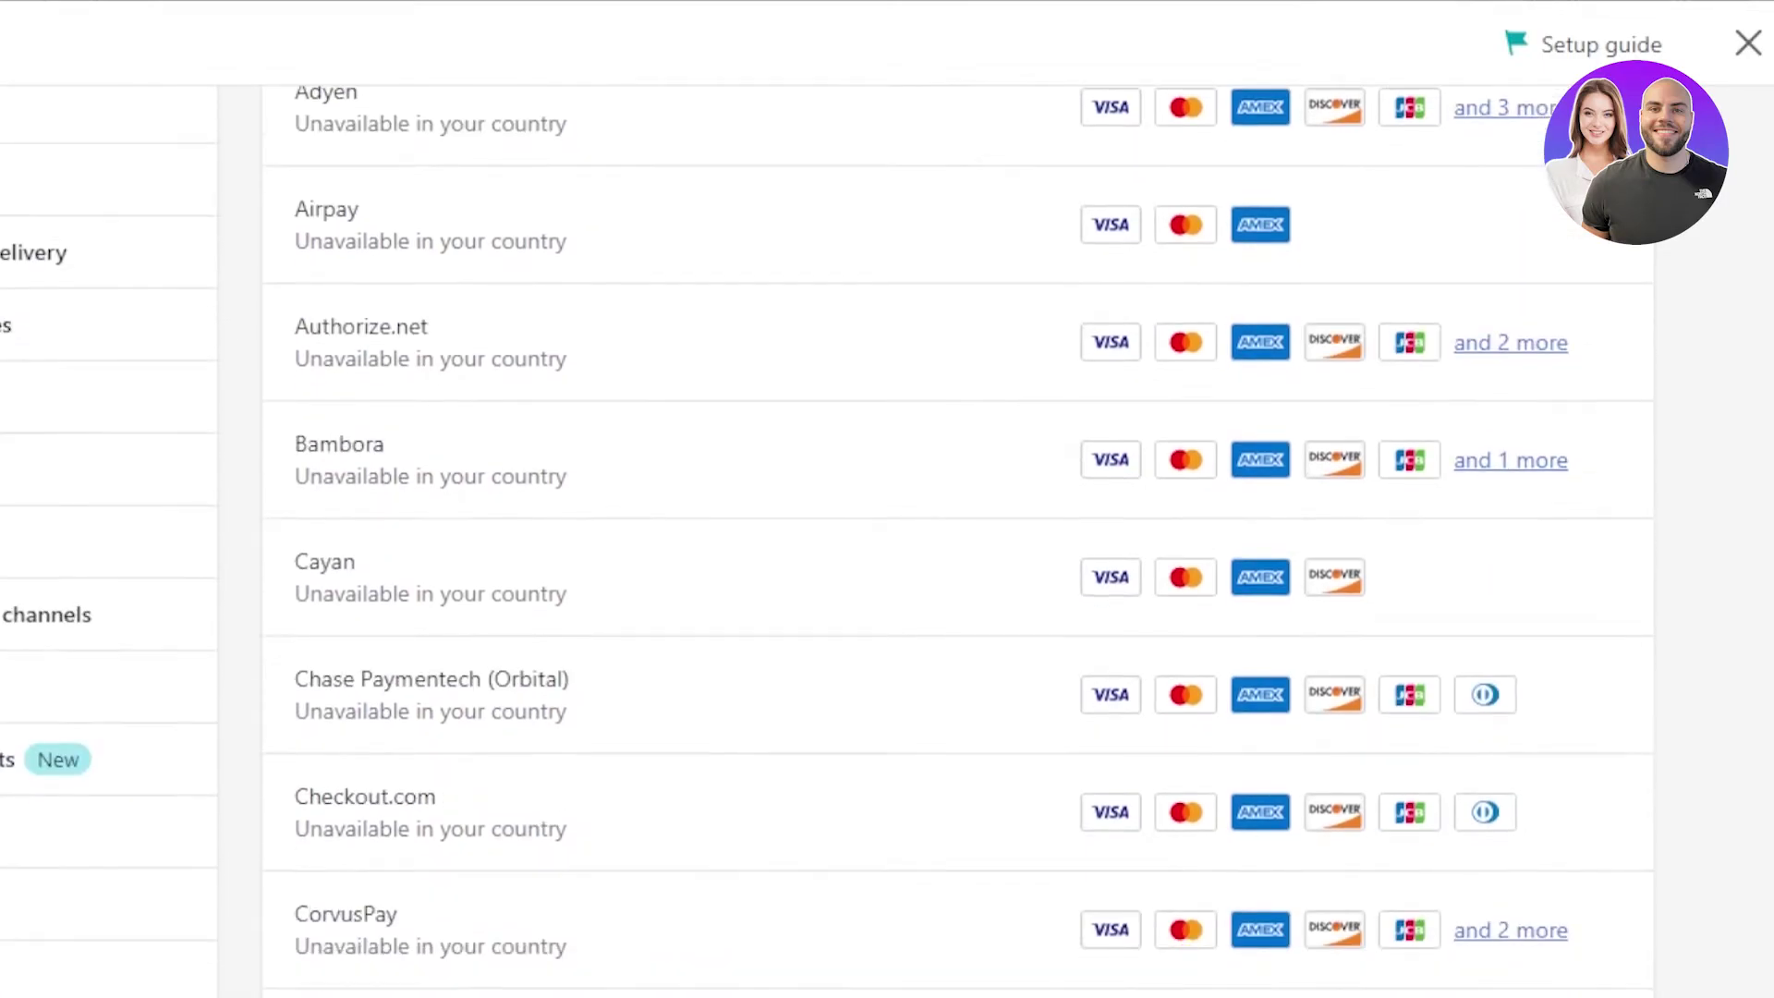
pyautogui.scroll(-20, 958, 545)
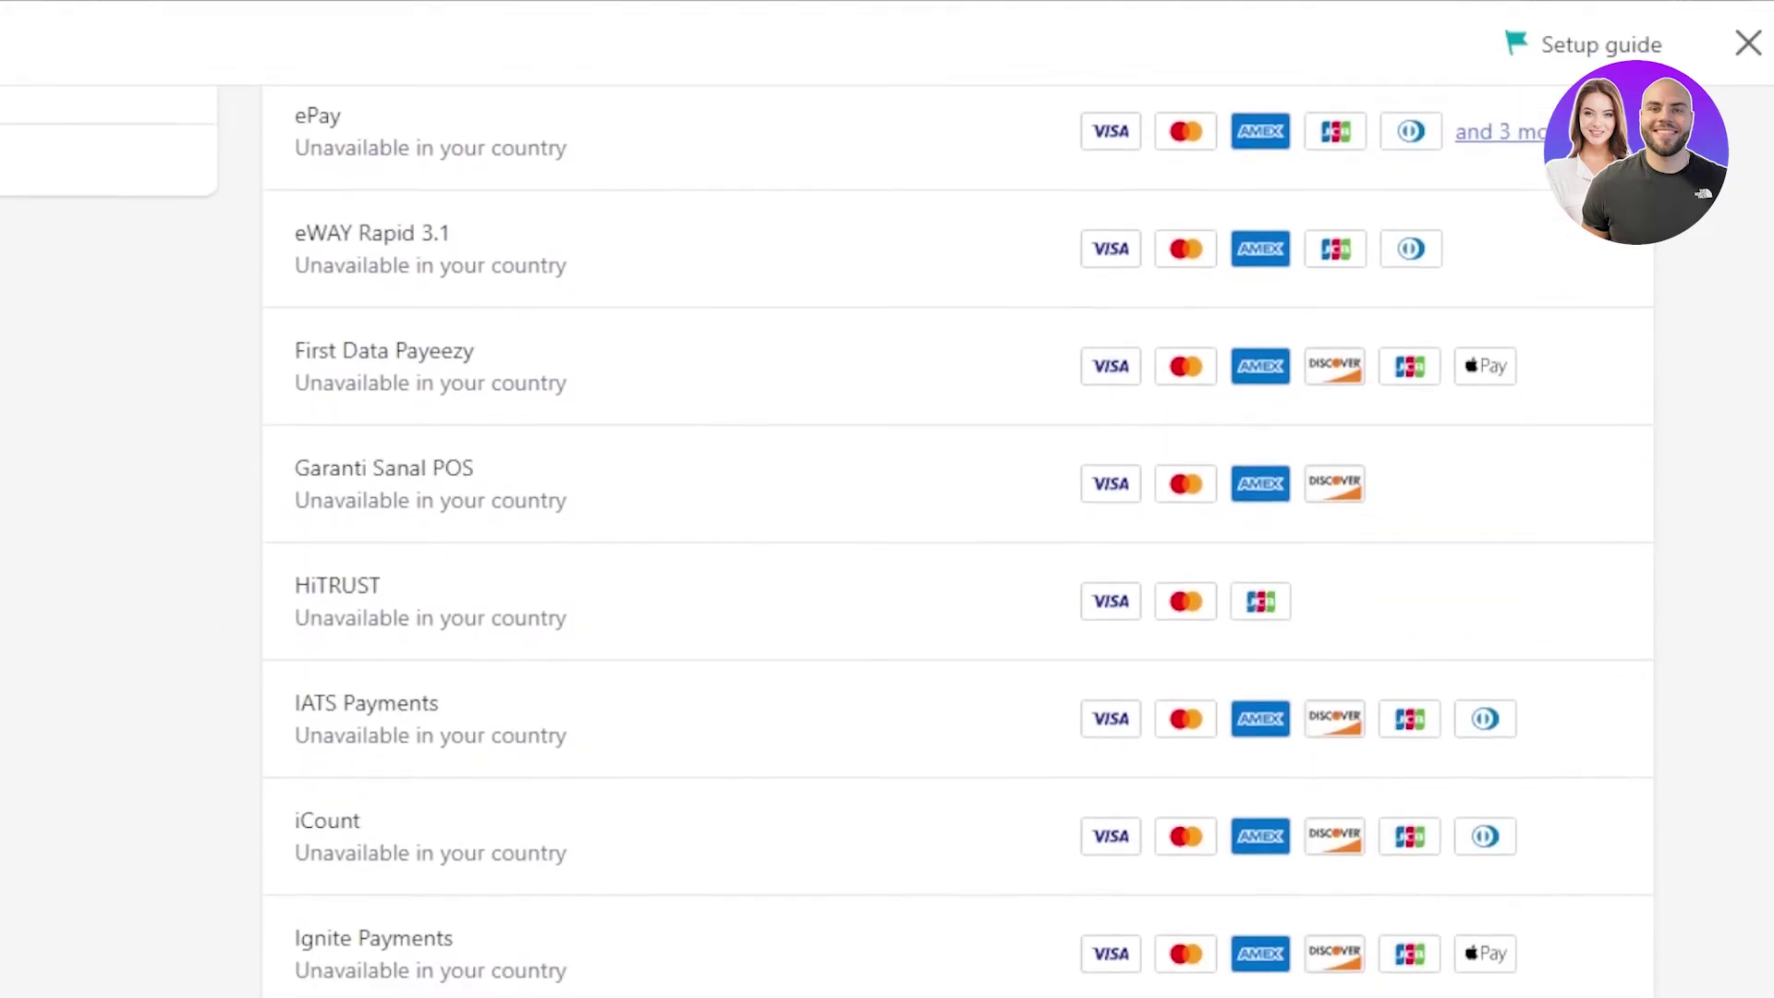
pyautogui.scroll(-12, 957, 545)
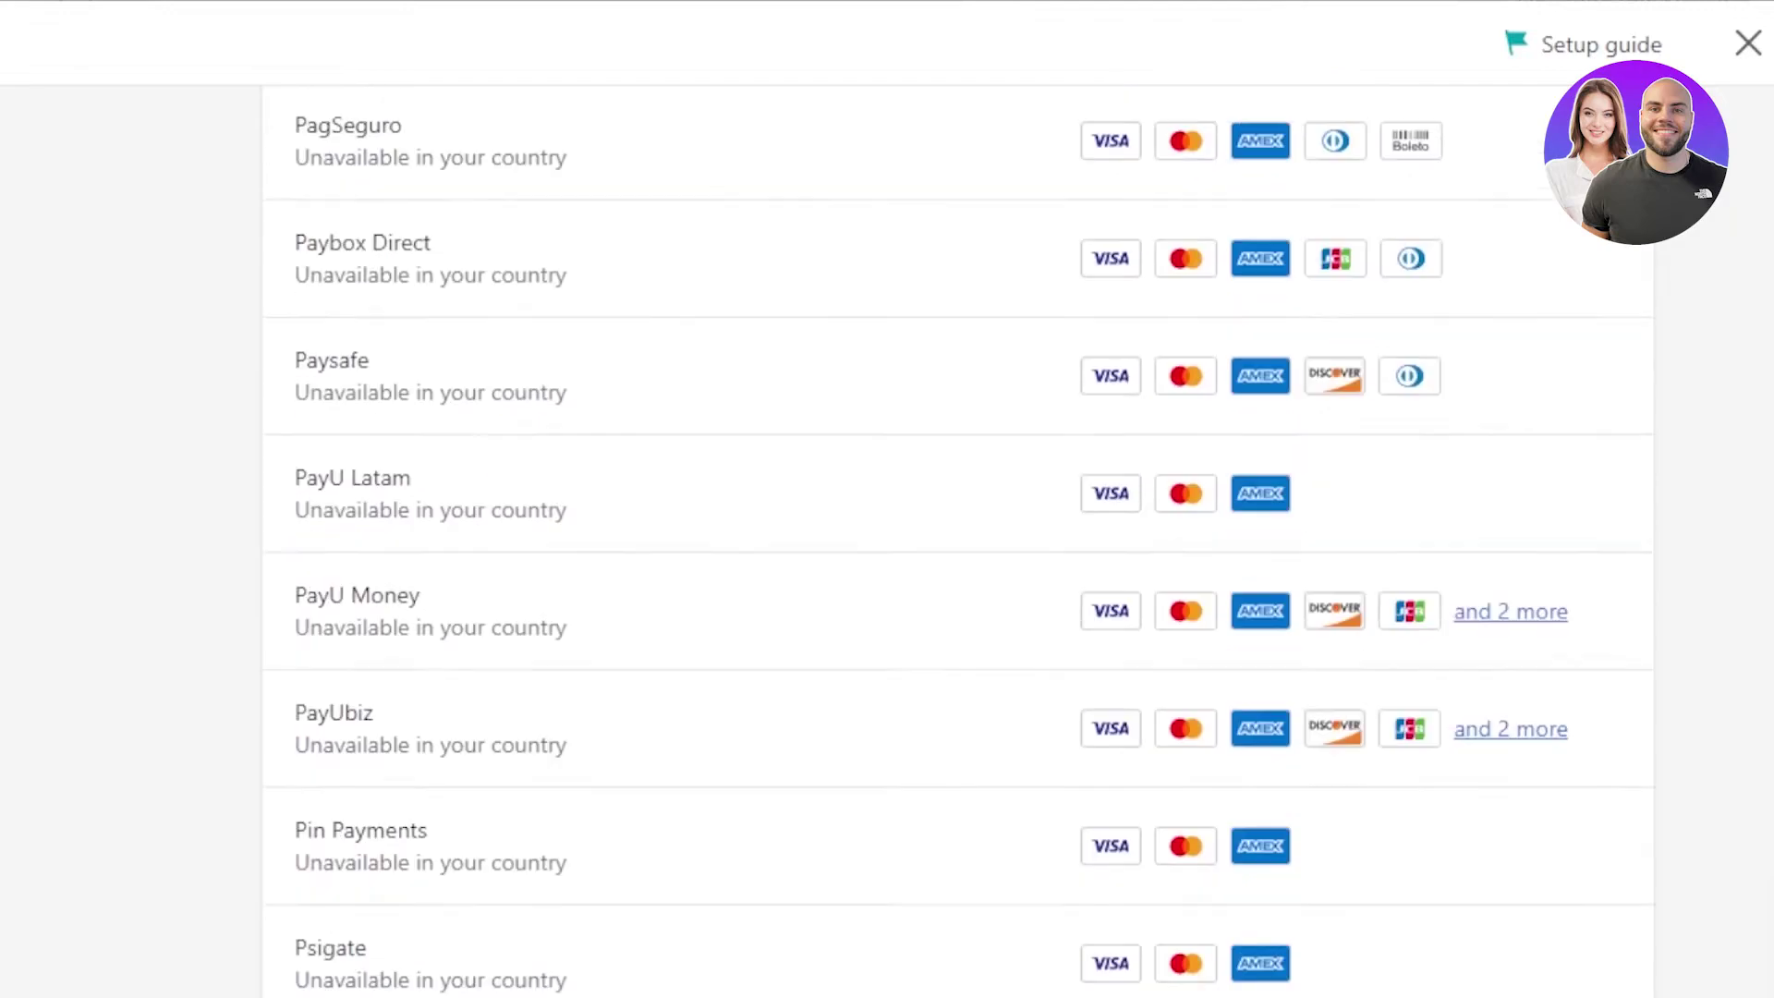
pyautogui.scroll(-13, 958, 545)
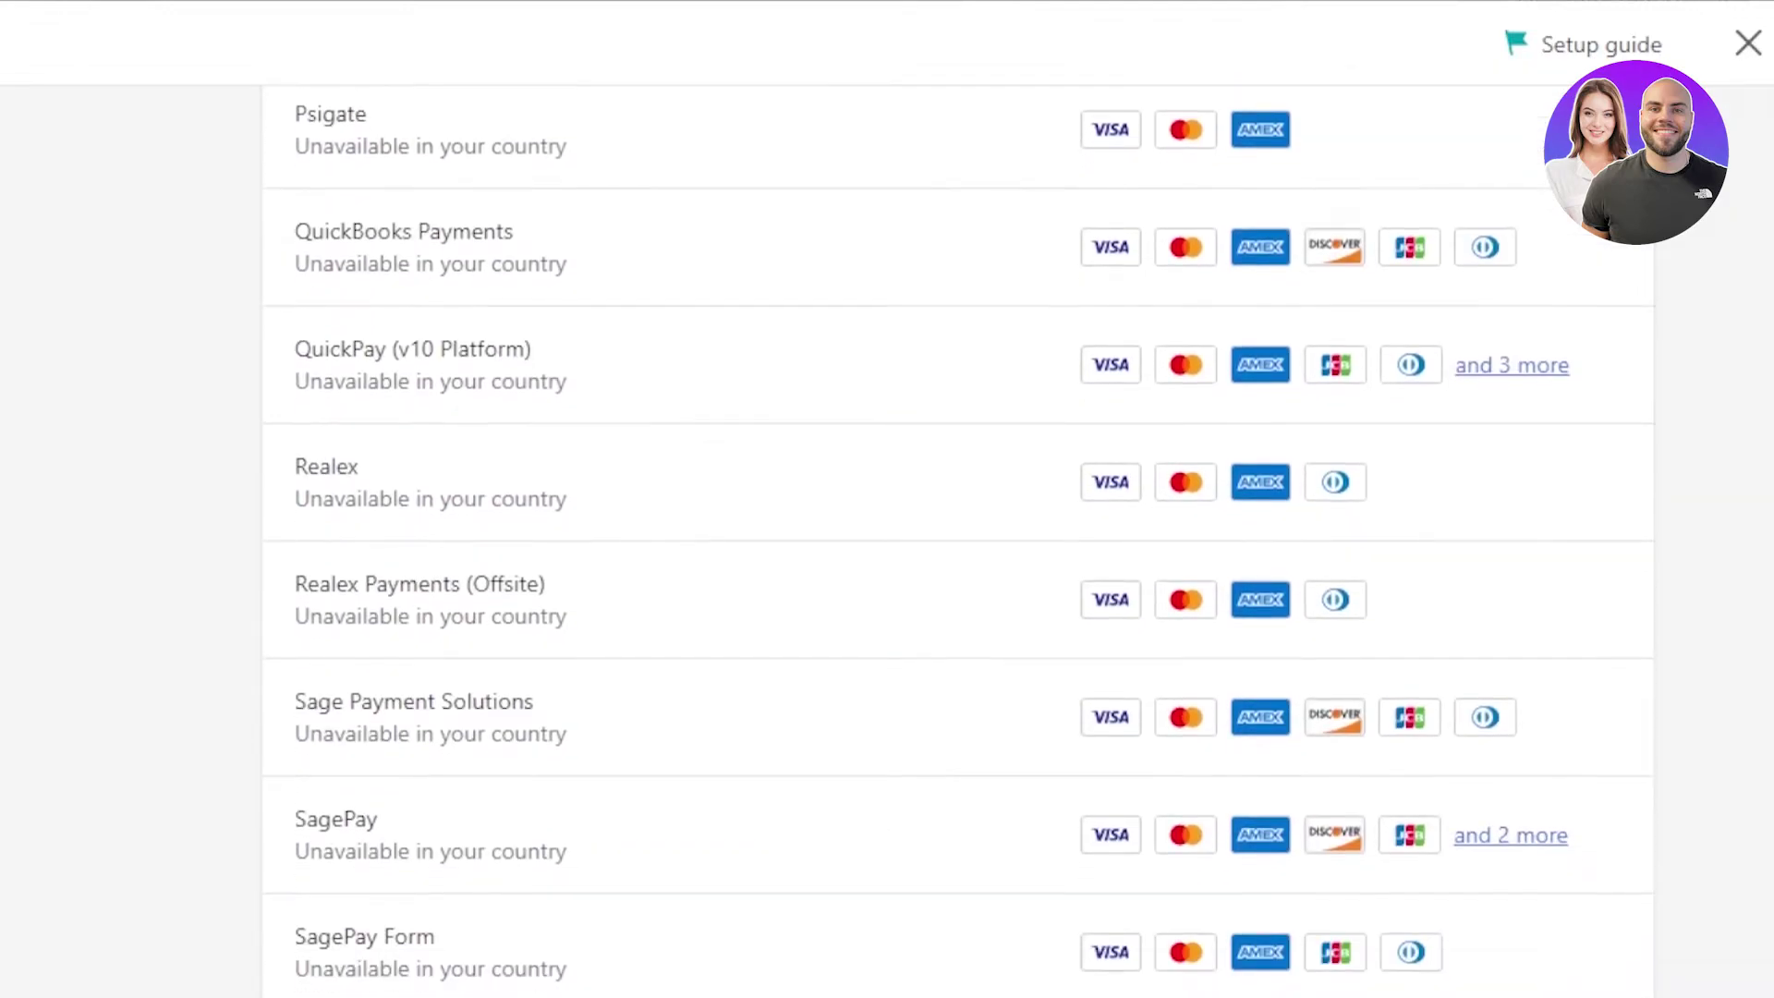
# Step: Look through the unfiltered list of third-party payment providers and check the Stripe entry
pyautogui.scroll(20, 957, 546)
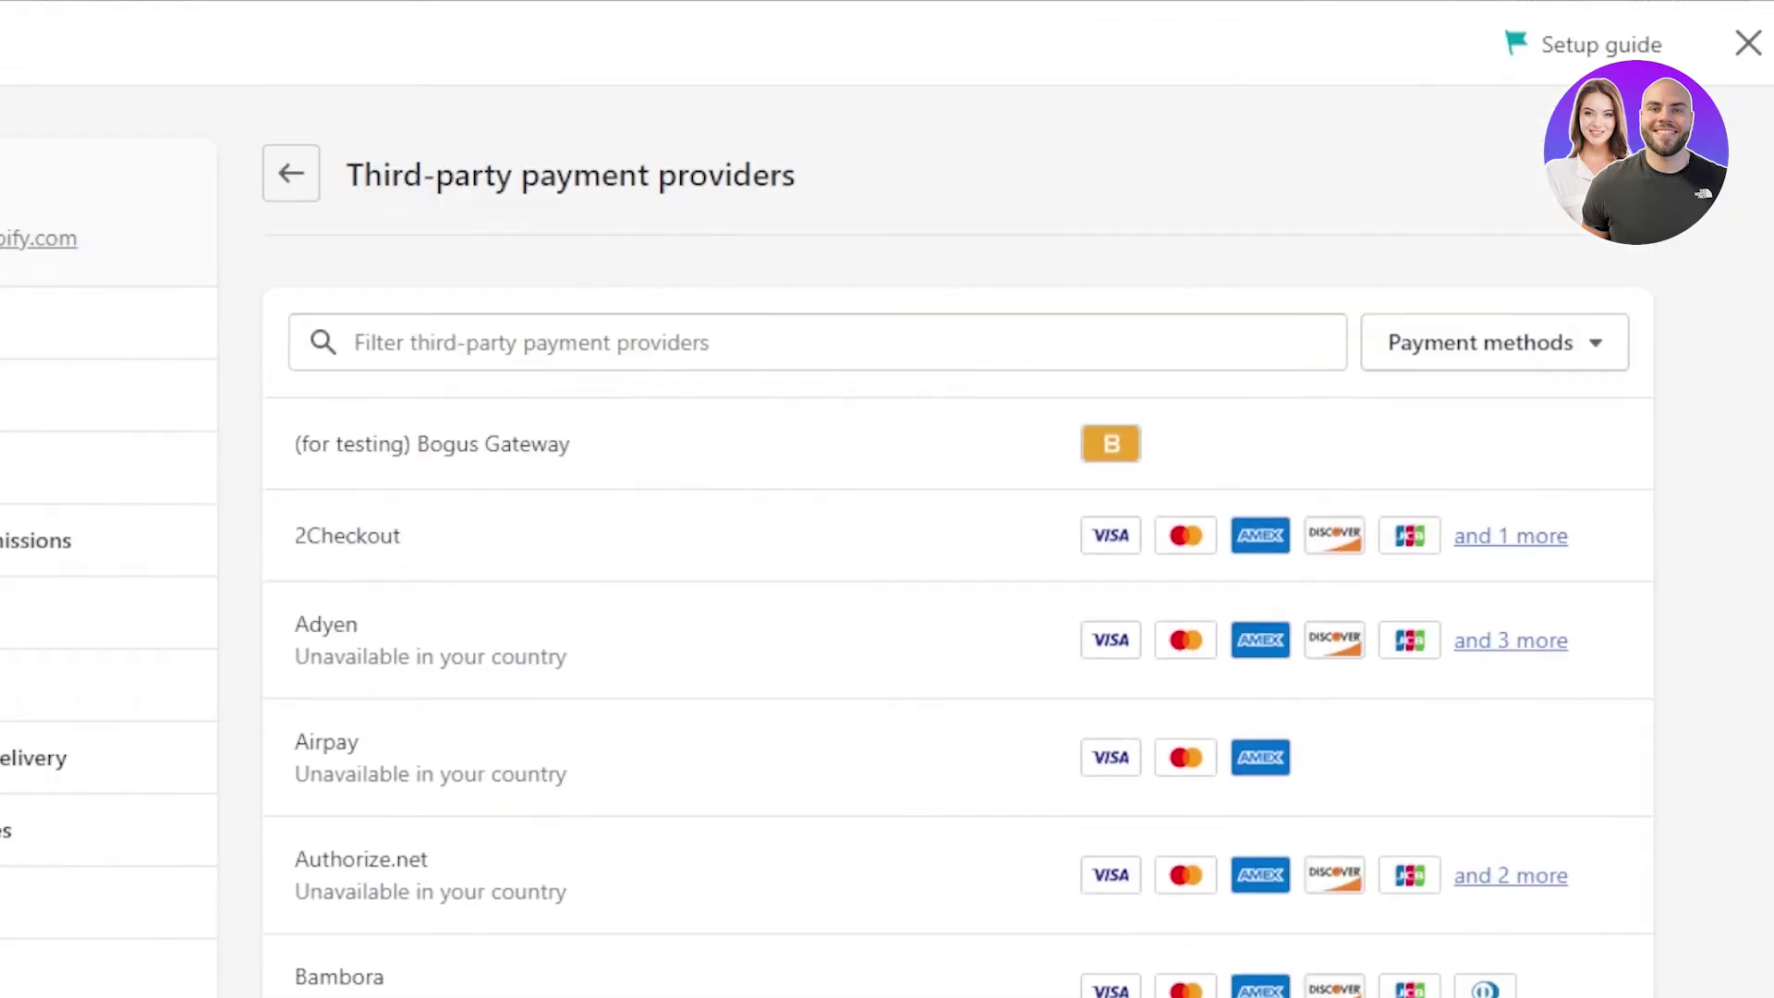
pyautogui.scroll(-5, 957, 546)
pyautogui.scroll(-12, 957, 546)
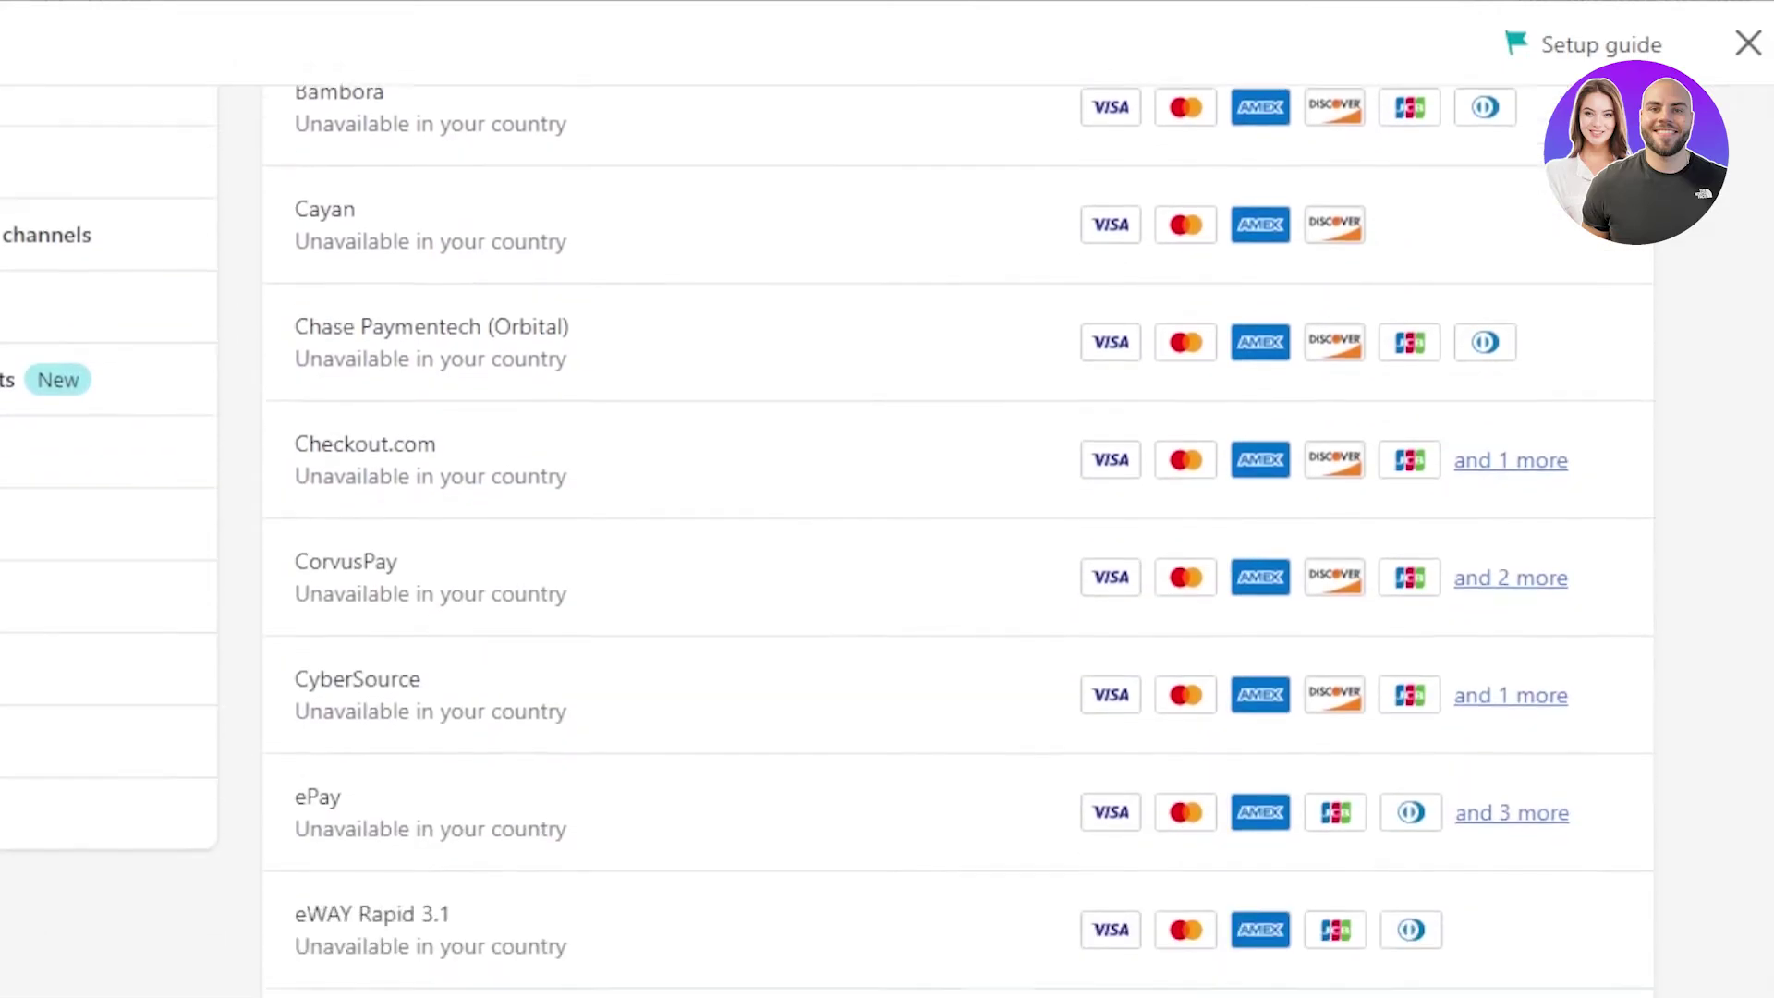
pyautogui.scroll(-10, 957, 545)
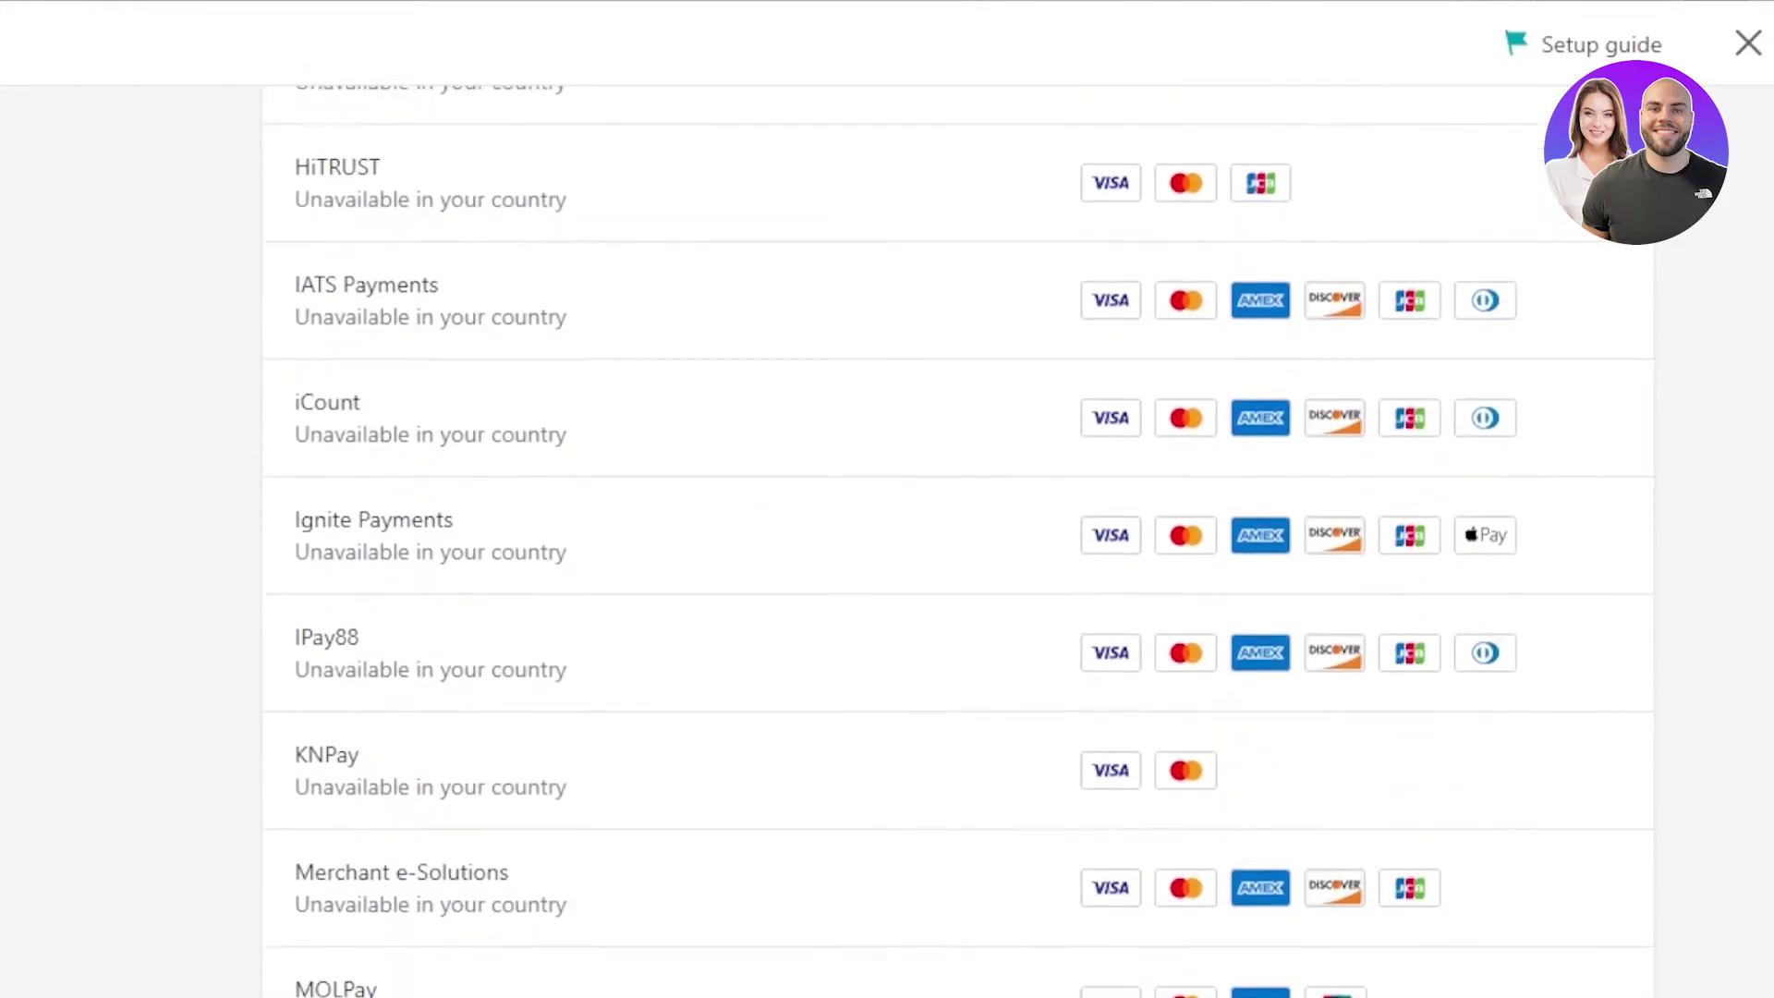
pyautogui.scroll(-5, 957, 545)
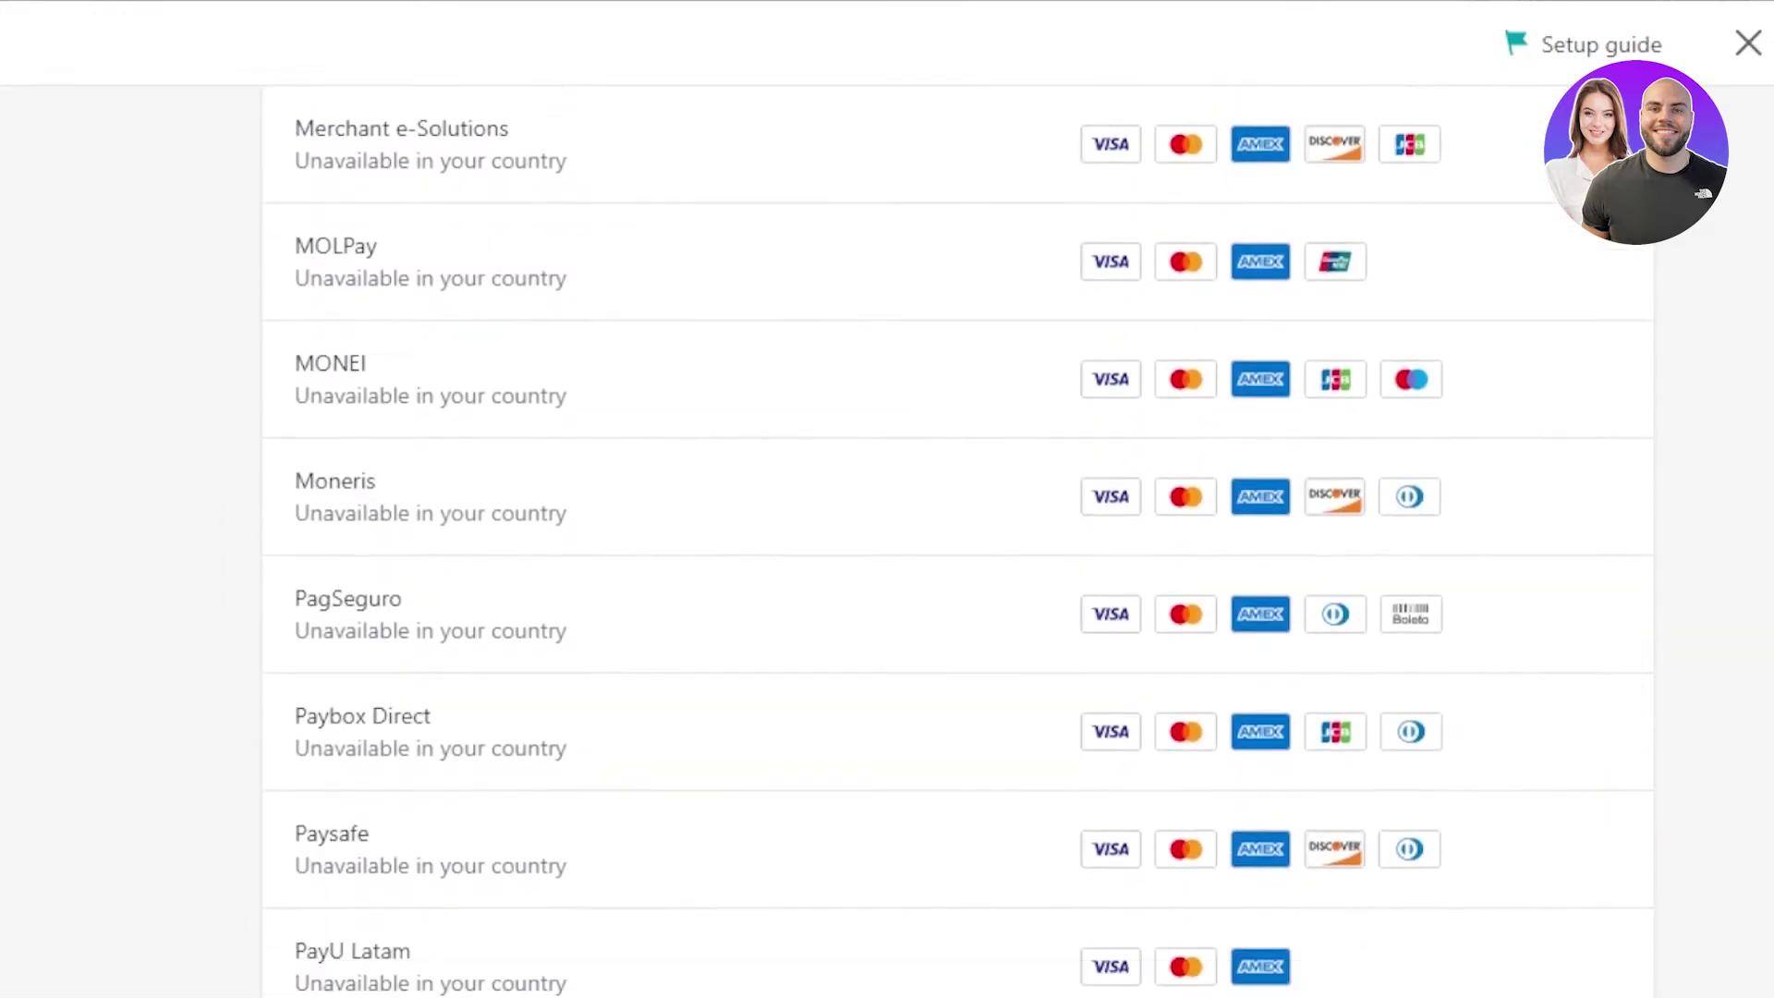
pyautogui.scroll(-13, 958, 545)
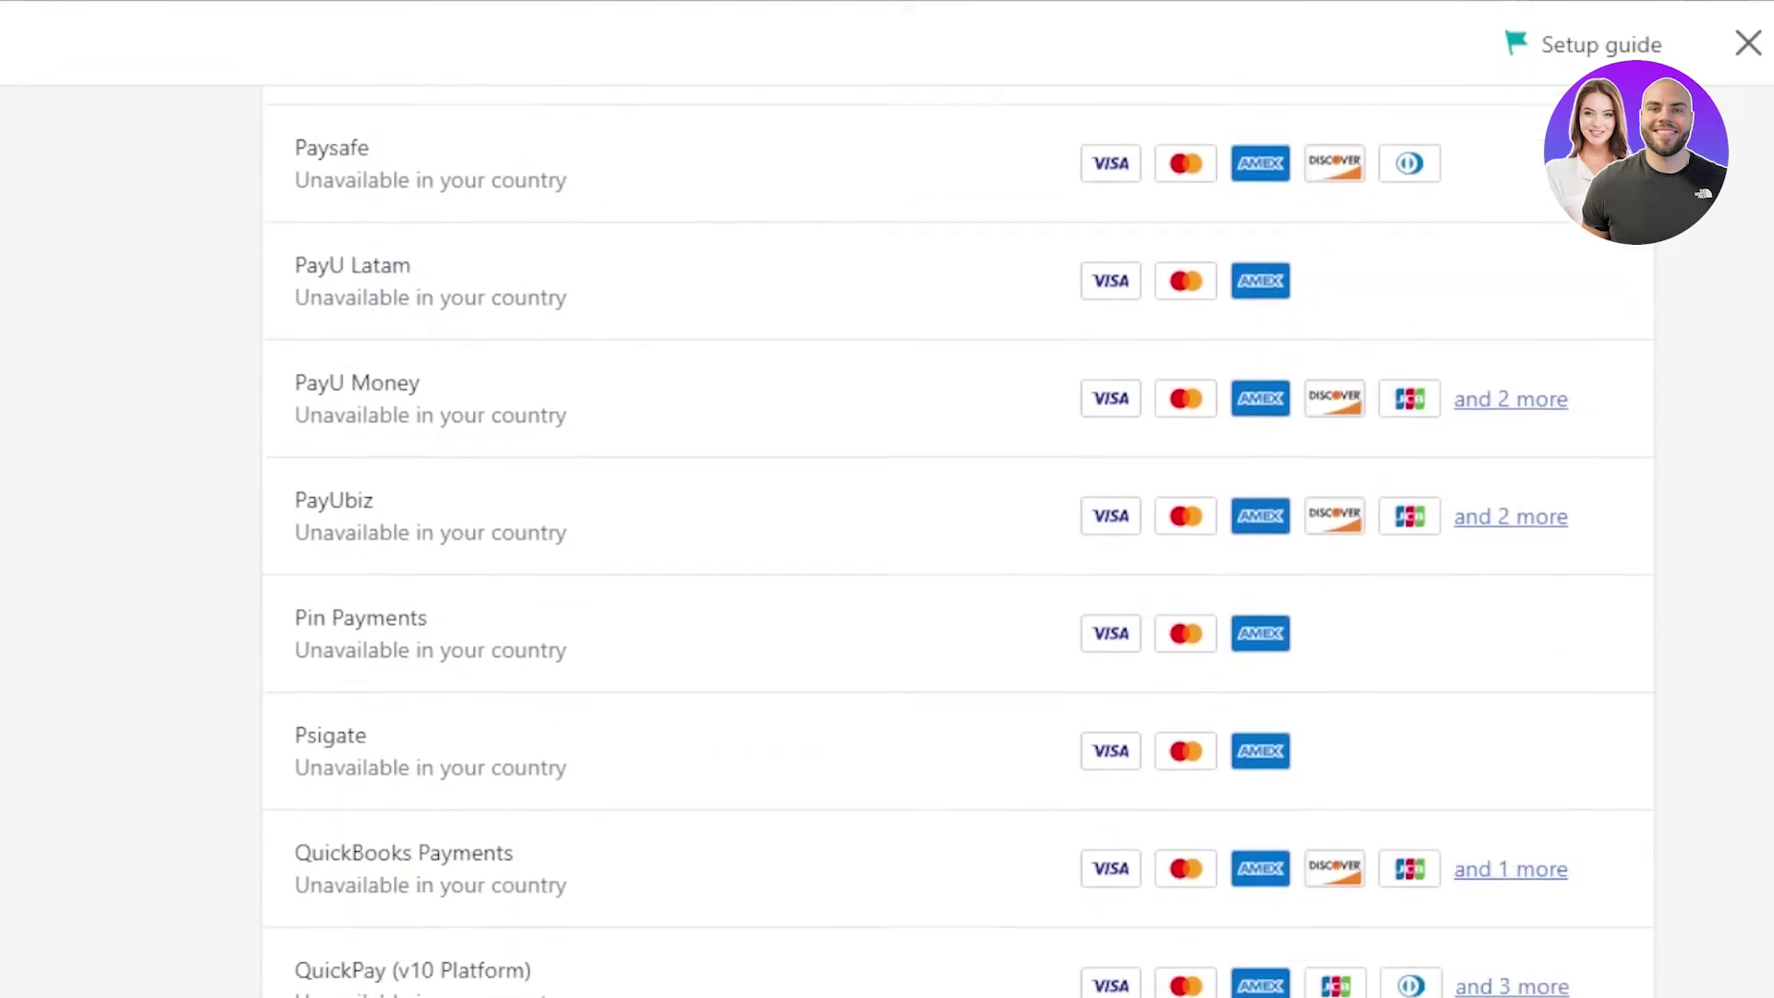
pyautogui.scroll(-9, 957, 545)
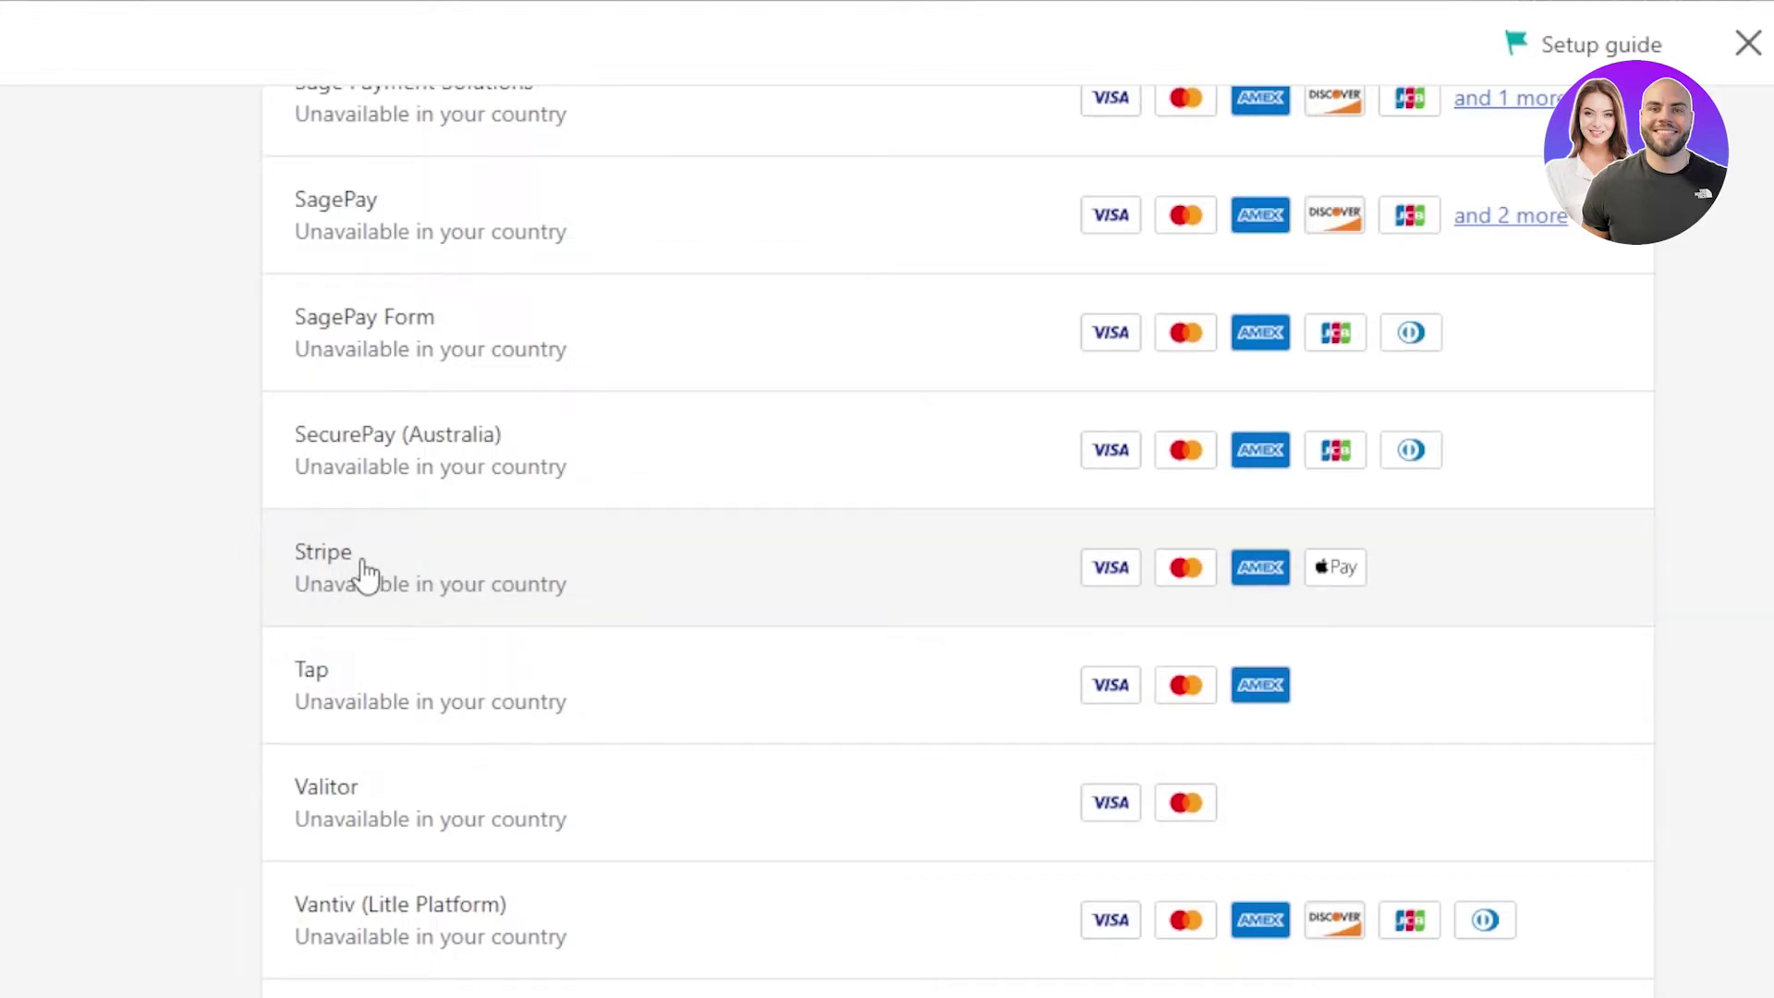
pyautogui.scroll(20, 959, 540)
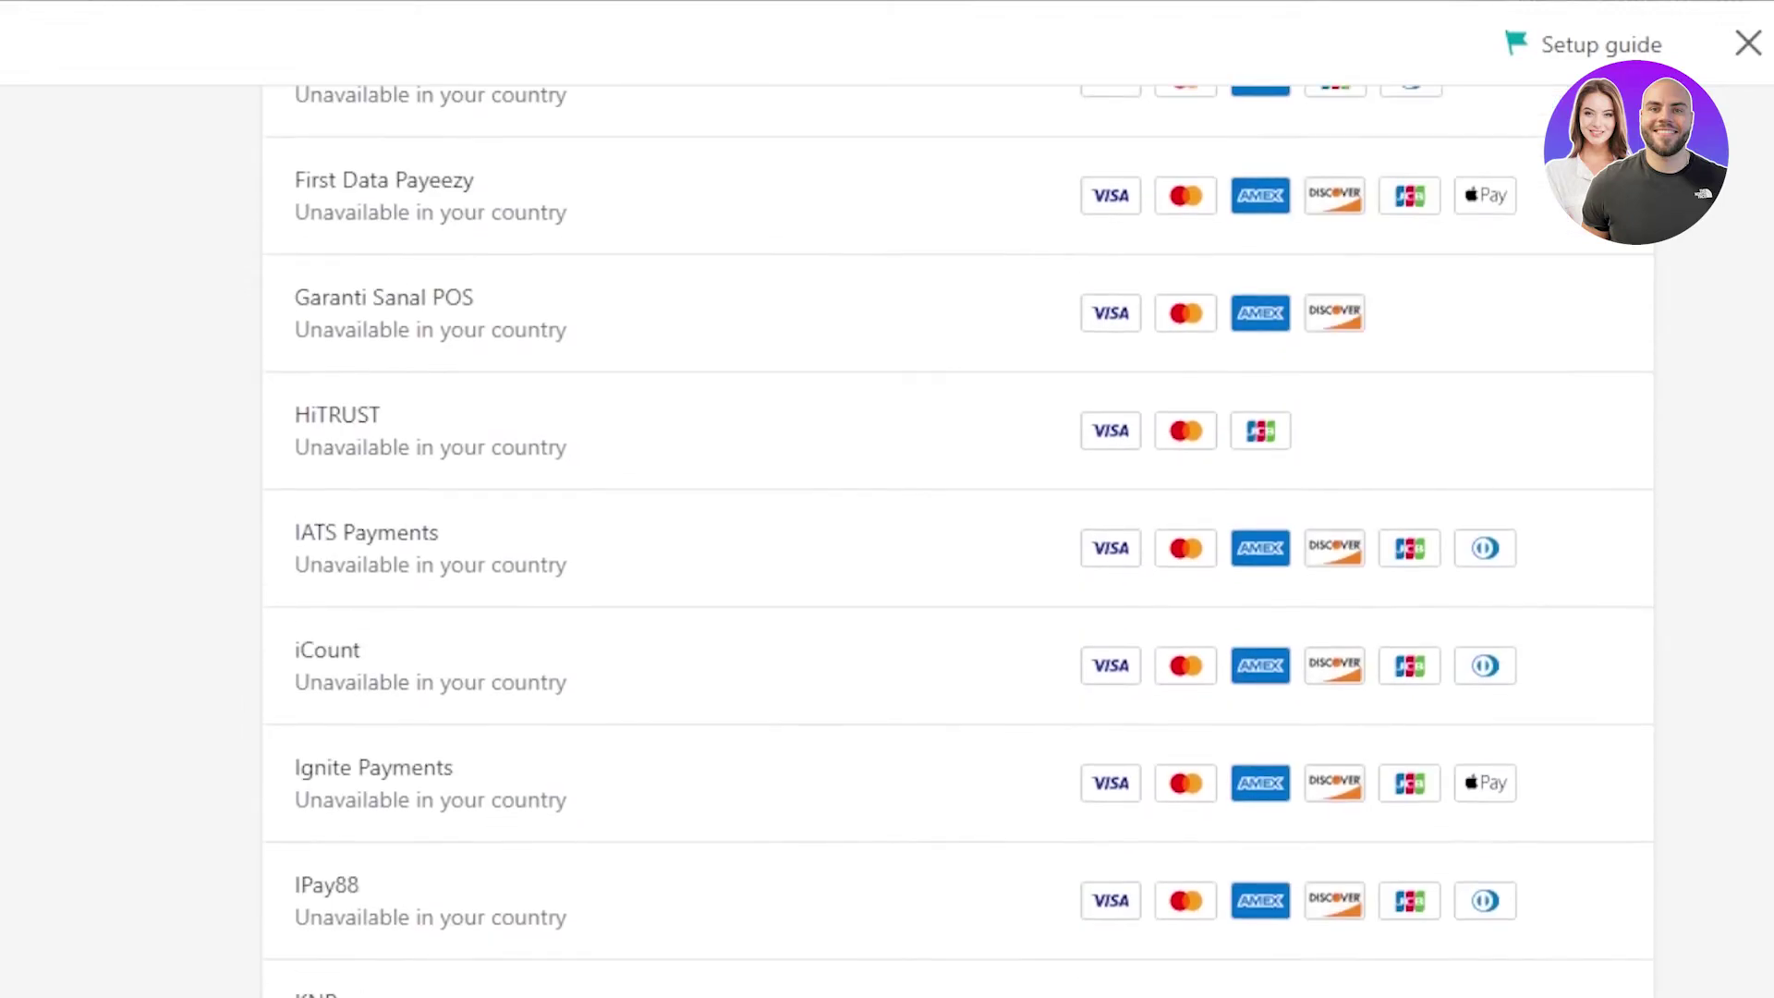
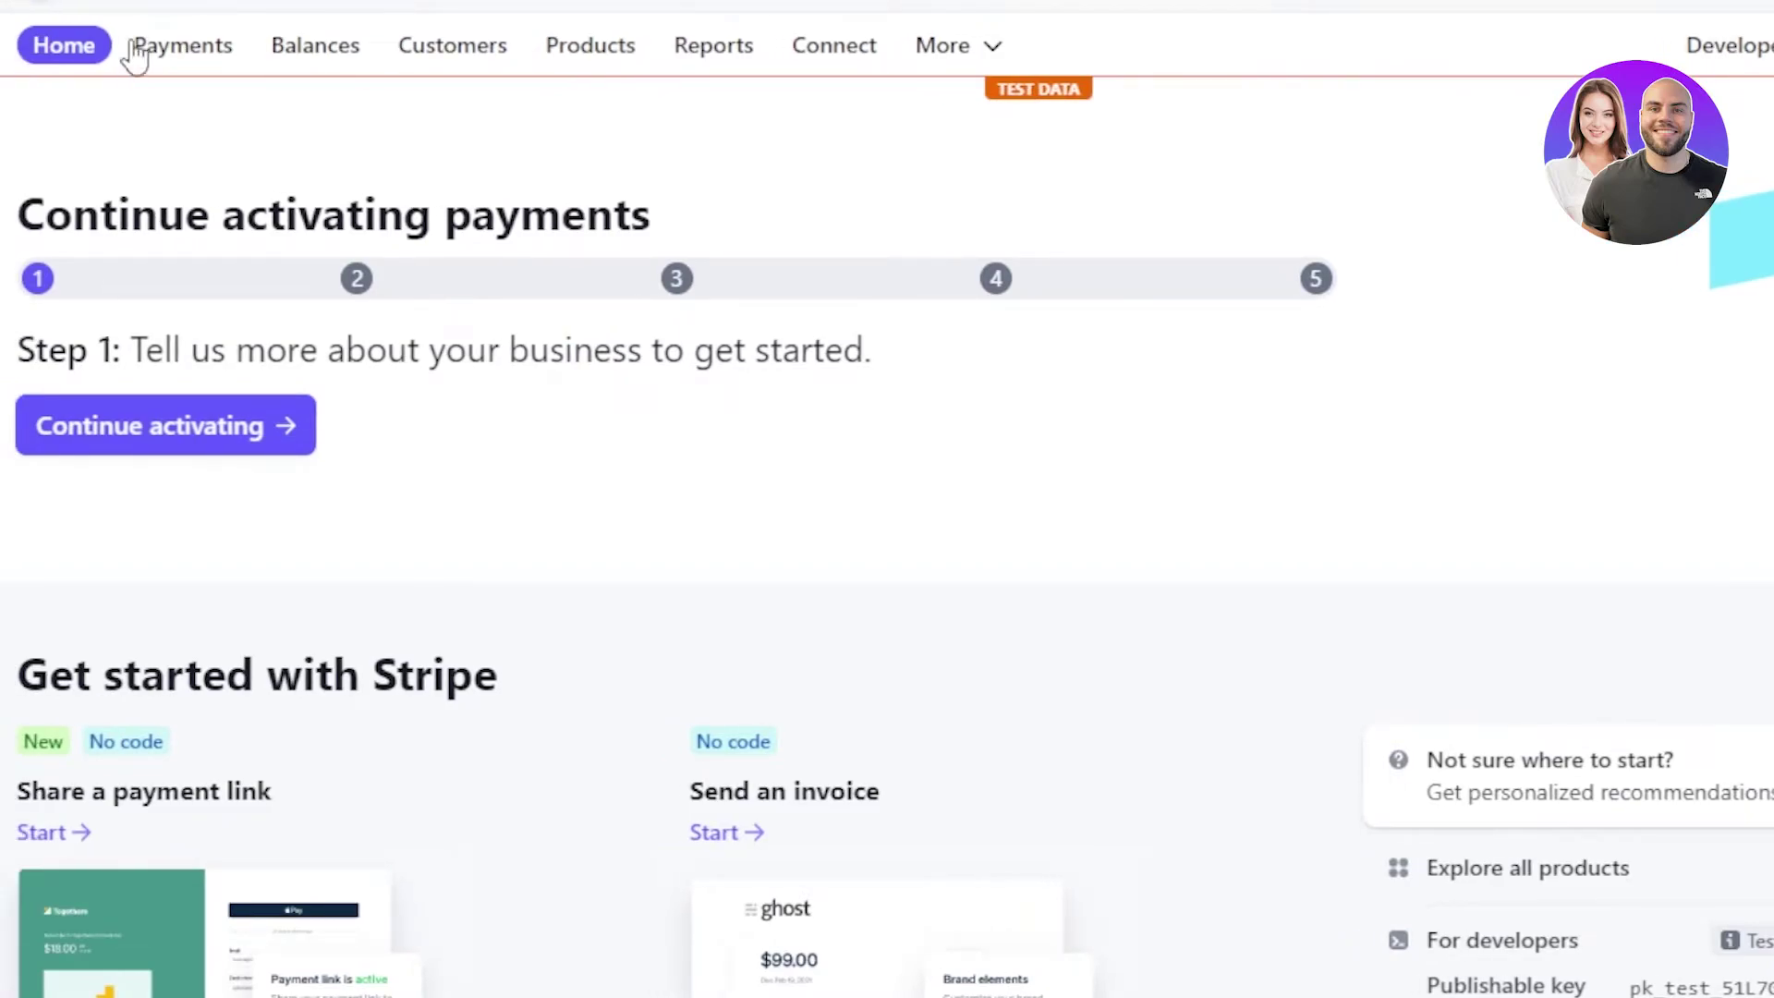
# Step: In the Stripe dashboard, view the payments overview and review the Connect page's platform, partner and app options
pyautogui.click(189, 46)
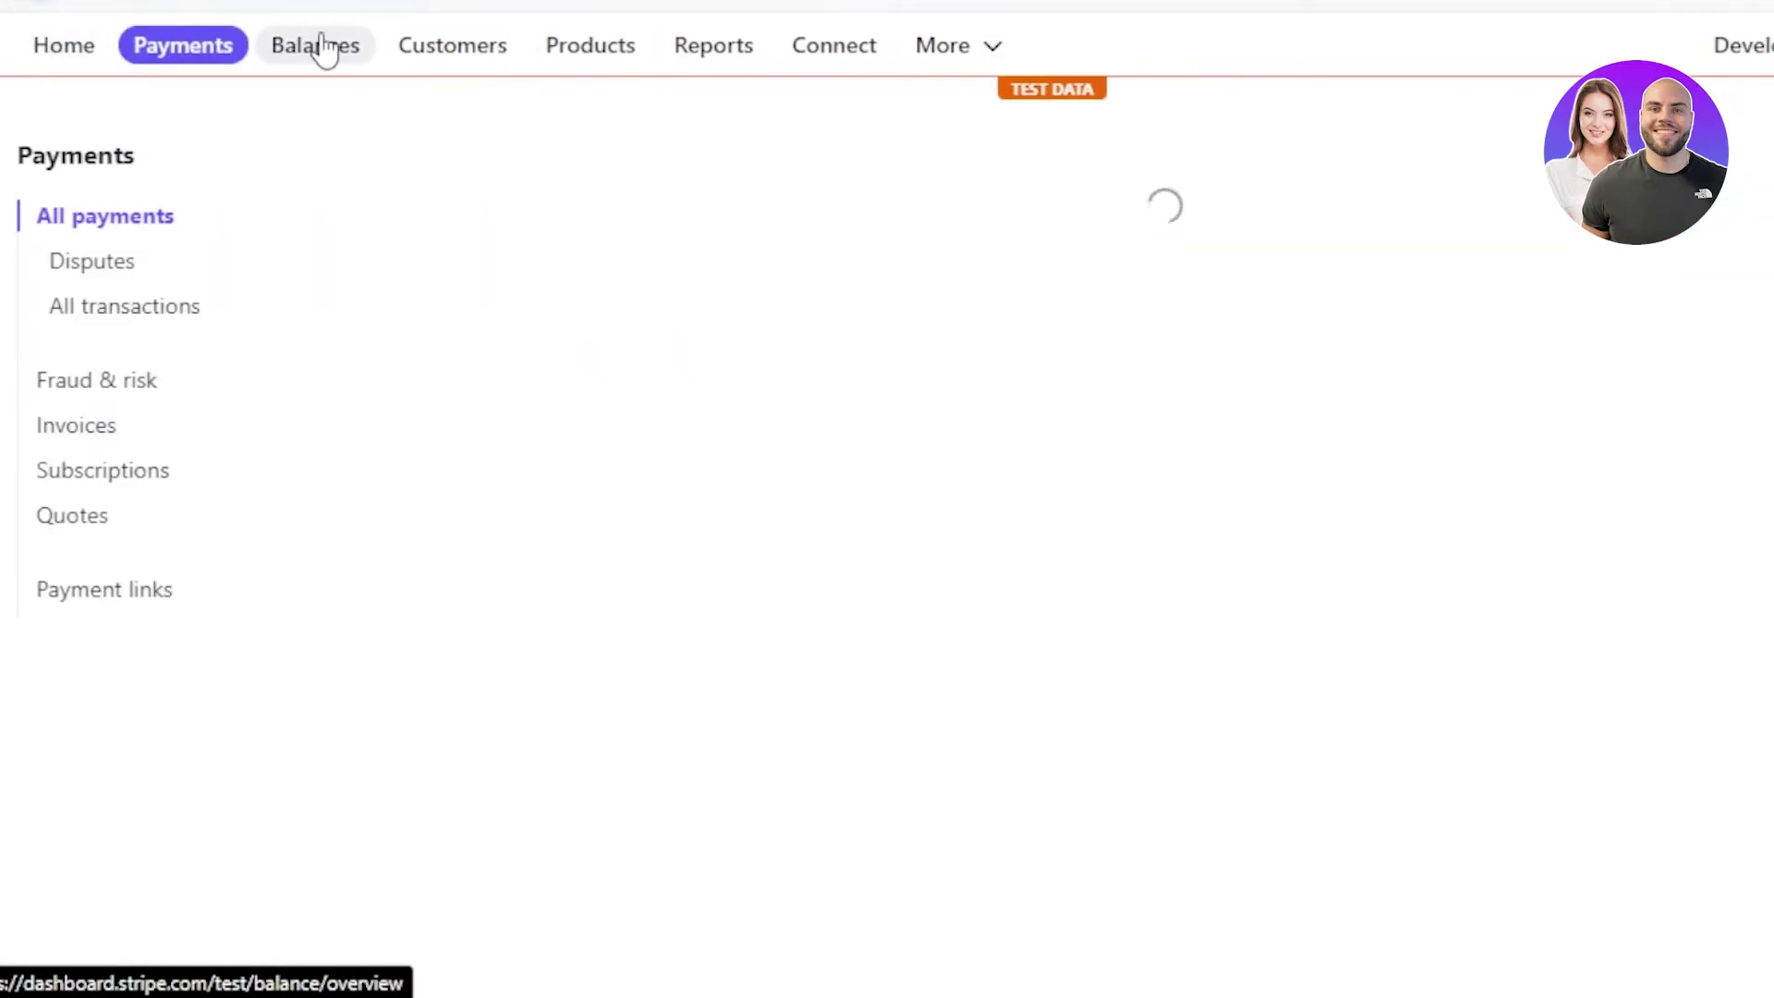
pyautogui.click(975, 46)
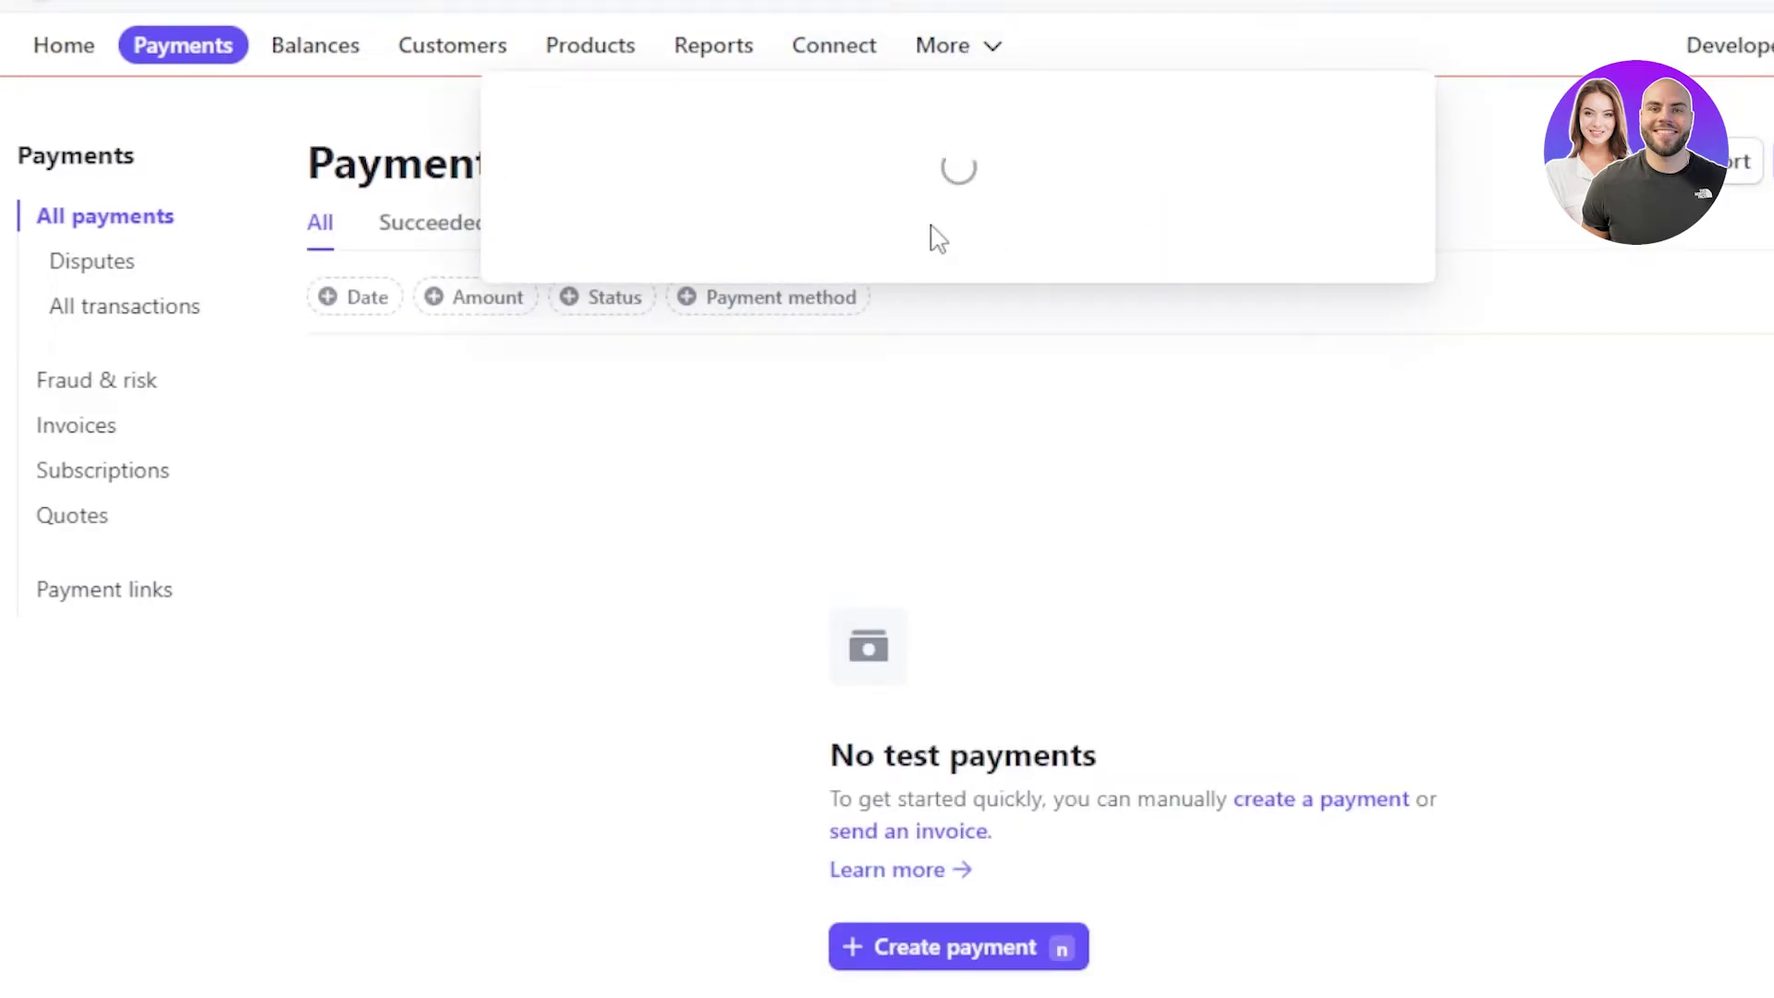
pyautogui.click(822, 65)
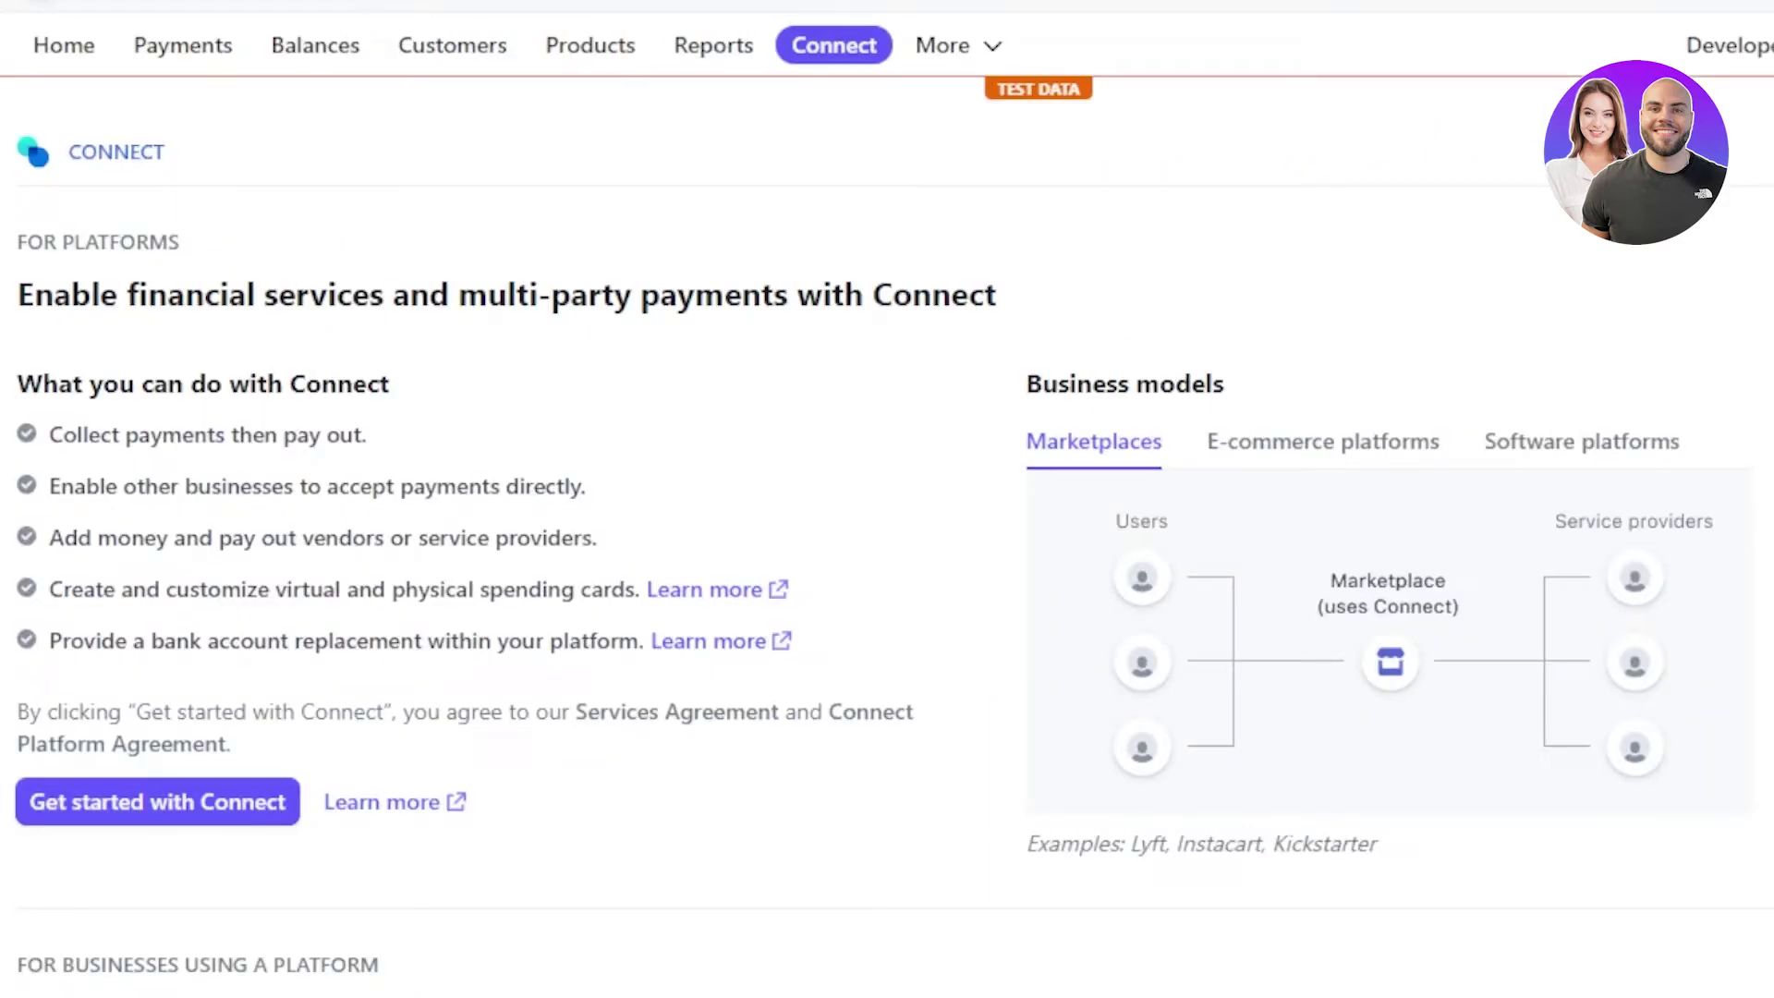
pyautogui.scroll(-10, 665, 513)
pyautogui.scroll(5, 665, 513)
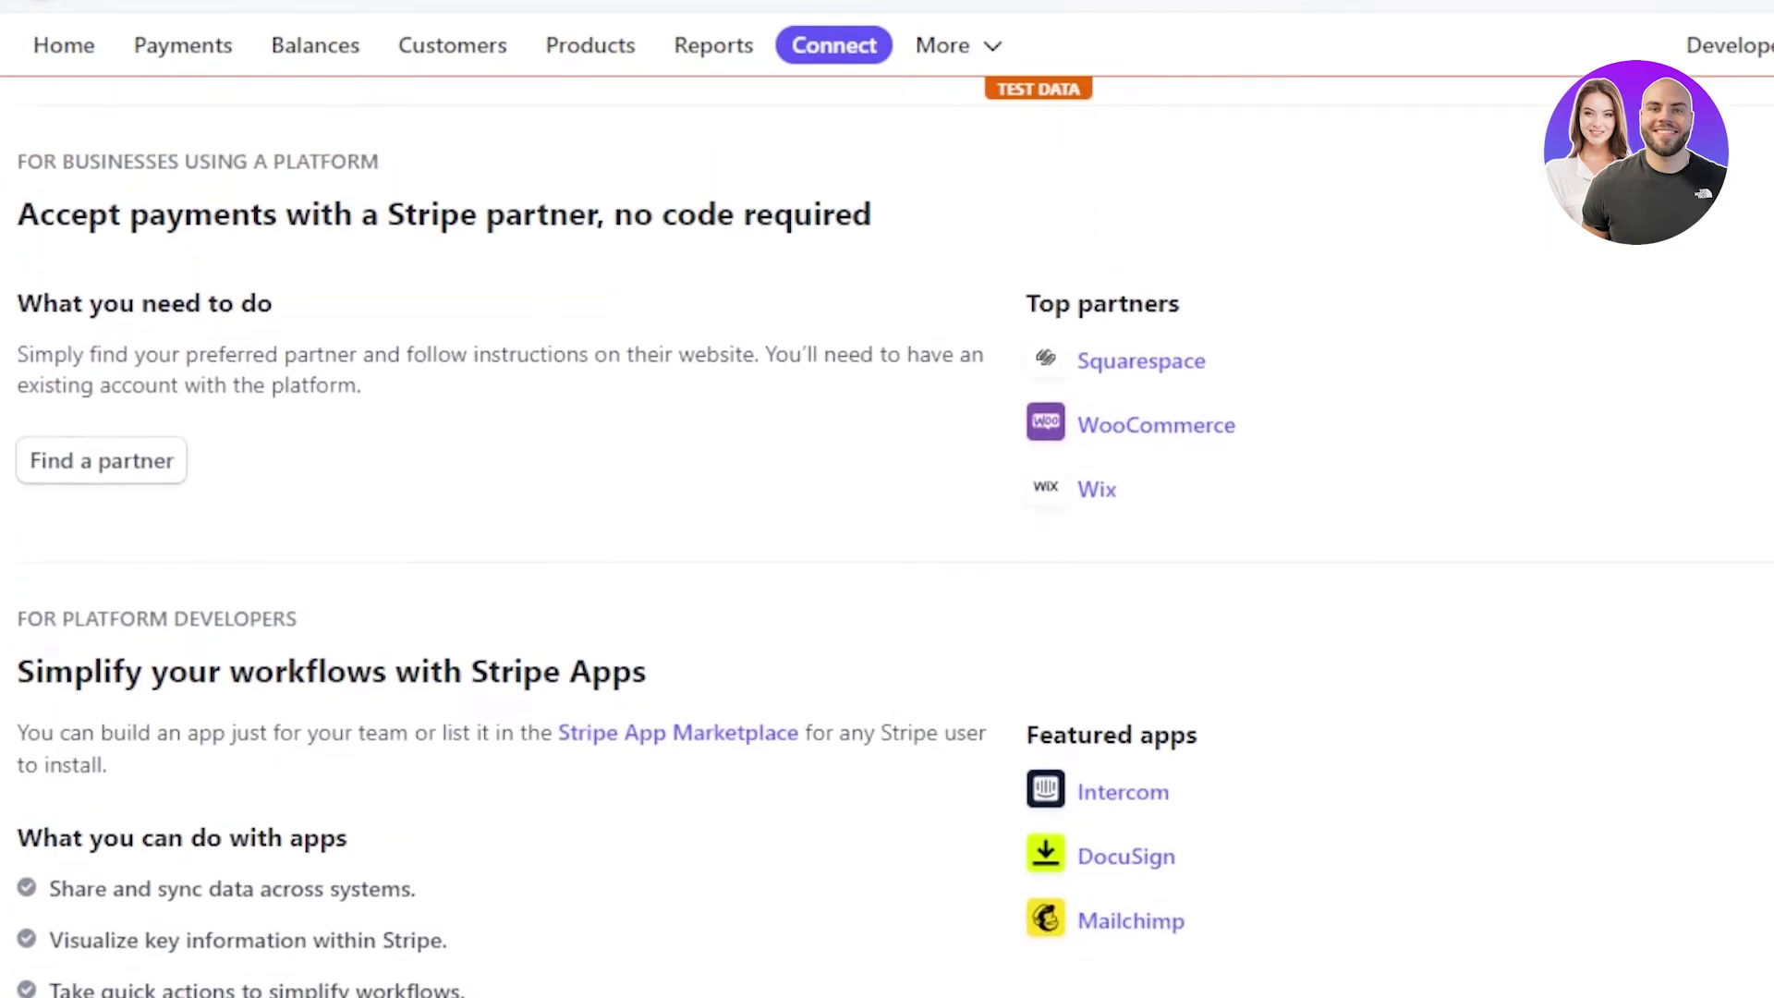
pyautogui.scroll(5, 666, 513)
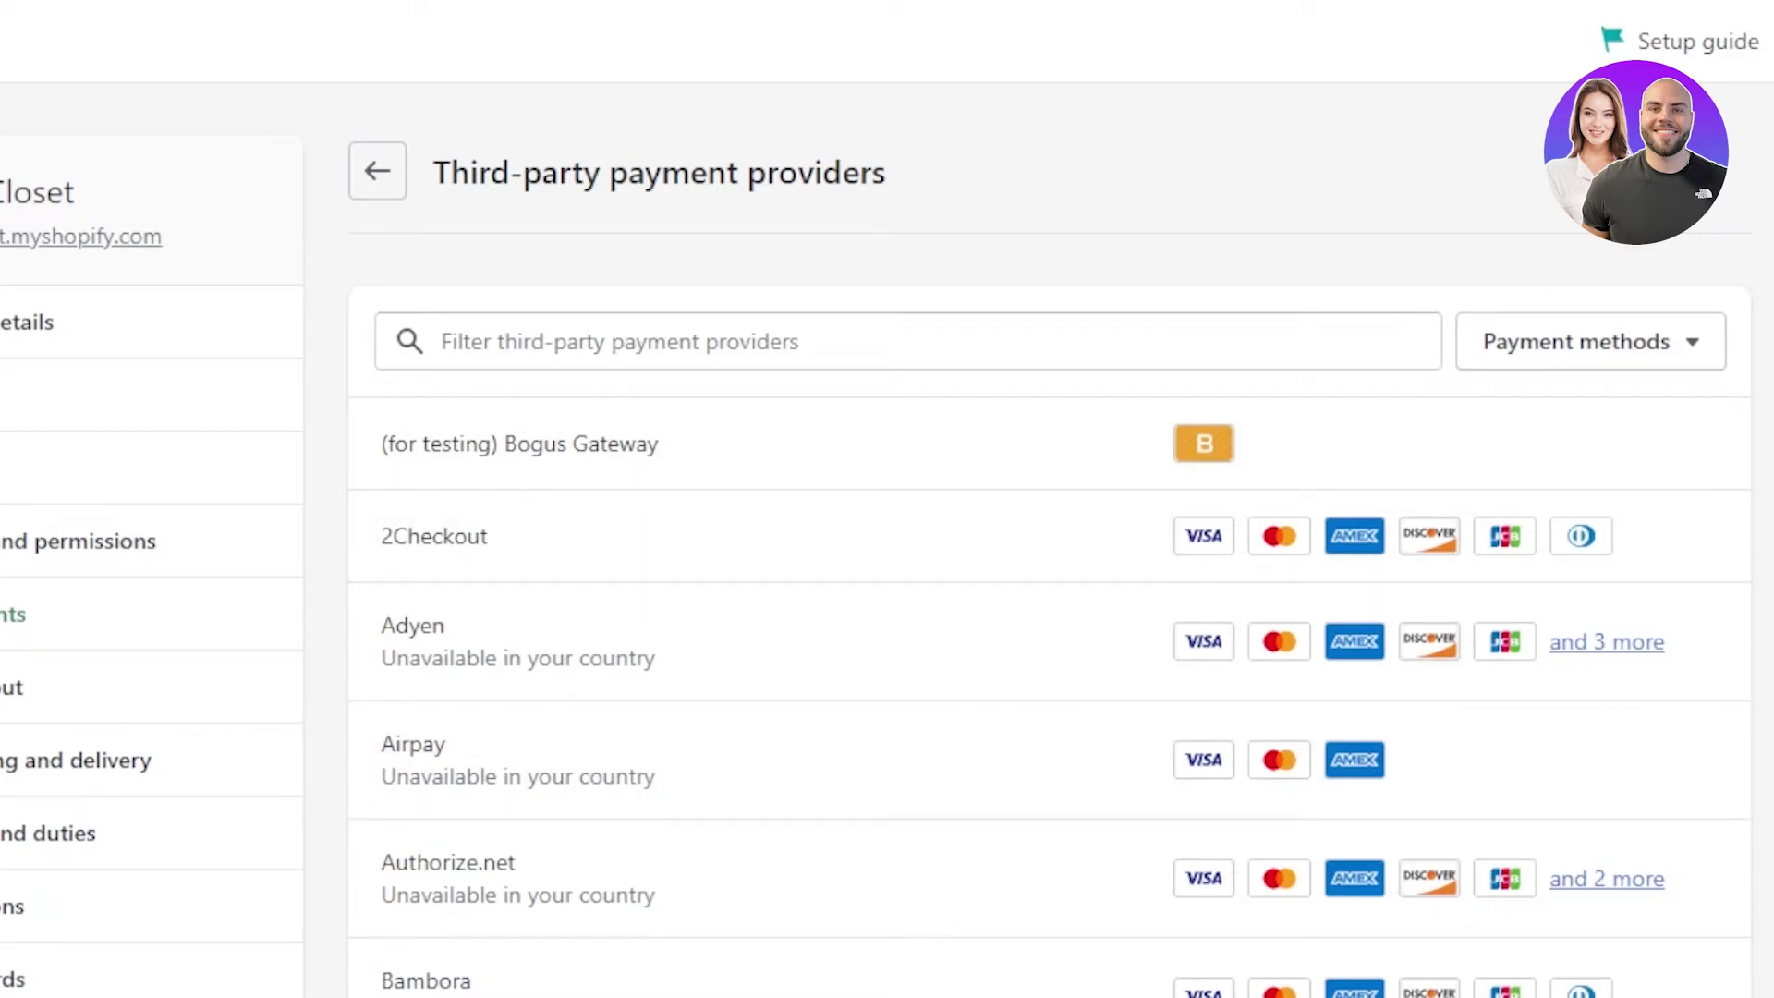
# Step: Switch back to Shopify and examine the third-party providers' country availability and accepted cards
pyautogui.scroll(-20, 1049, 647)
pyautogui.scroll(20, 1049, 647)
pyautogui.scroll(-10, 1049, 555)
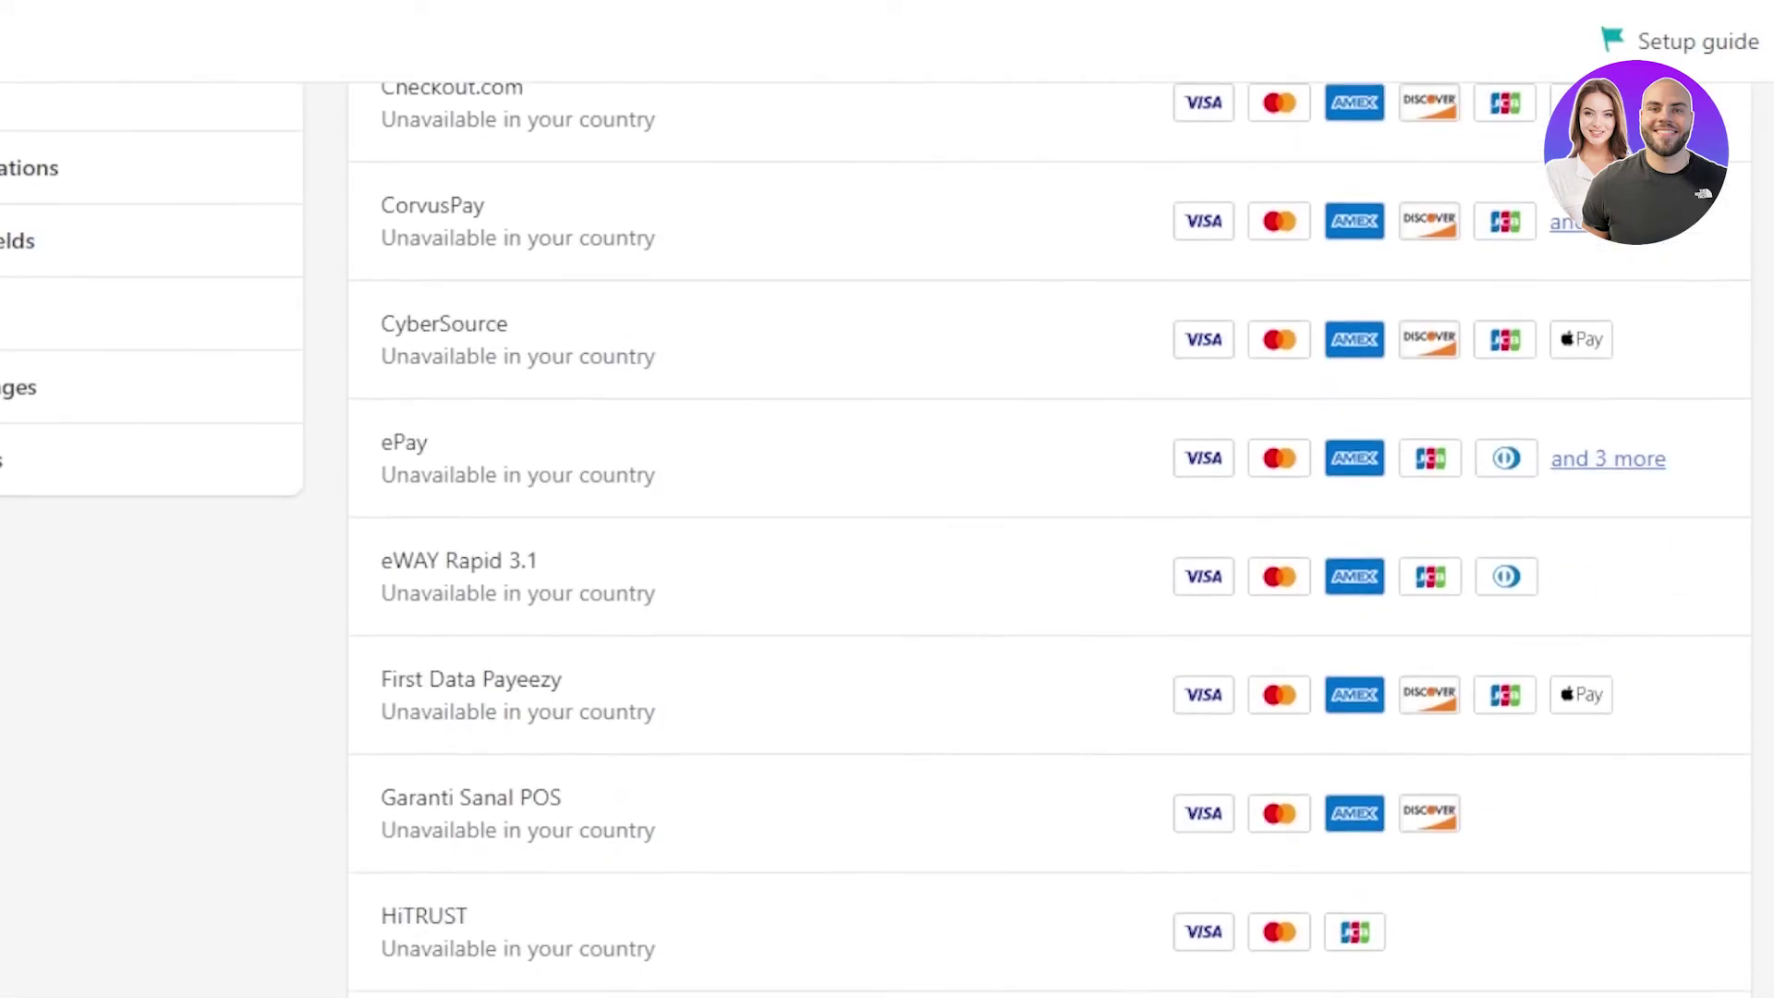
pyautogui.scroll(-20, 1051, 539)
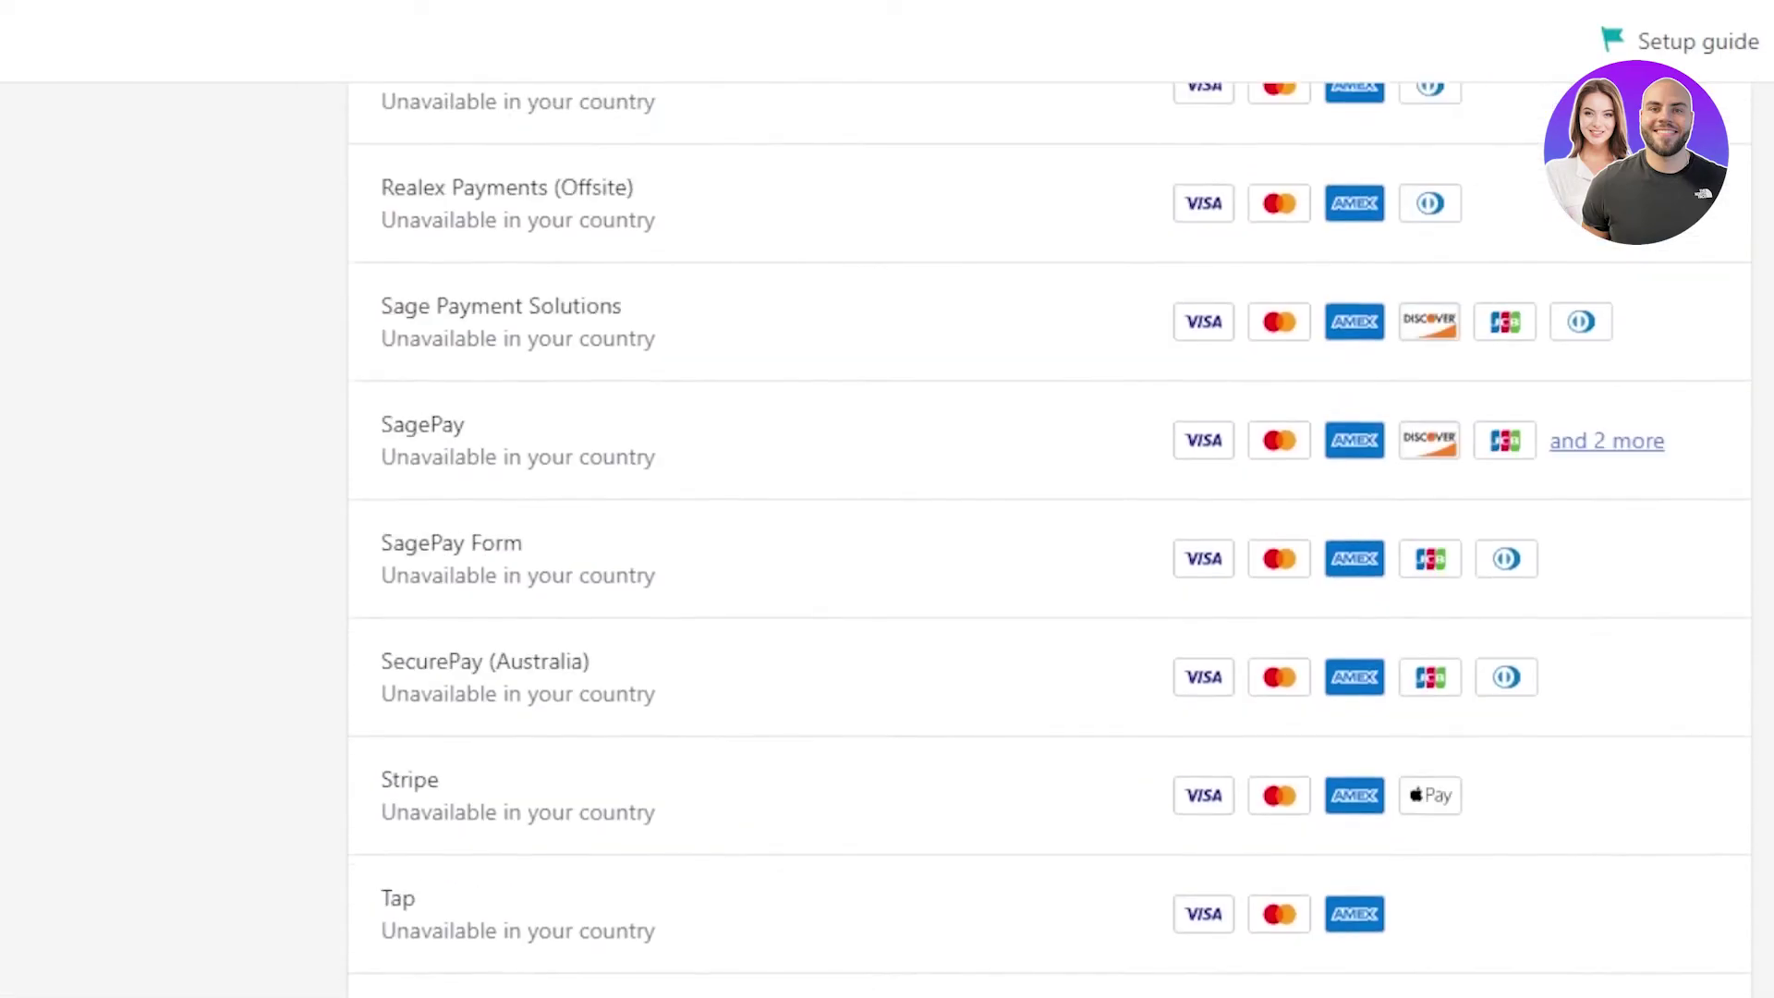
pyautogui.scroll(-10, 1051, 539)
pyautogui.scroll(20, 1051, 538)
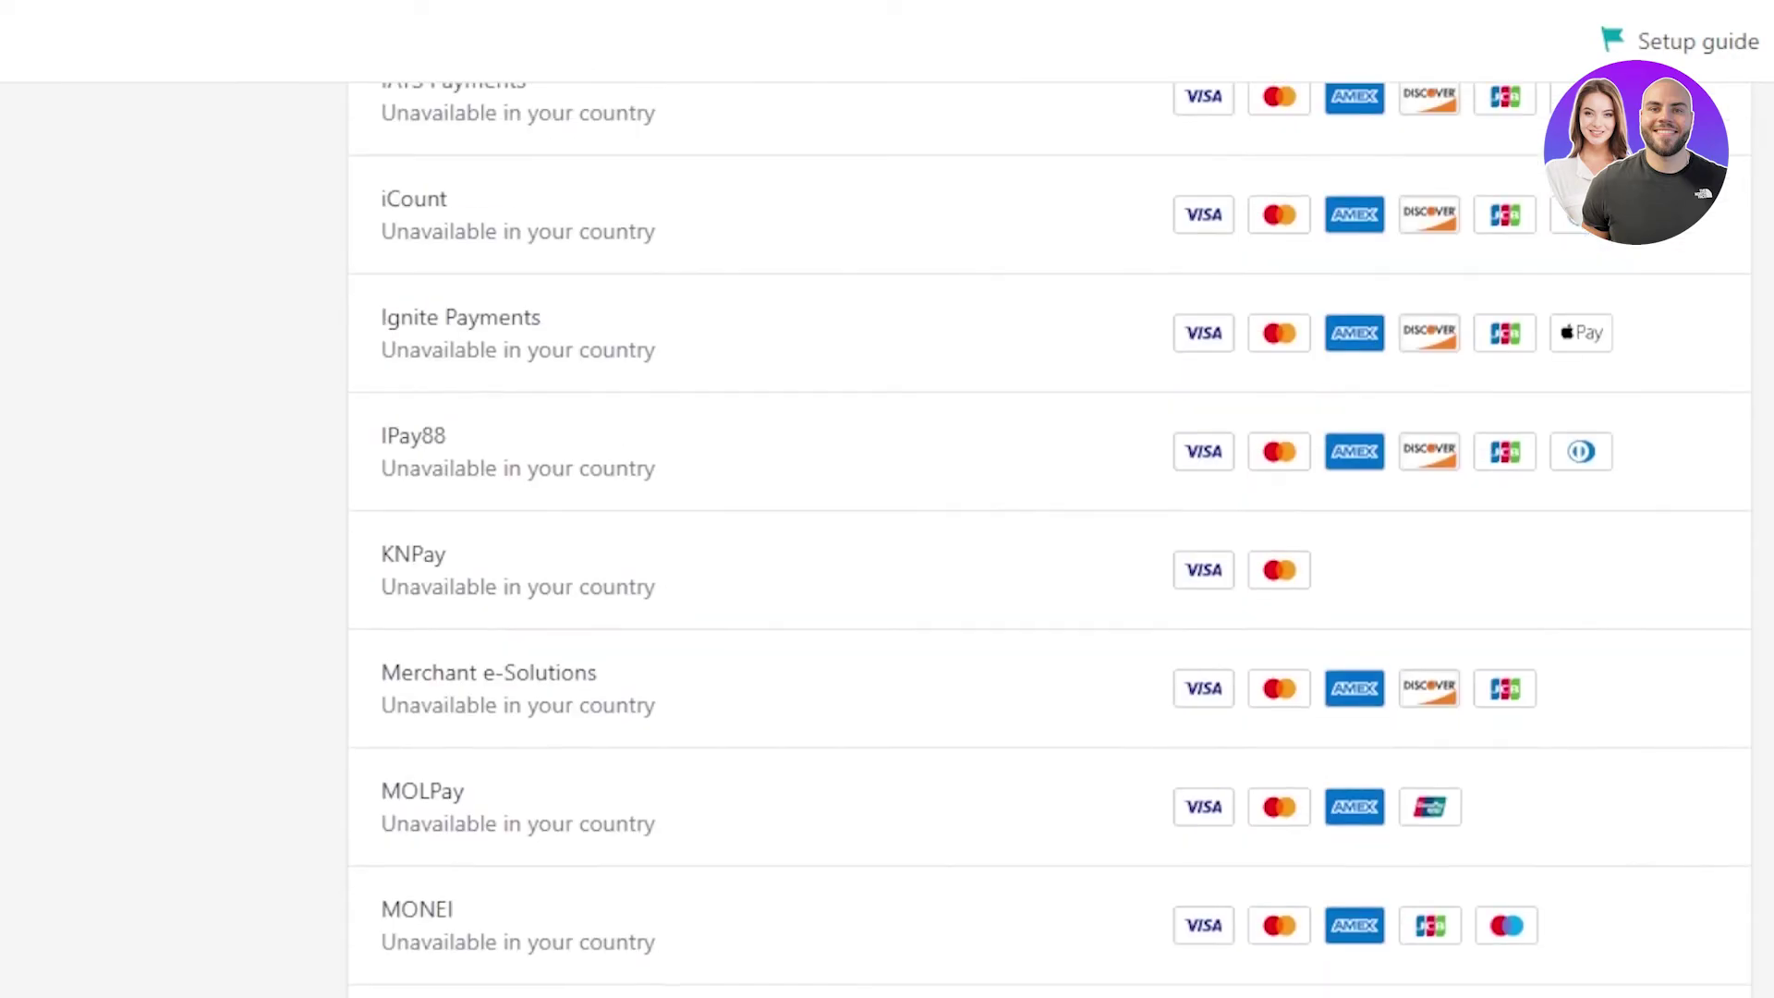
pyautogui.scroll(3, 721, 230)
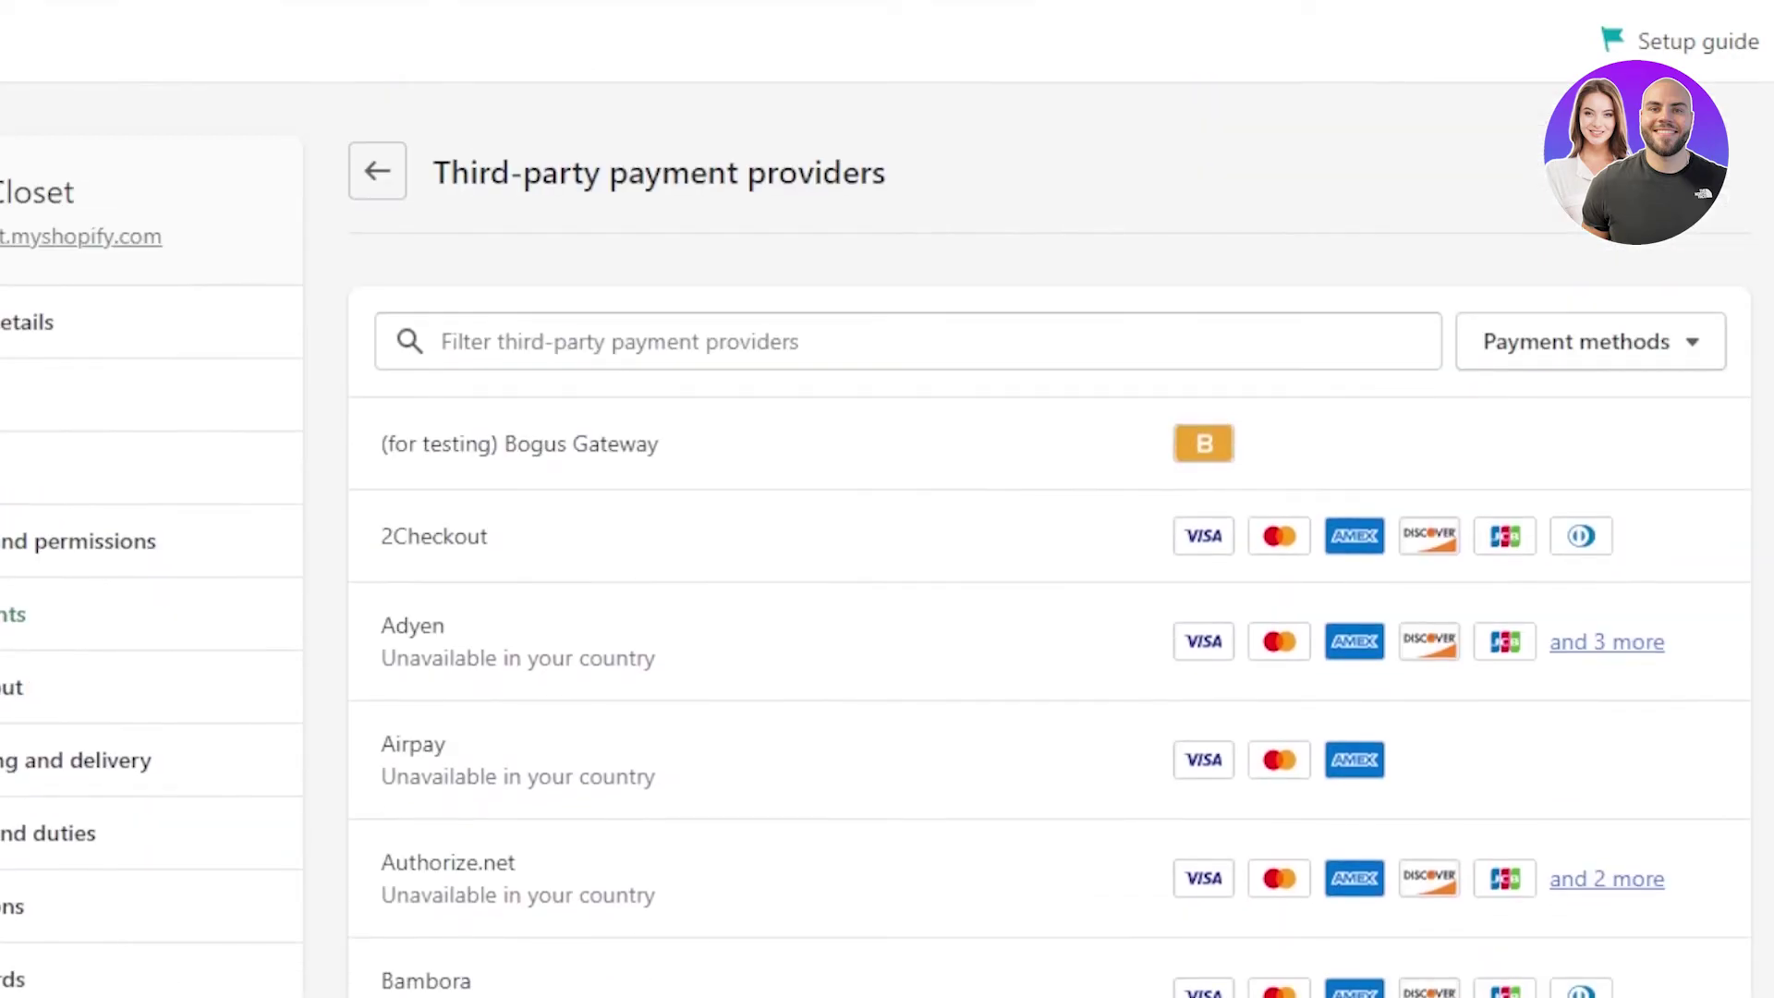
# Step: Return to the payment settings, start adding a supported payment method, search for "doge" and select Dogecoin
pyautogui.click(390, 180)
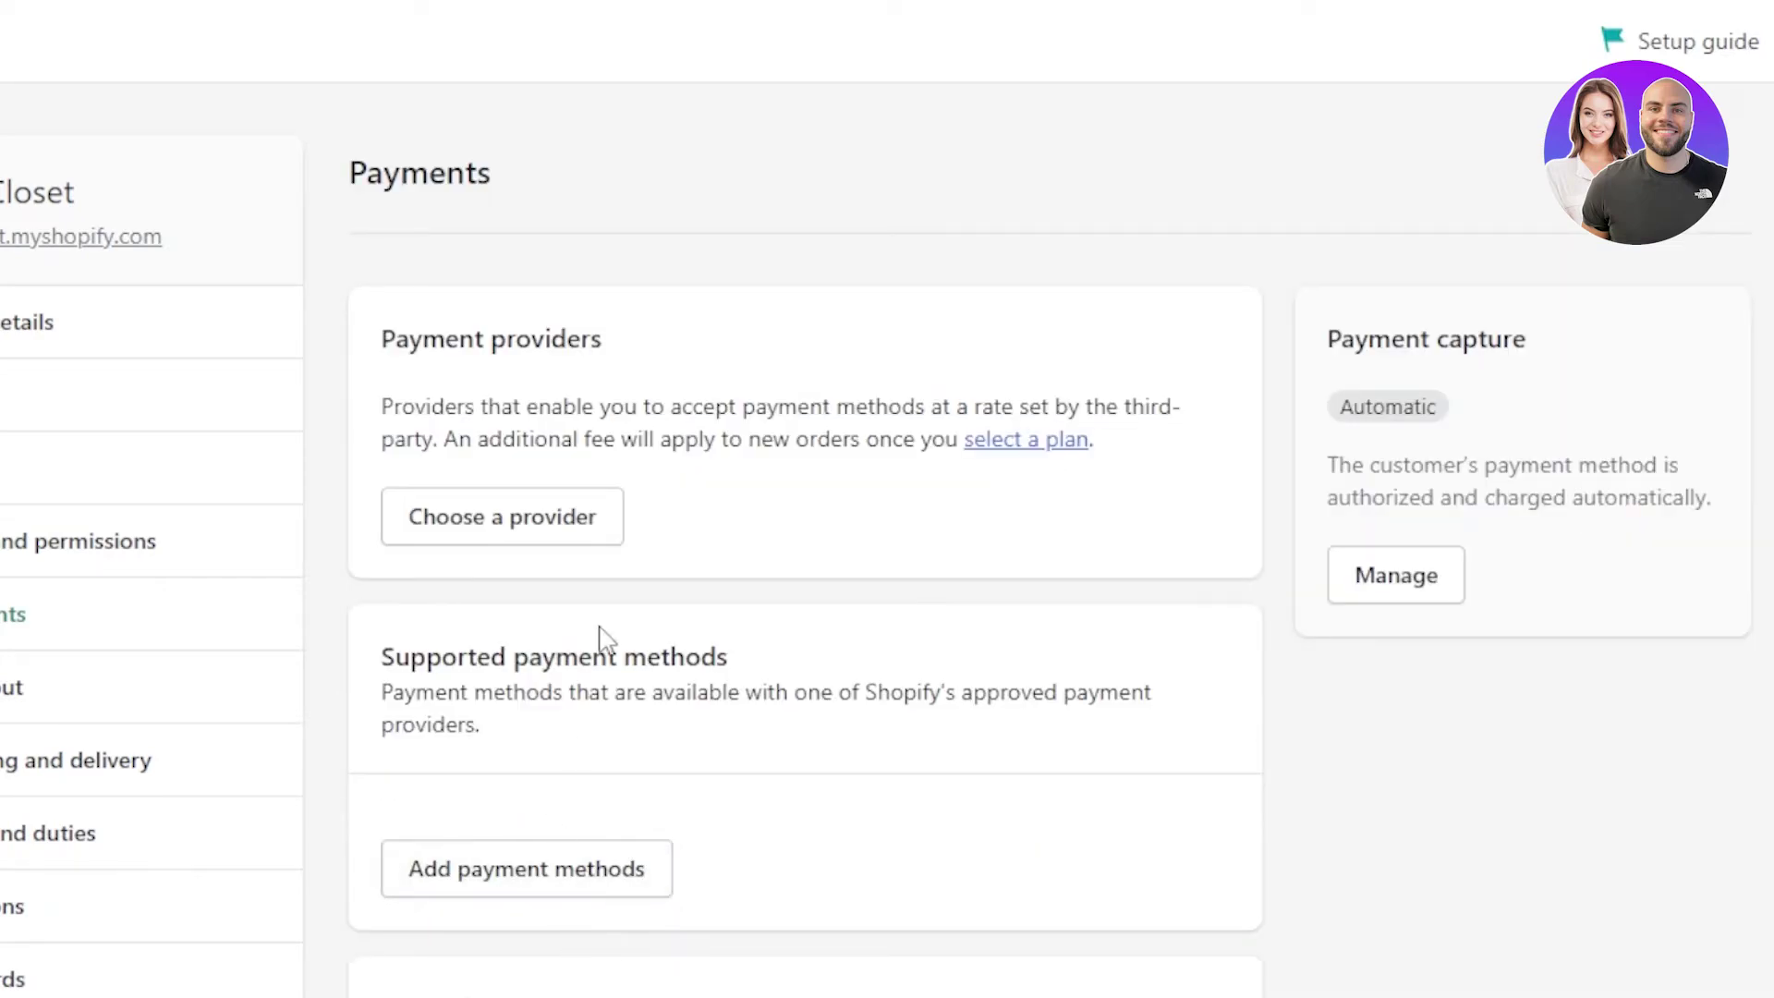
pyautogui.click(564, 868)
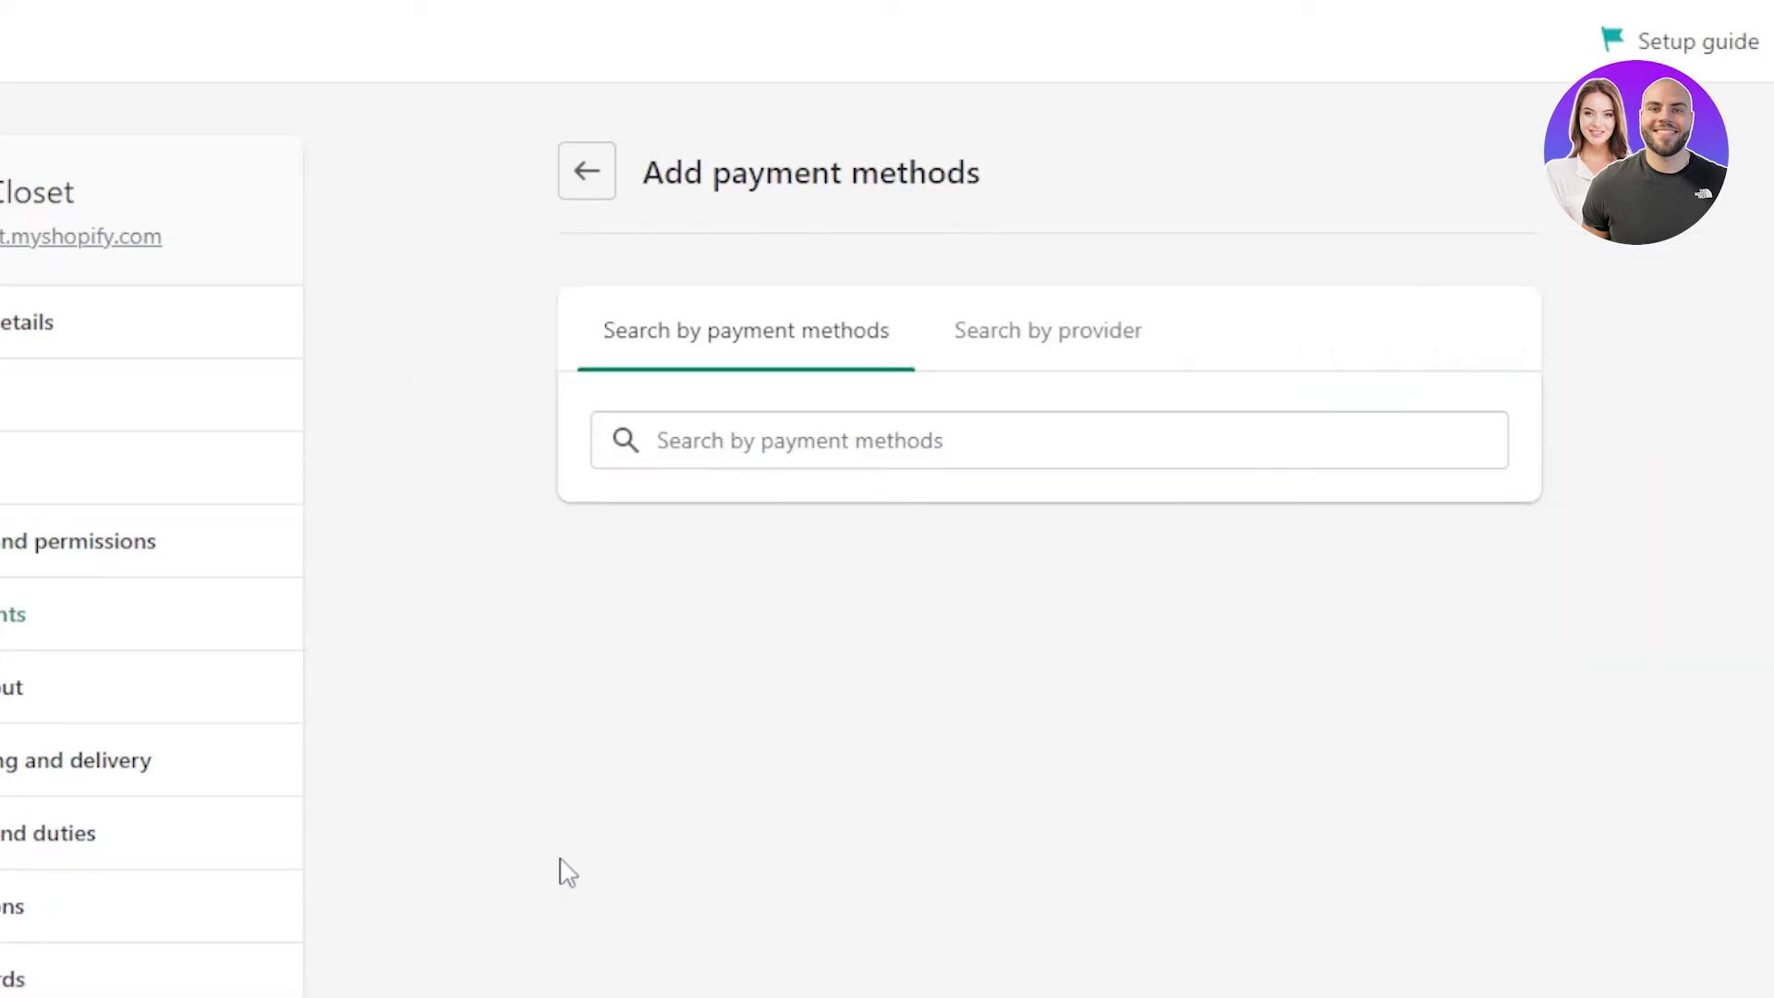
pyautogui.click(721, 438)
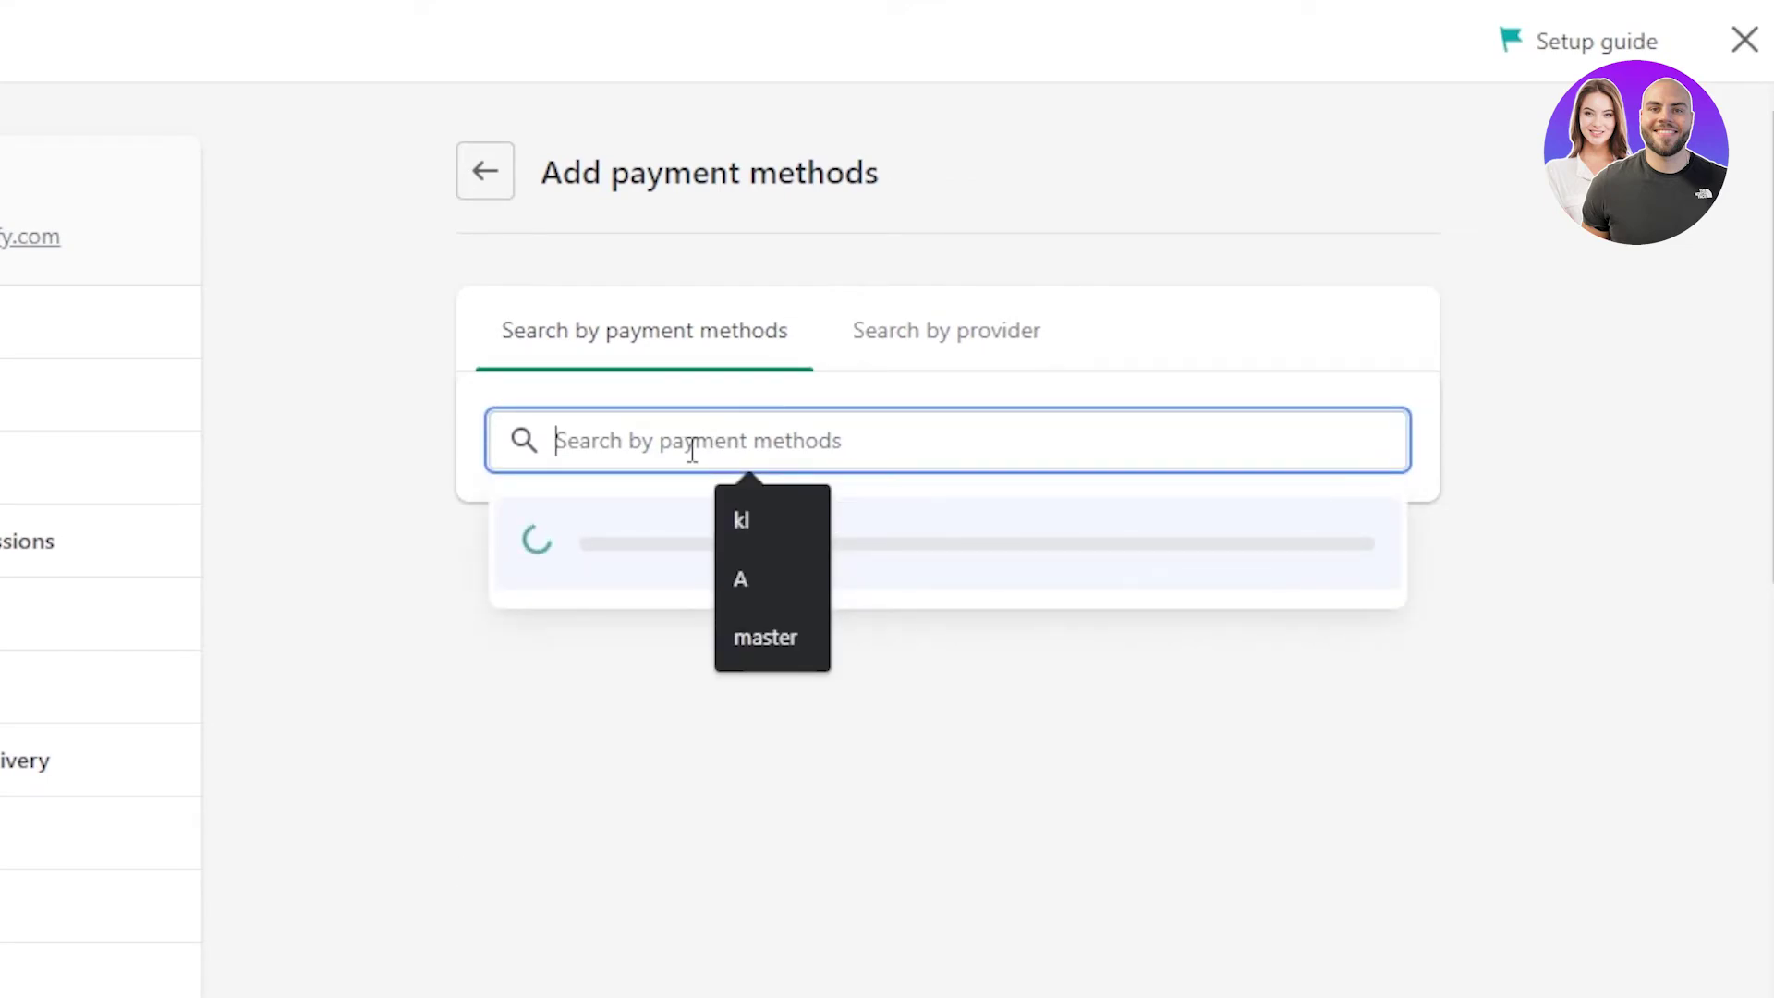
pyautogui.write('doge')
pyautogui.click(674, 560)
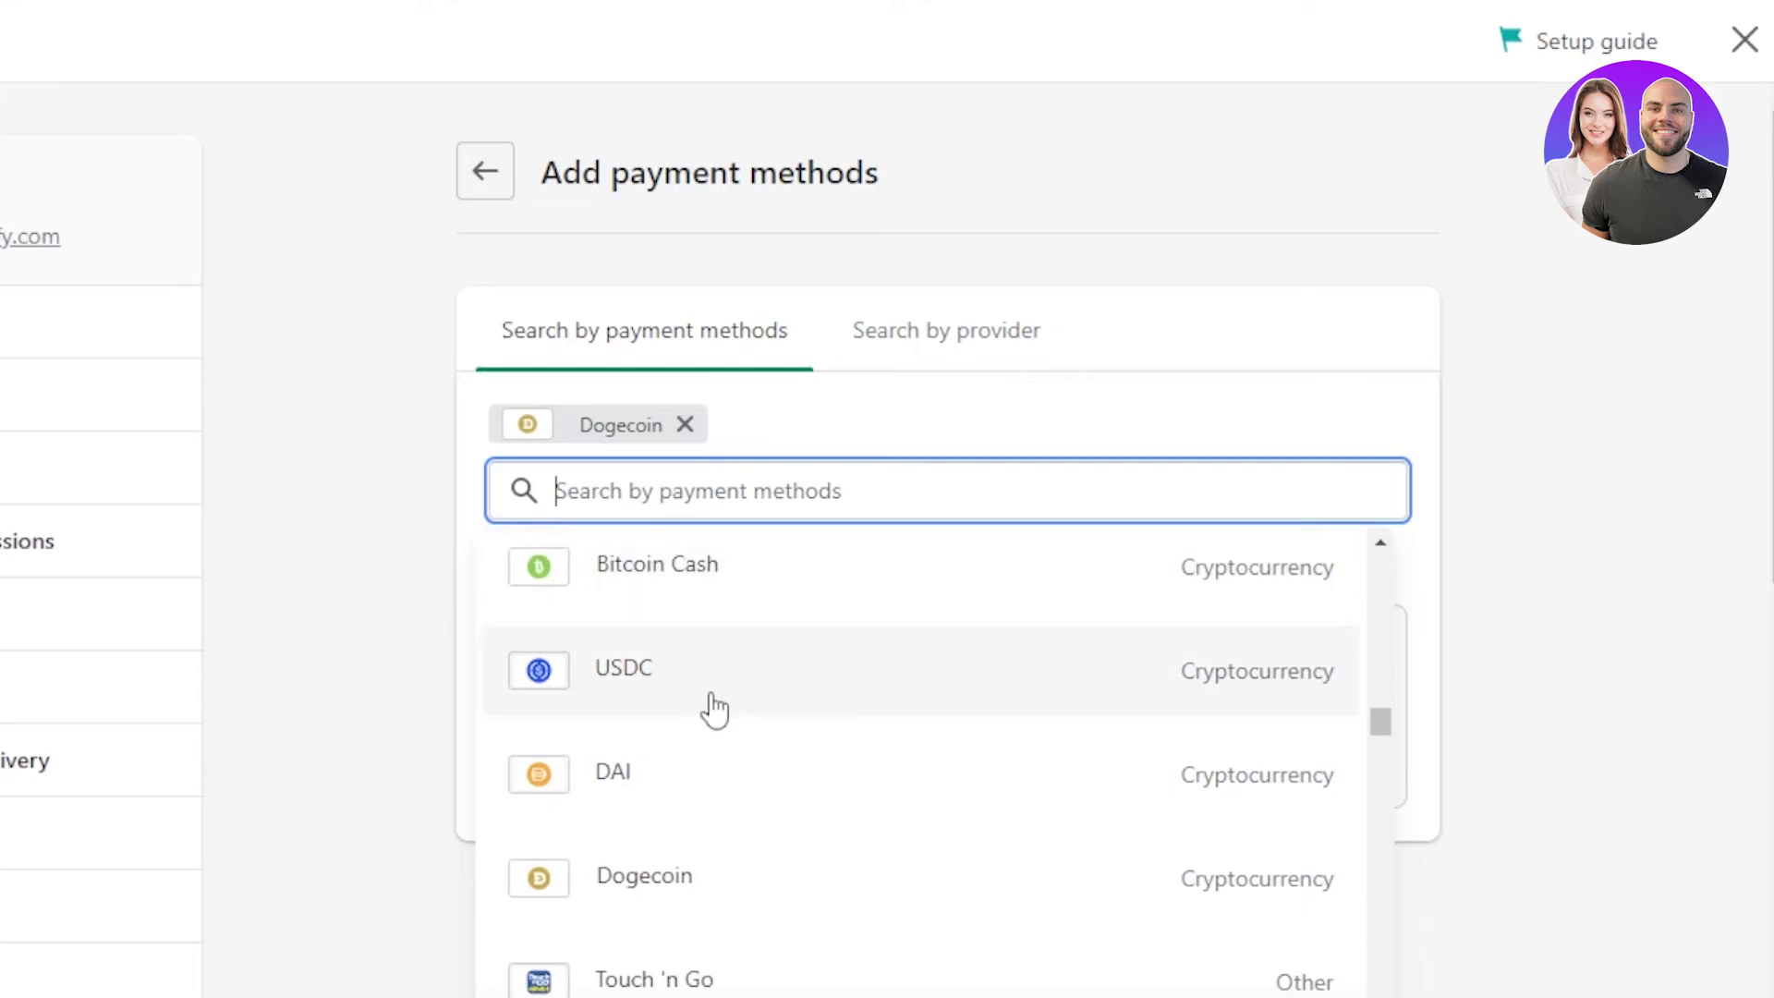
# Step: Add Bitcoin Cash and USDC to the payment method search and review the provider offering all three cryptocurrencies
pyautogui.click(606, 596)
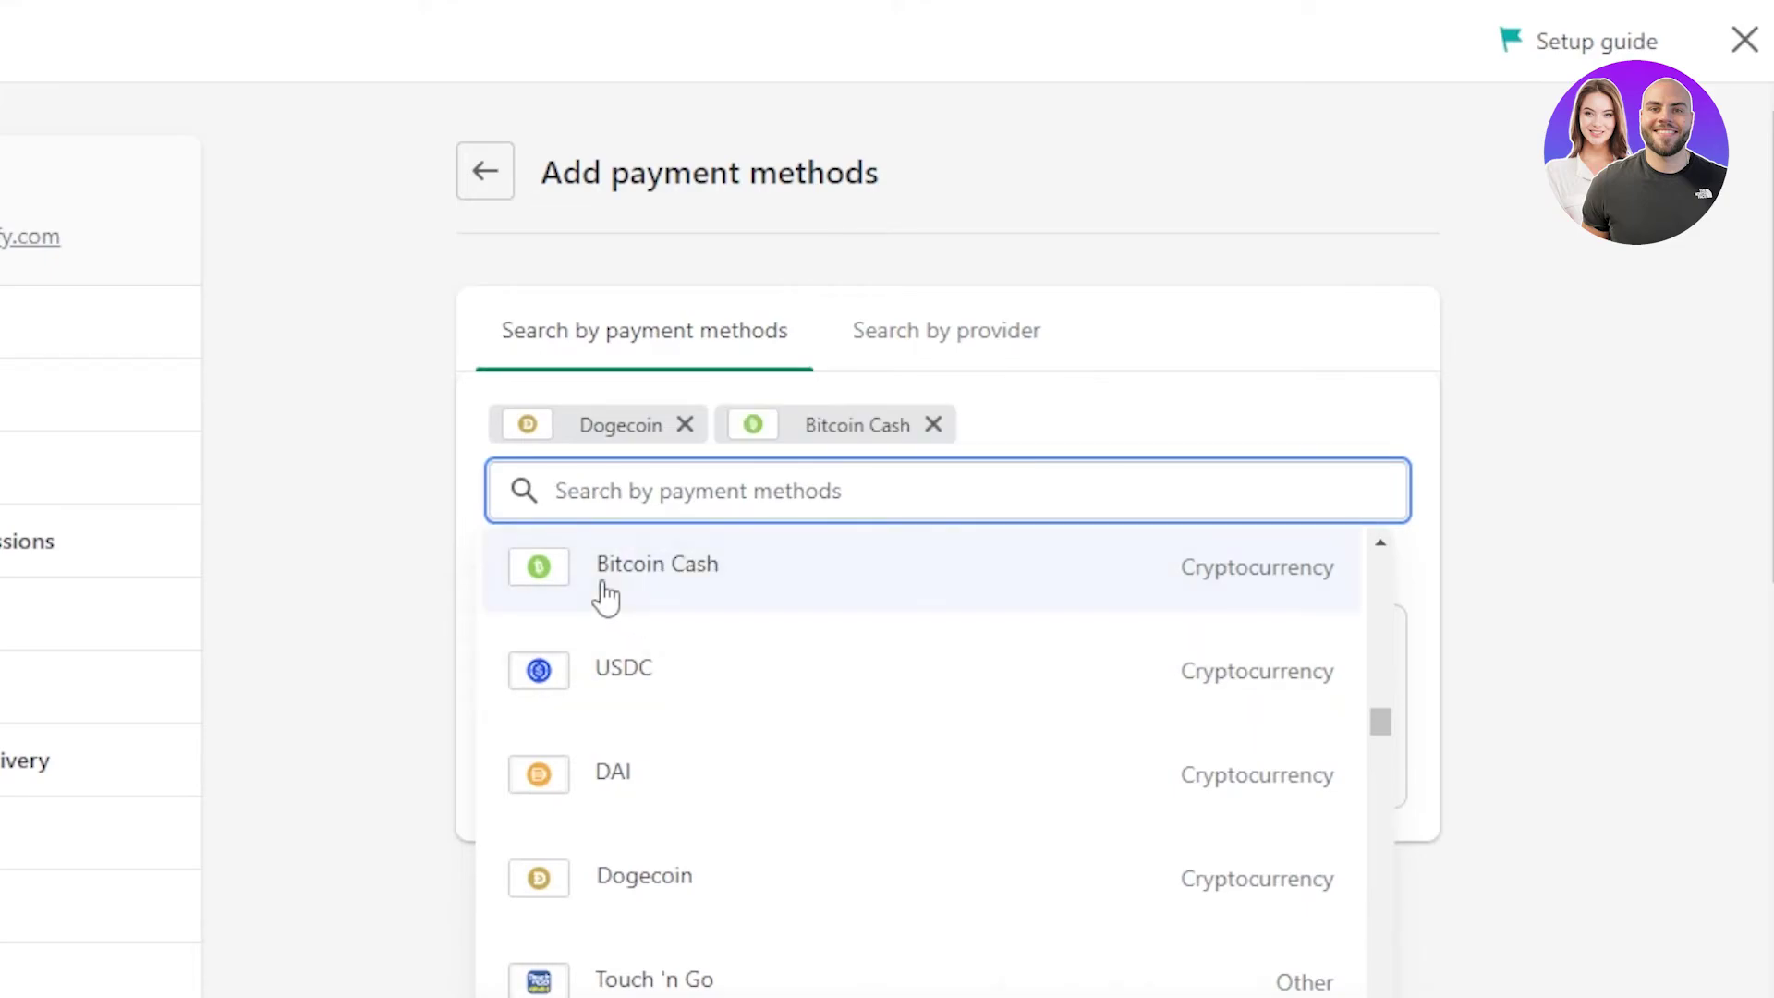
pyautogui.click(603, 686)
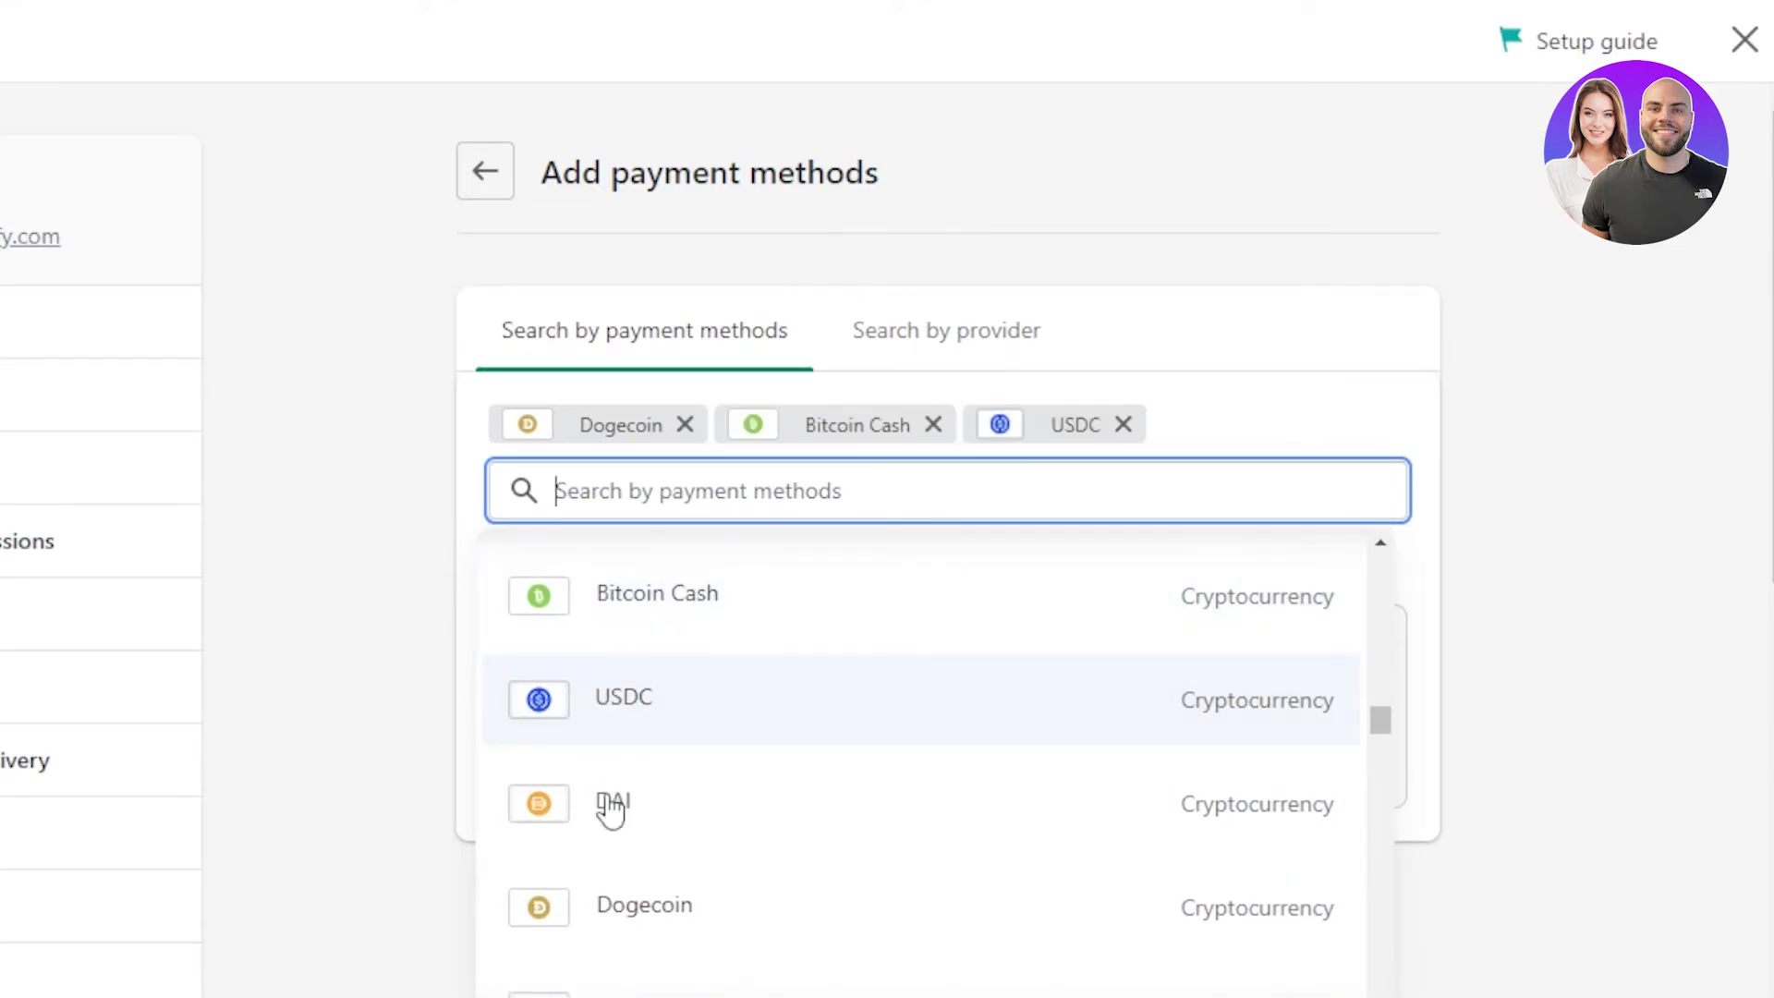
pyautogui.click(1083, 499)
pyautogui.click(1597, 389)
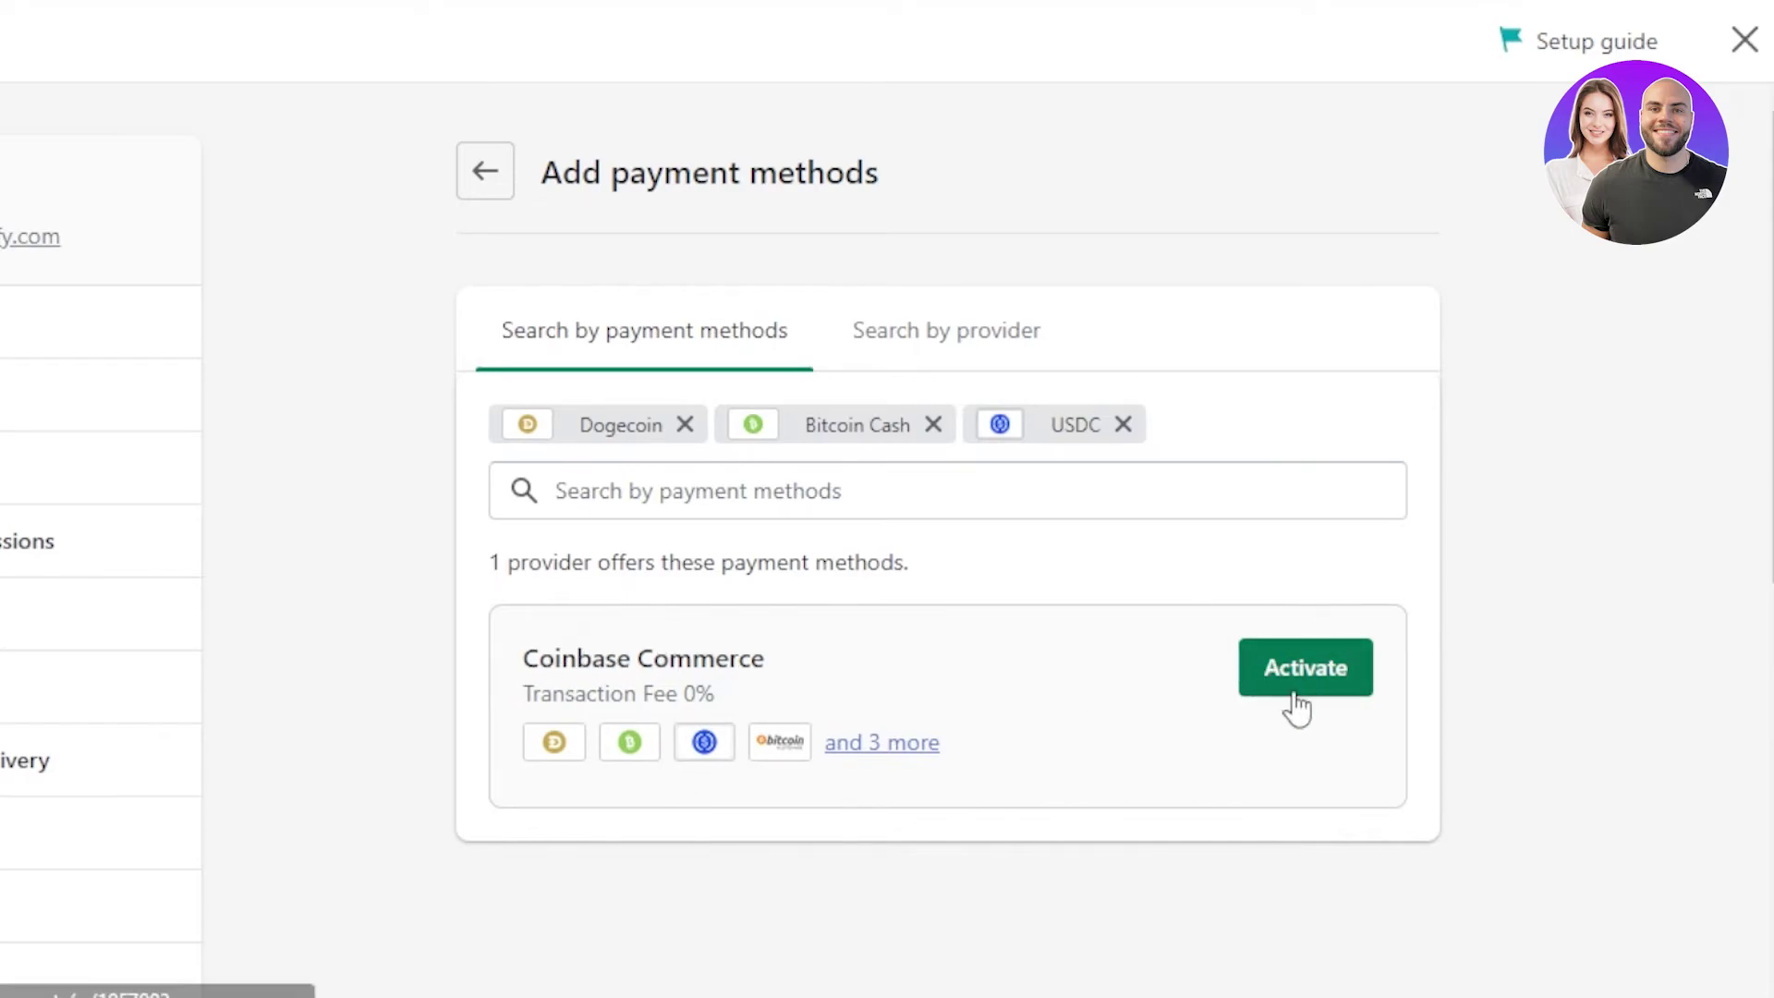
# Step: Return to the payment settings, view the payment capture method options and close them without changes
pyautogui.click(481, 164)
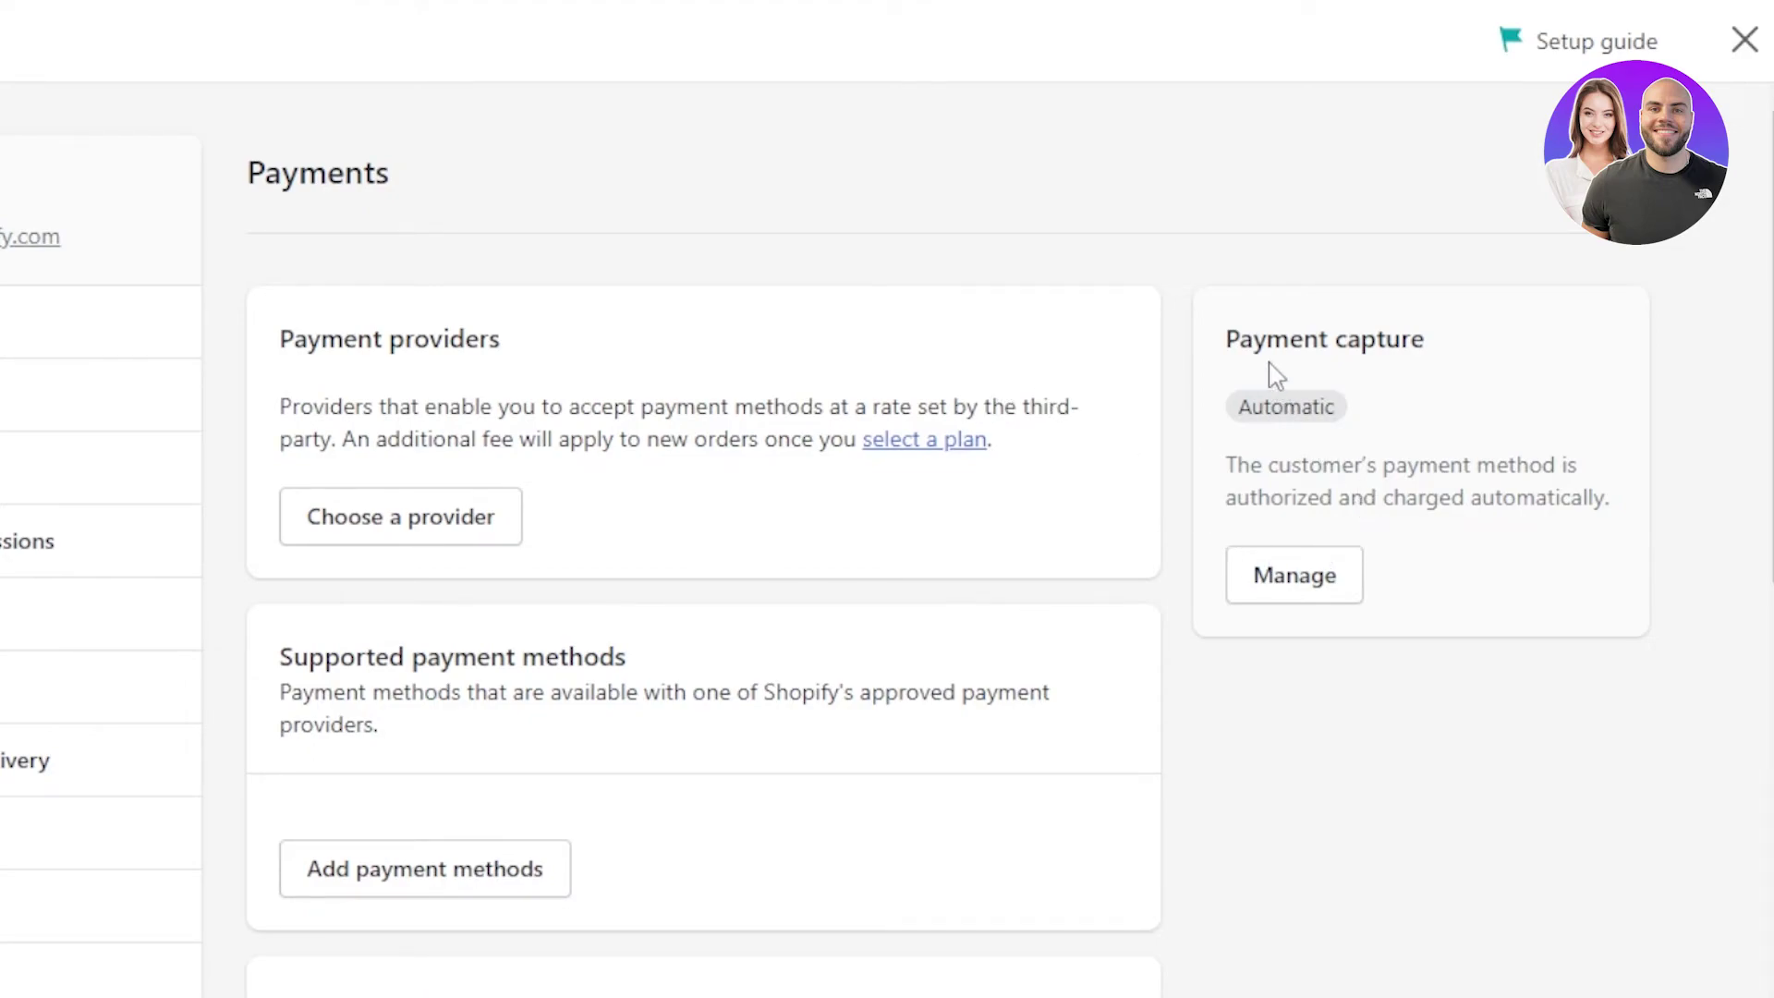
pyautogui.click(1274, 578)
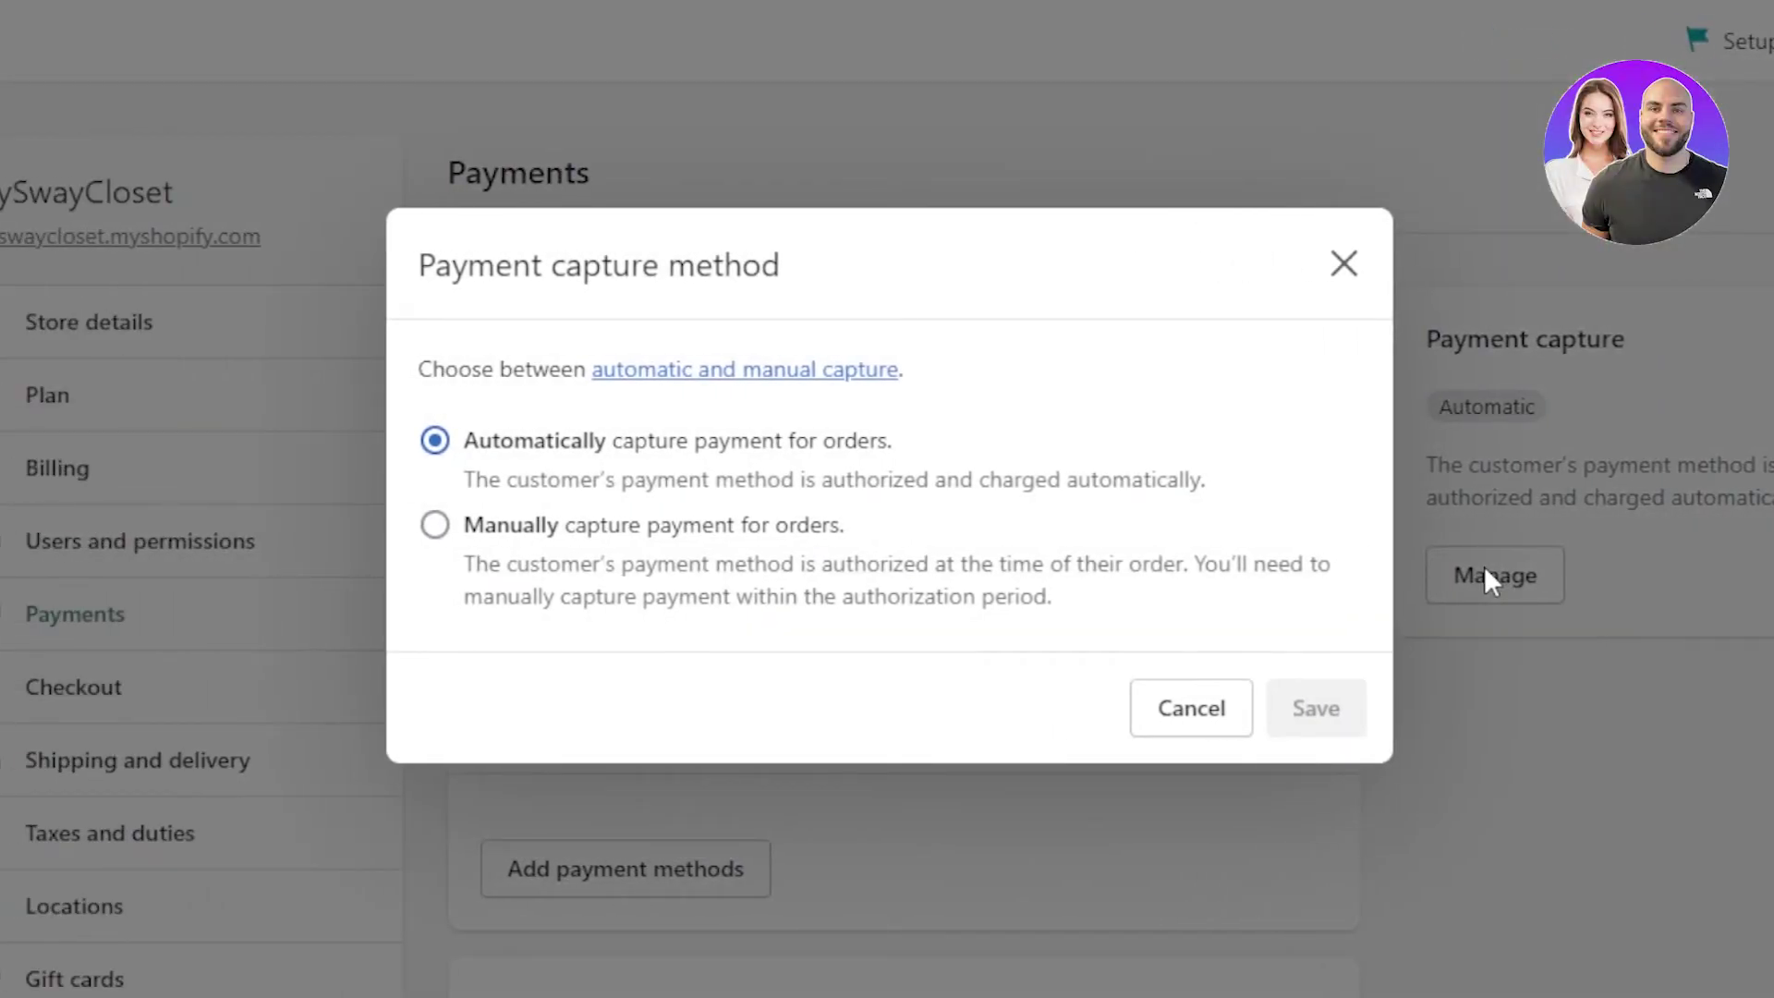
pyautogui.click(1346, 277)
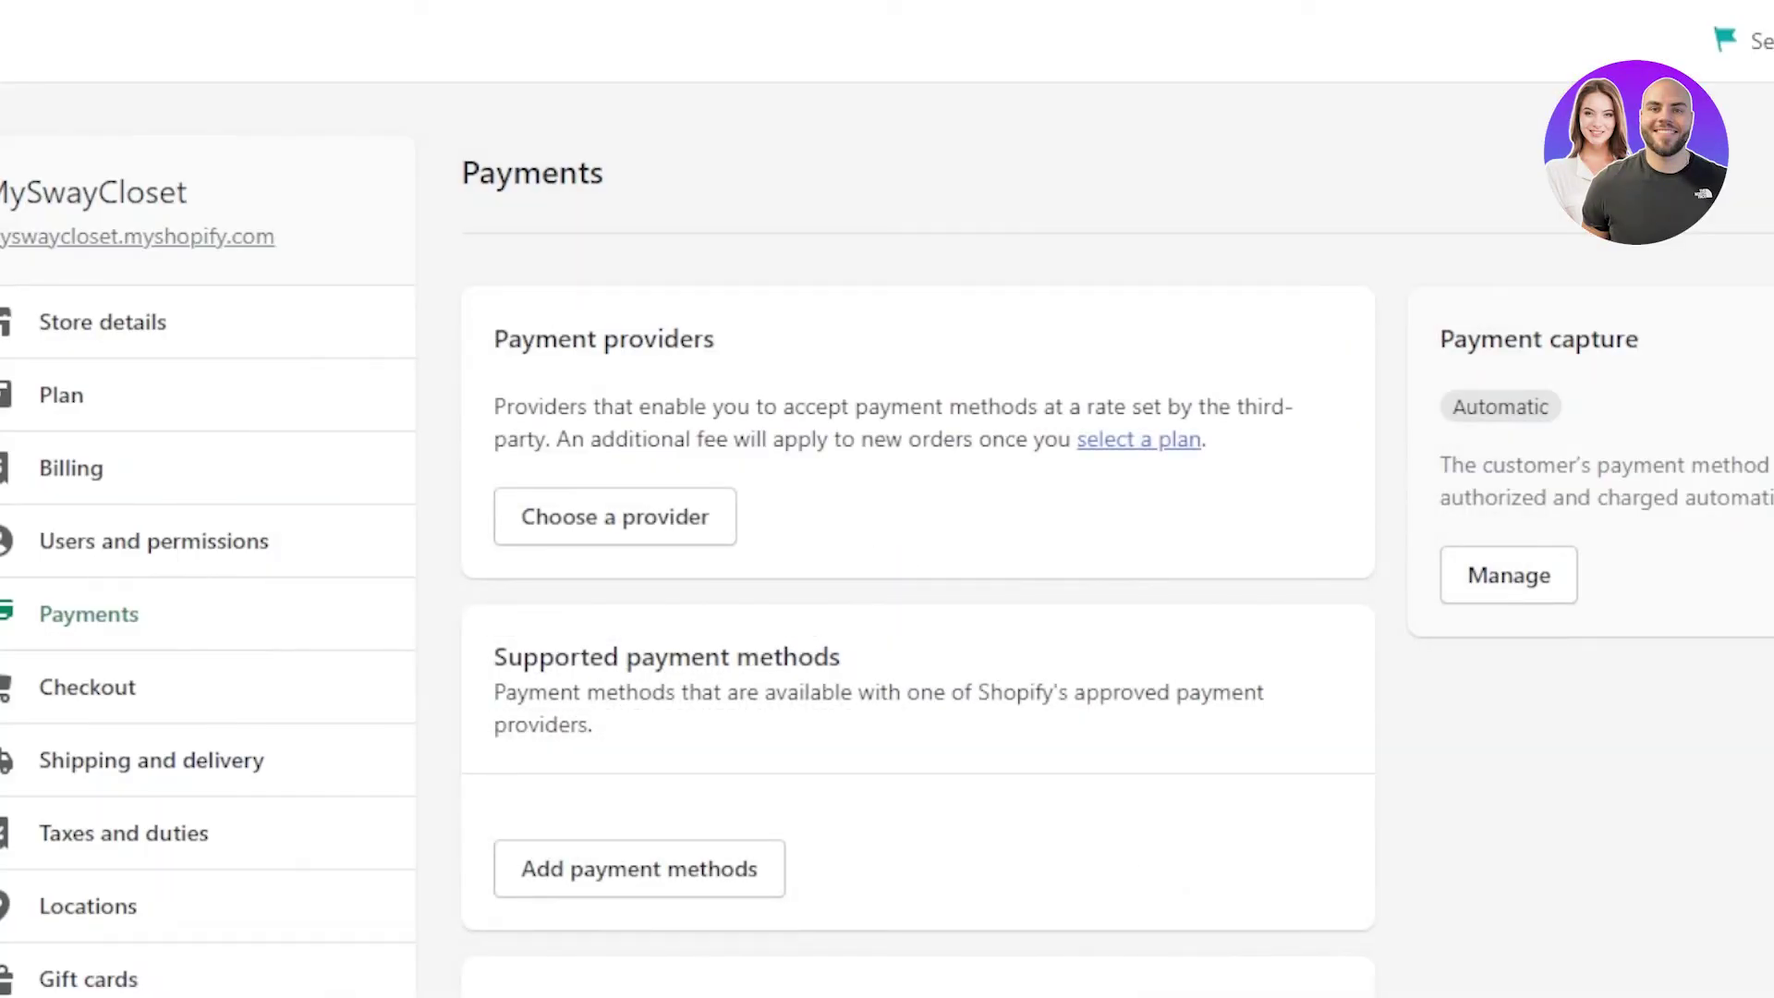
# Step: Look over the payment settings, covering payment providers, supported payment methods and manual payment methods
pyautogui.scroll(-9, 888, 536)
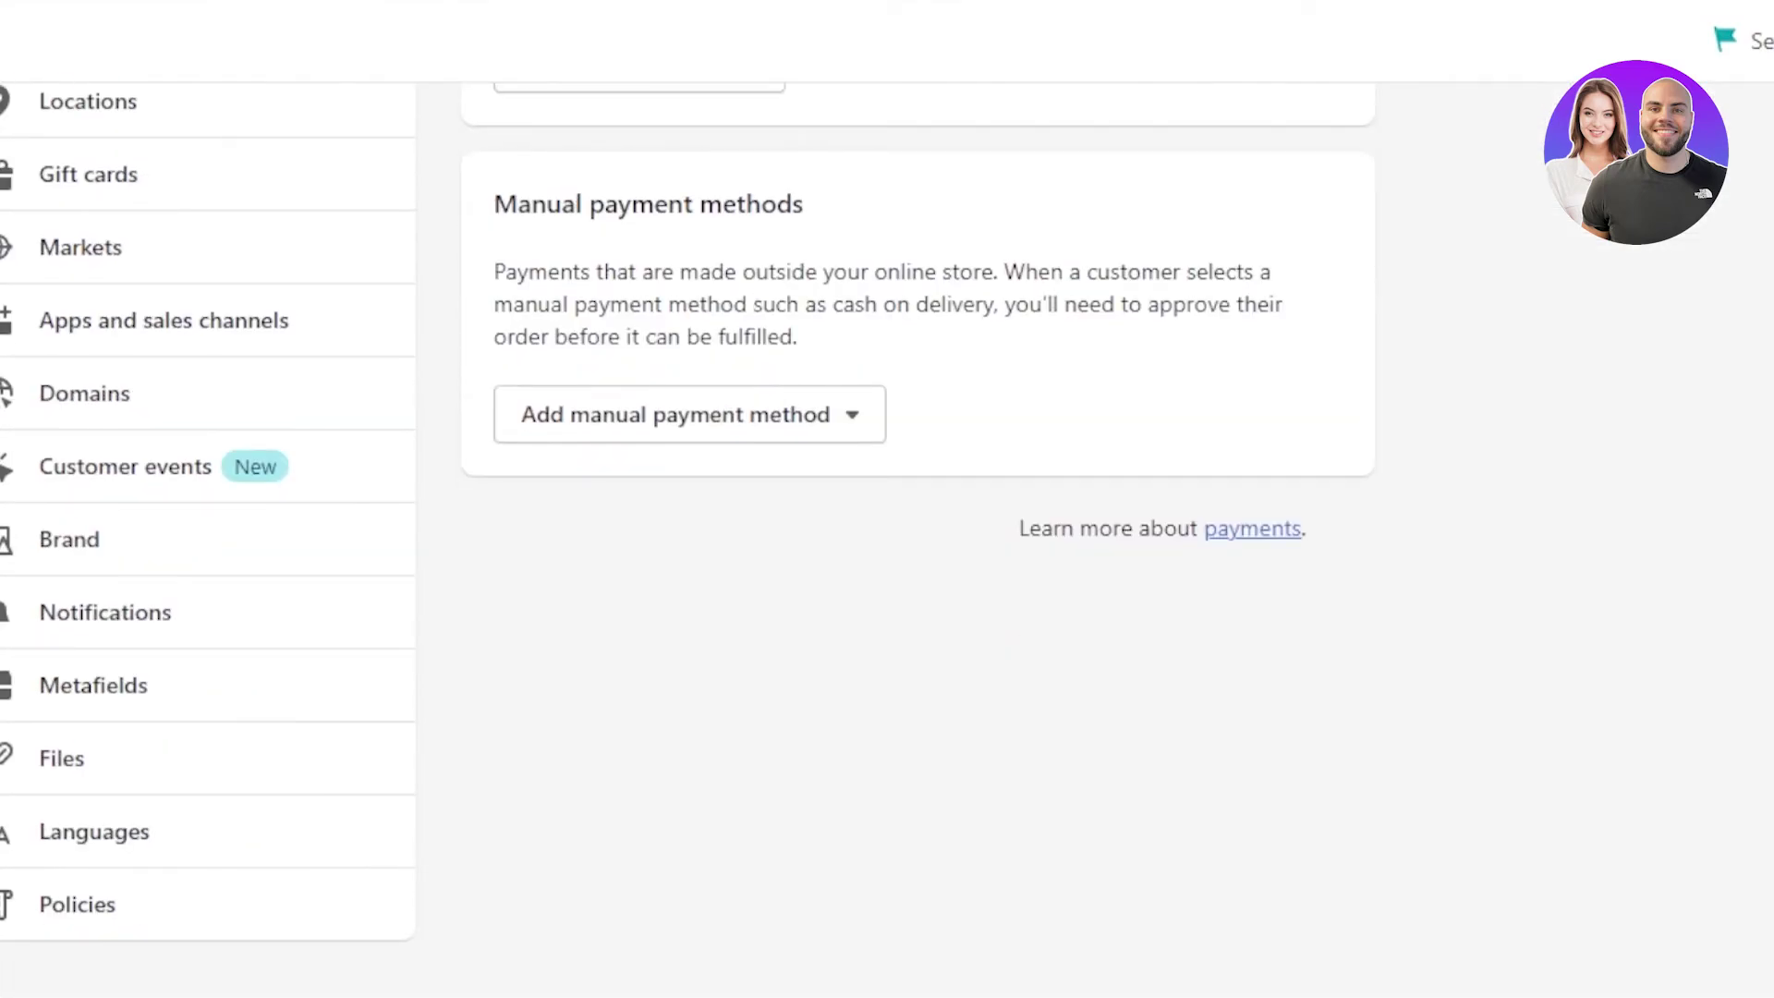
pyautogui.scroll(7, 887, 536)
pyautogui.scroll(-2, 888, 536)
pyautogui.scroll(4, 887, 536)
pyautogui.scroll(-3, 888, 536)
pyautogui.scroll(3, 888, 536)
pyautogui.scroll(-3, 887, 536)
pyautogui.scroll(2, 887, 536)
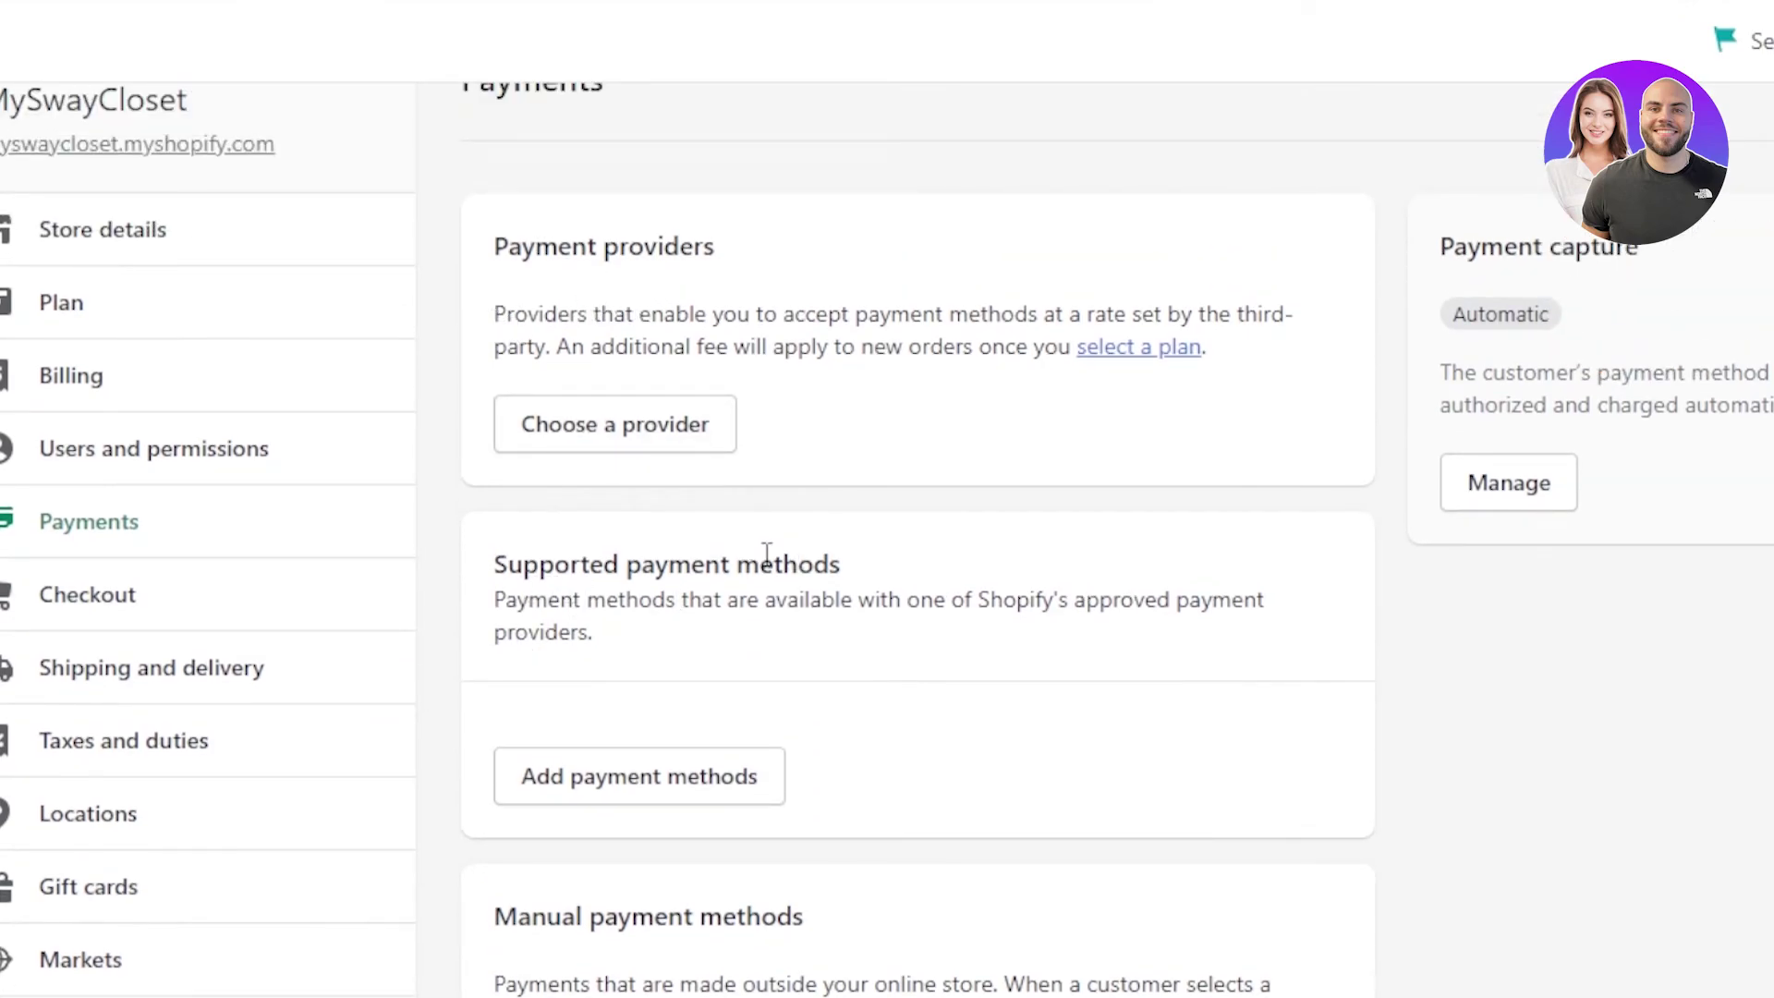
pyautogui.scroll(-5, 887, 536)
pyautogui.scroll(-1, 888, 536)
pyautogui.scroll(8, 887, 536)
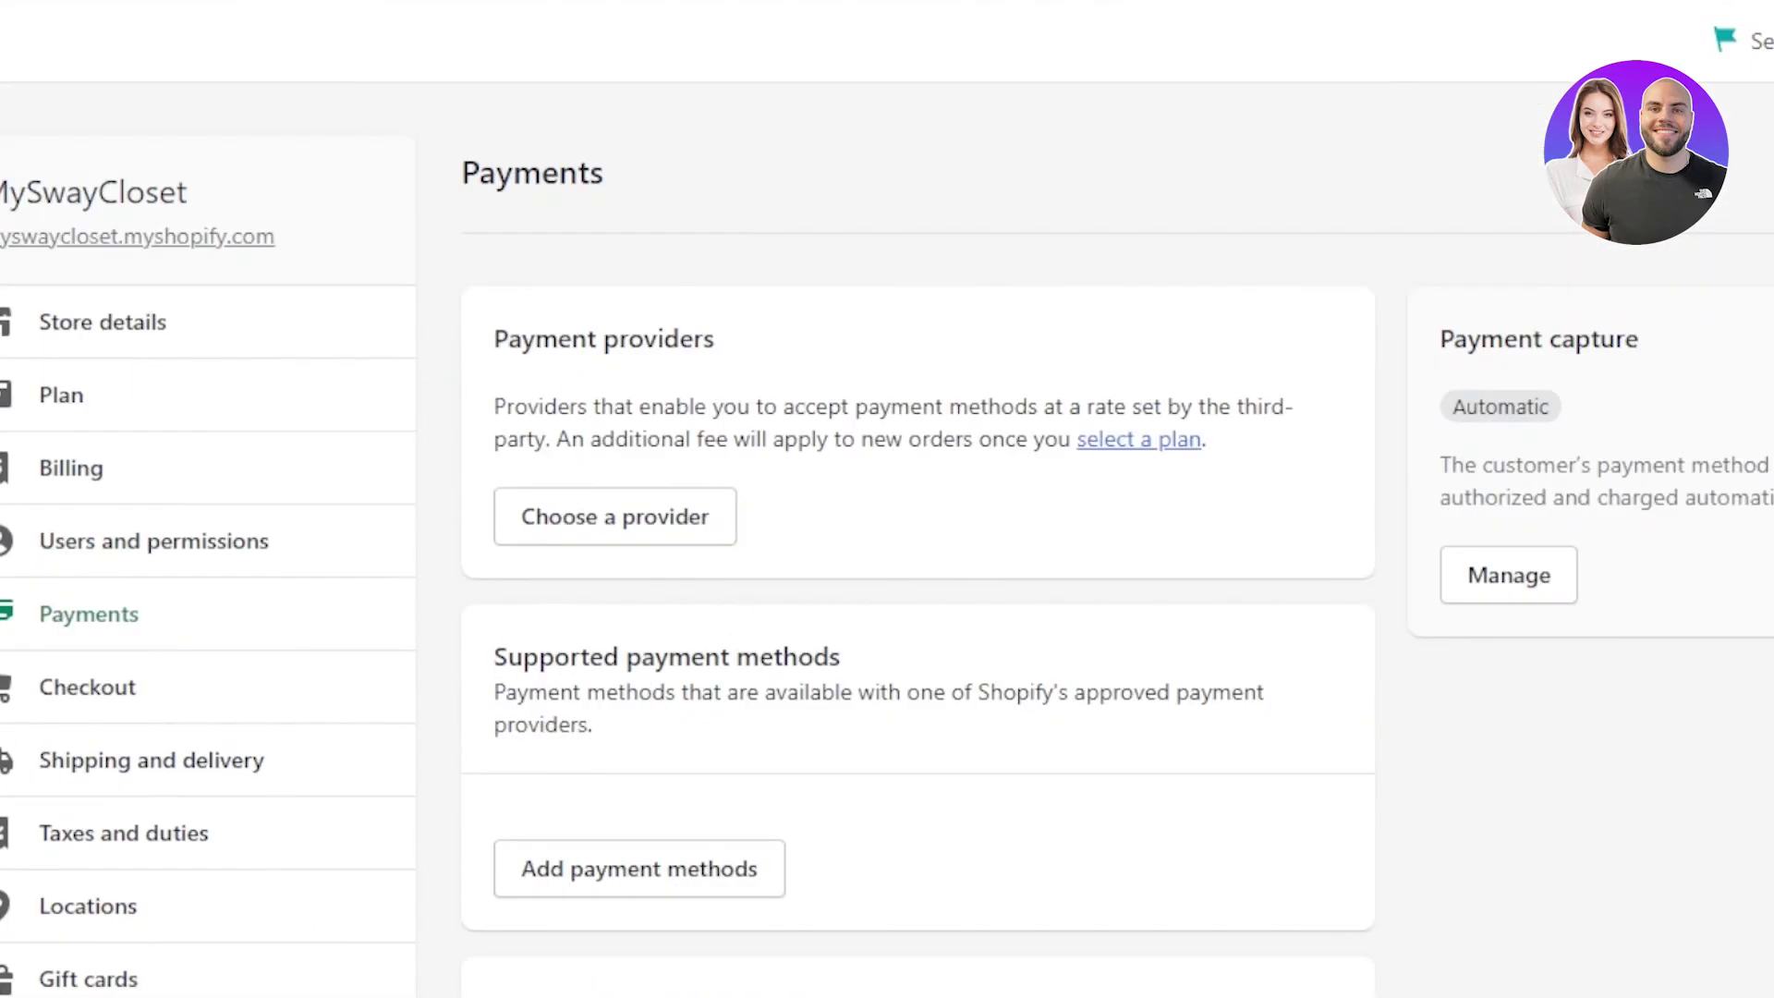